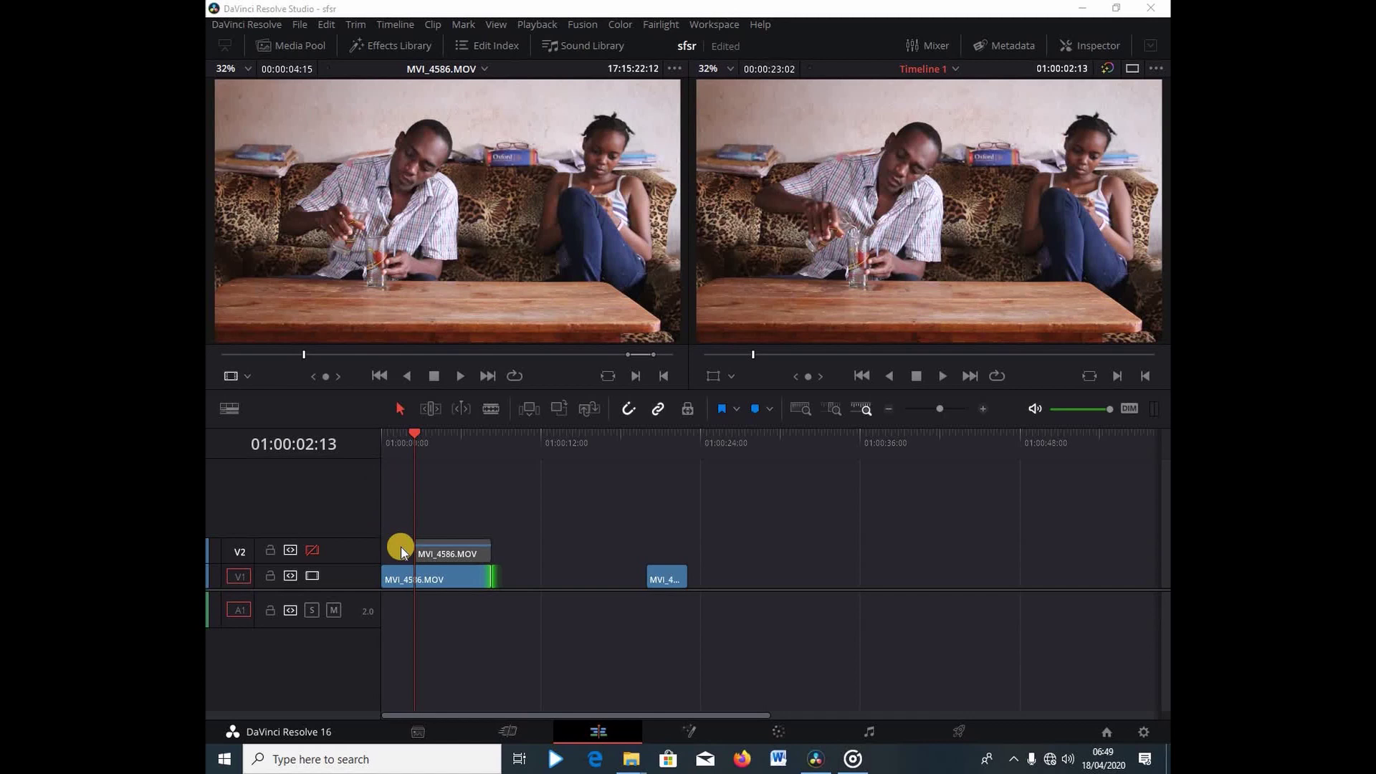
Play the timeline from its start with track V2 disabled to review the first clip on track V1
{"action": "left_click", "coordinate": [392, 444]}
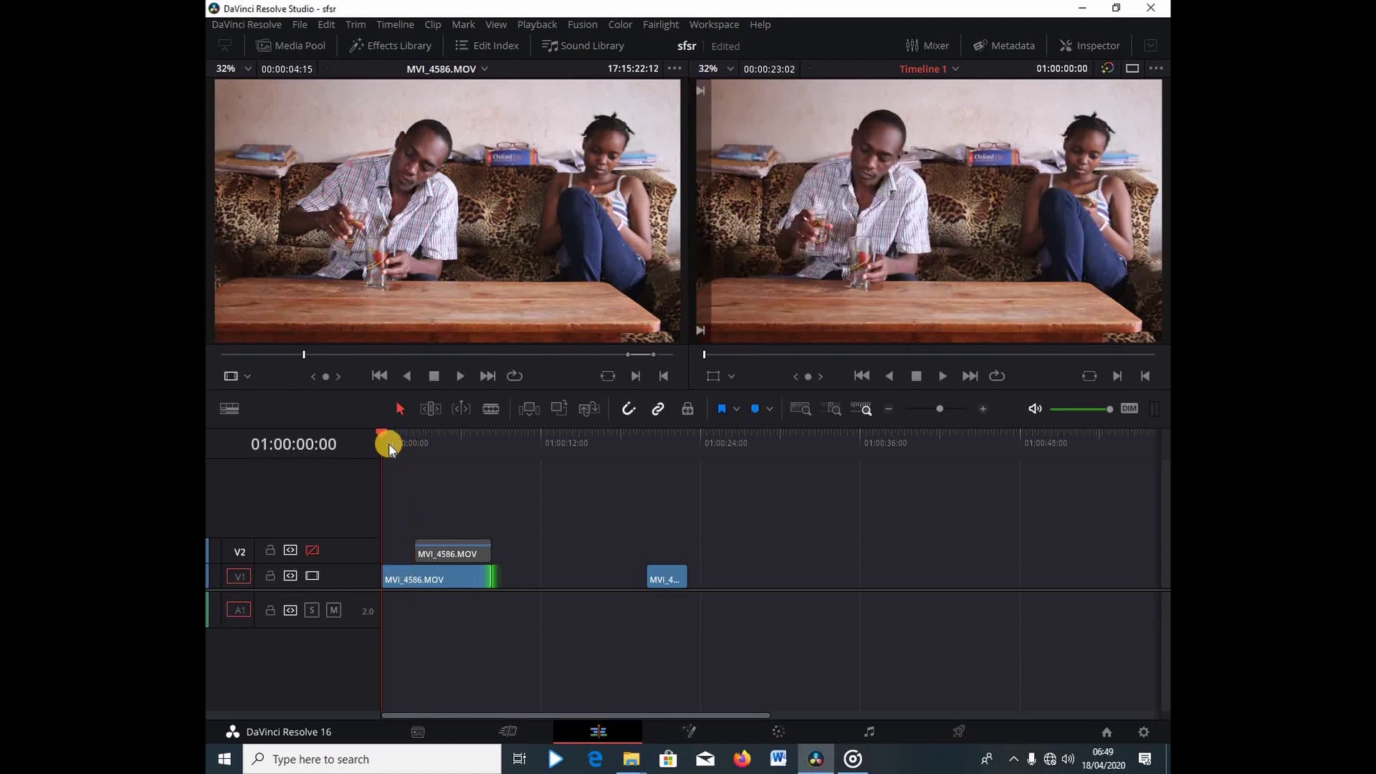
{"action": "left_click", "coordinate": [313, 550]}
{"action": "key", "text": "space"}
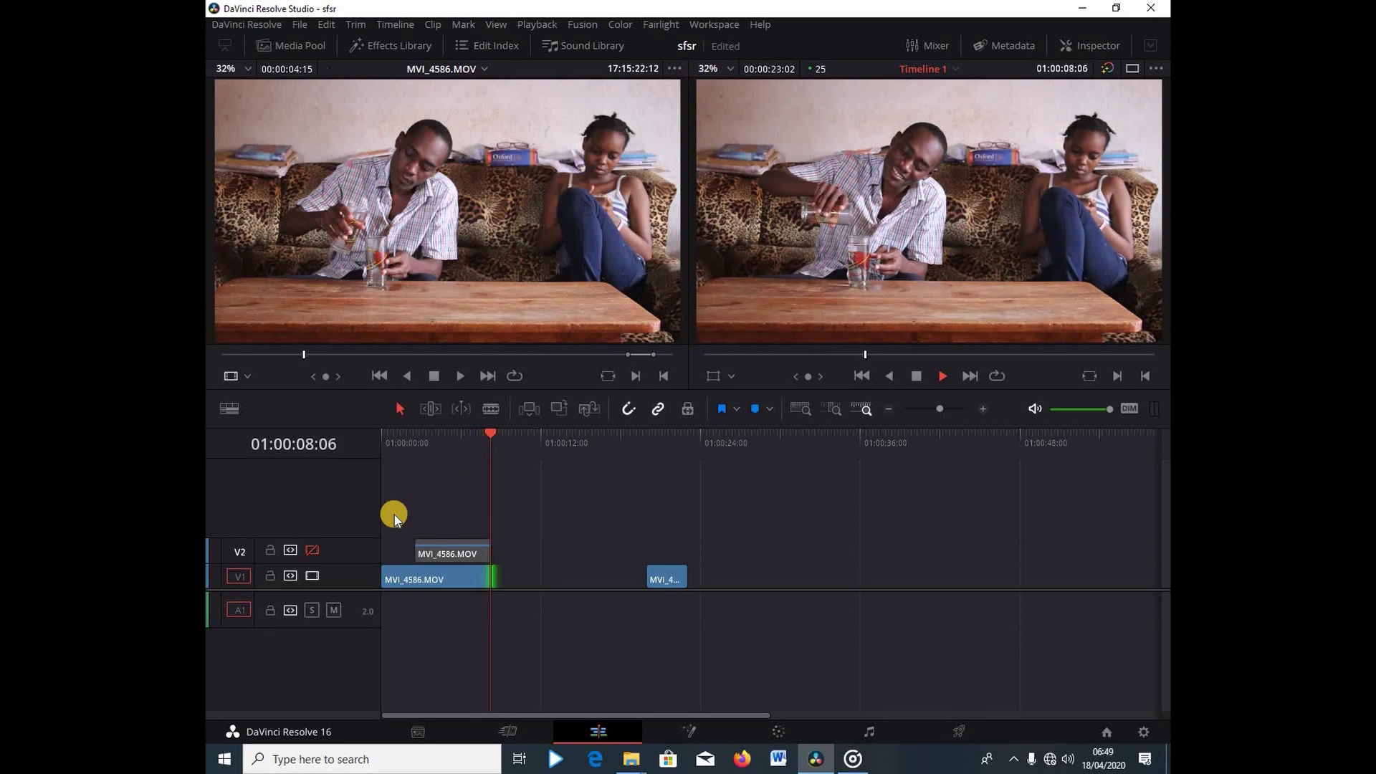
{"action": "key", "text": "space"}
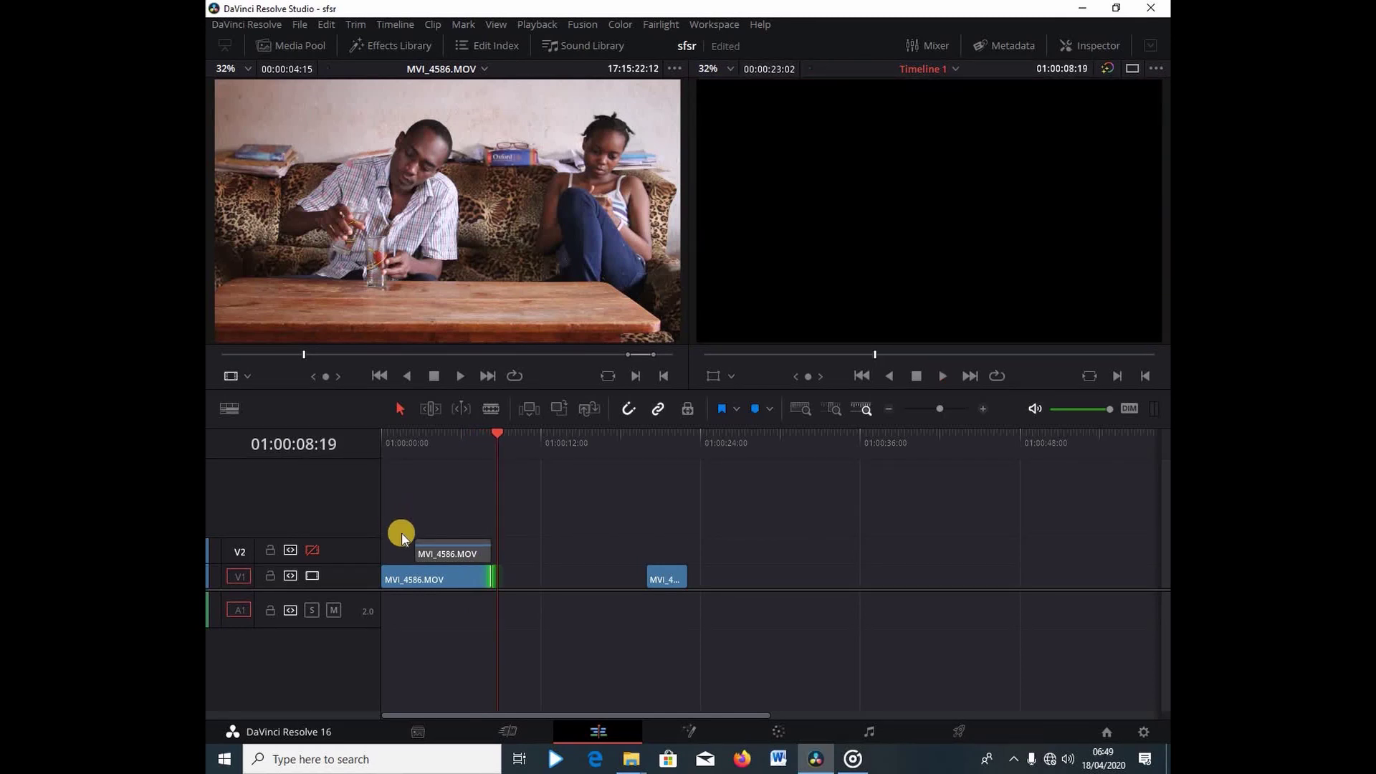
Enable the video of track V2, disable track V1, and play the clip on V2 by itself
{"action": "left_click", "coordinate": [315, 550]}
{"action": "left_click", "coordinate": [312, 575]}
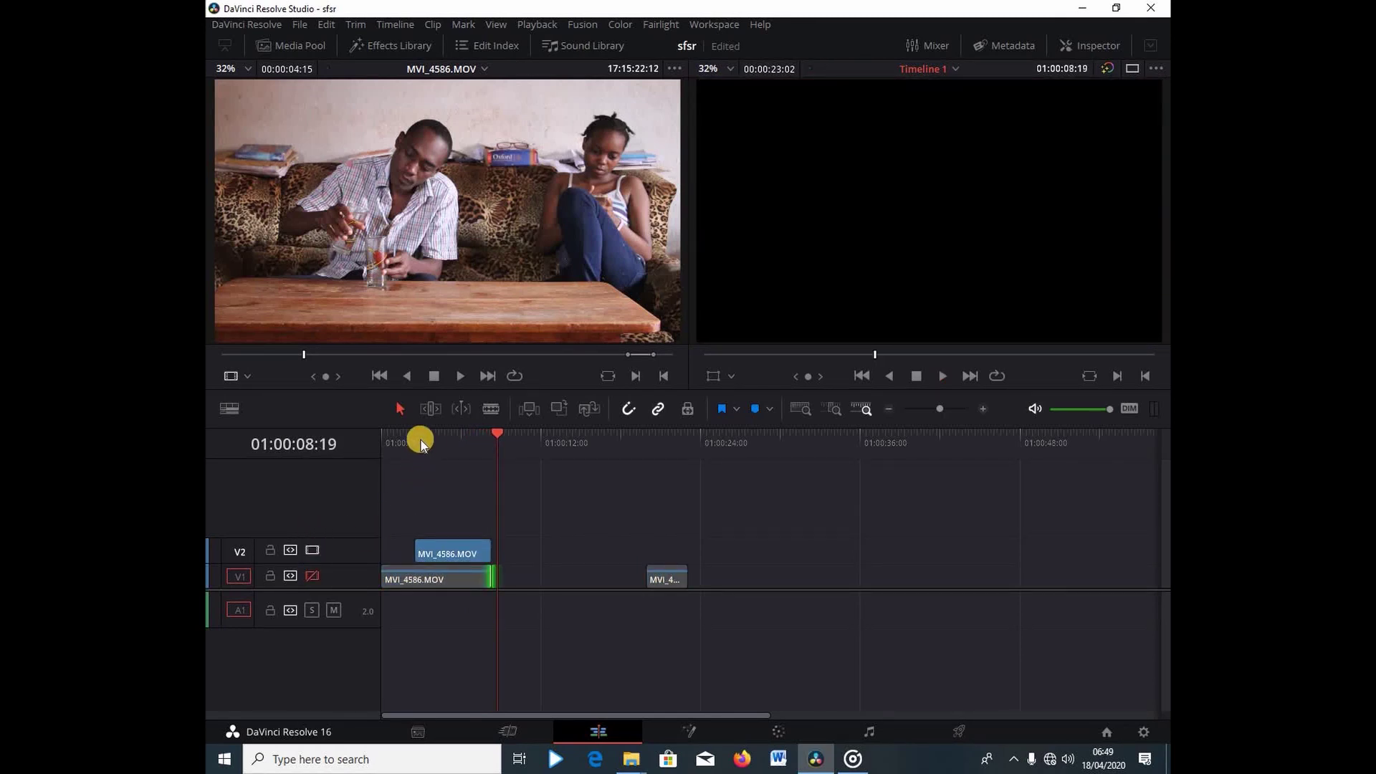
{"action": "left_click", "coordinate": [420, 442]}
{"action": "key", "text": "space"}
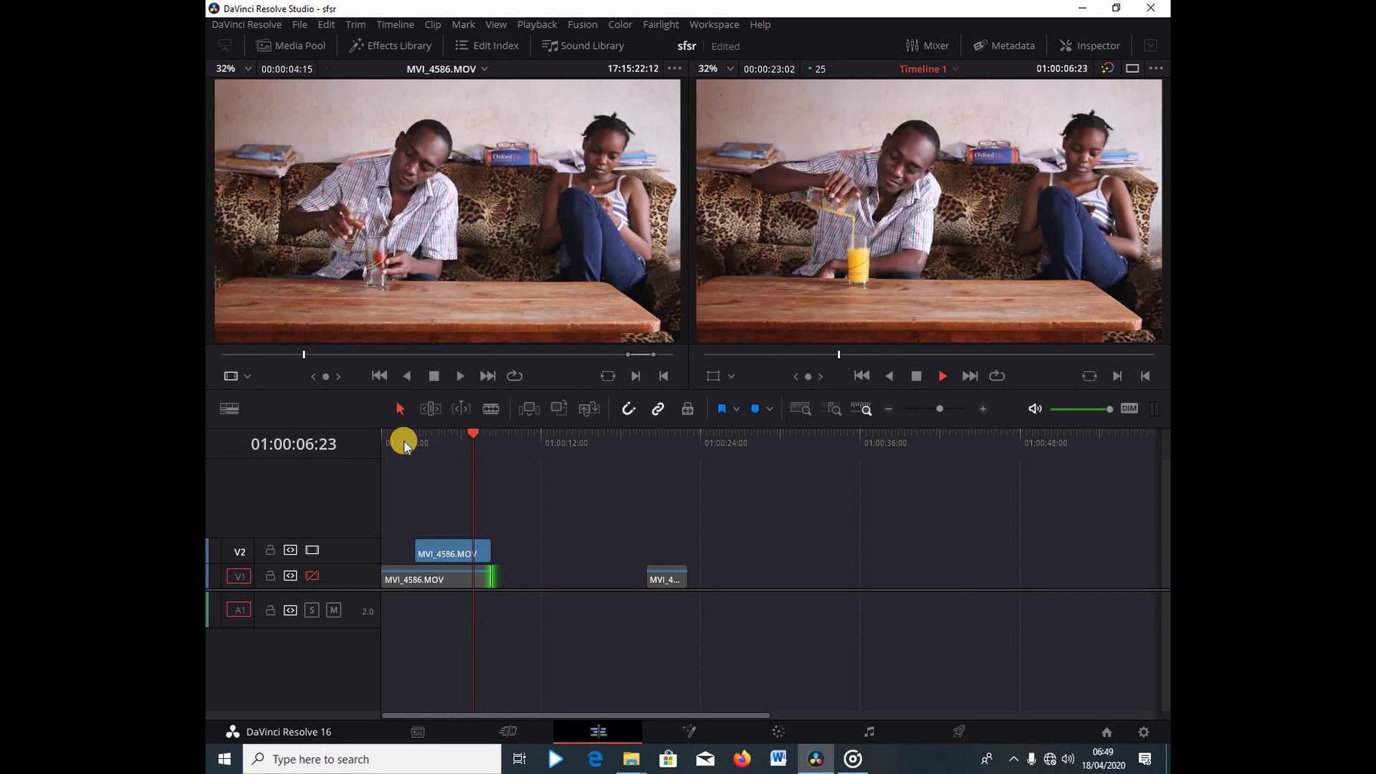
{"action": "key", "text": "space"}
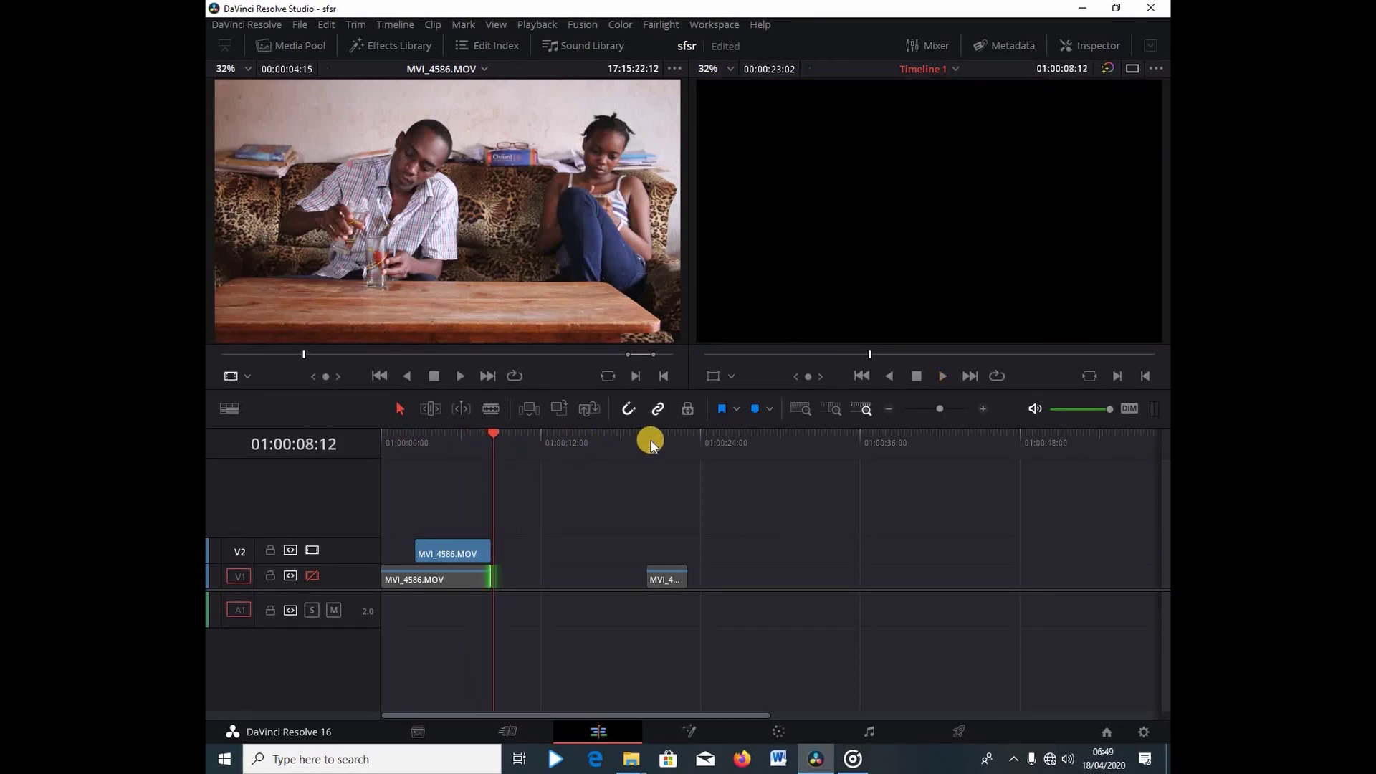
Re-enable the video of track V1 and play its last clip from its beginning
{"action": "left_click", "coordinate": [651, 440]}
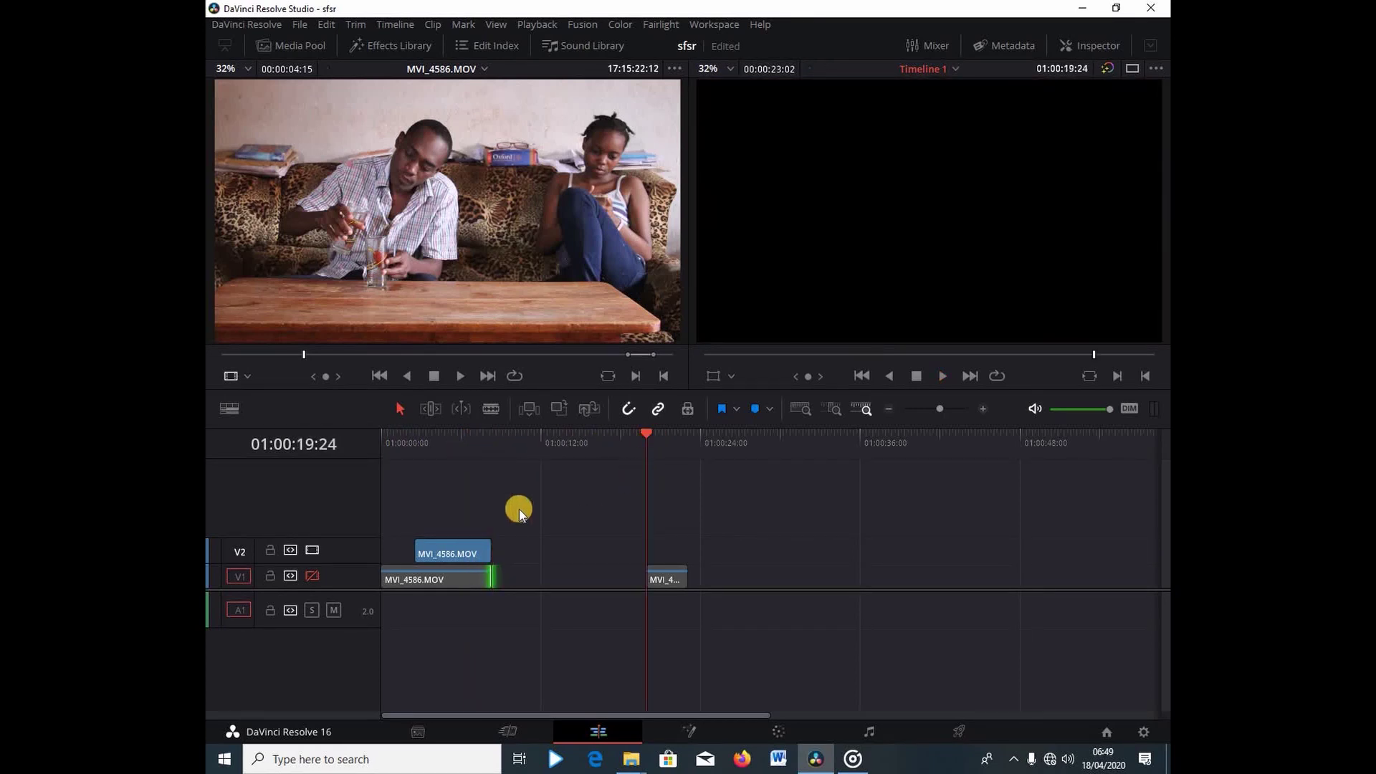
{"action": "left_click", "coordinate": [311, 577]}
{"action": "key", "text": "space"}
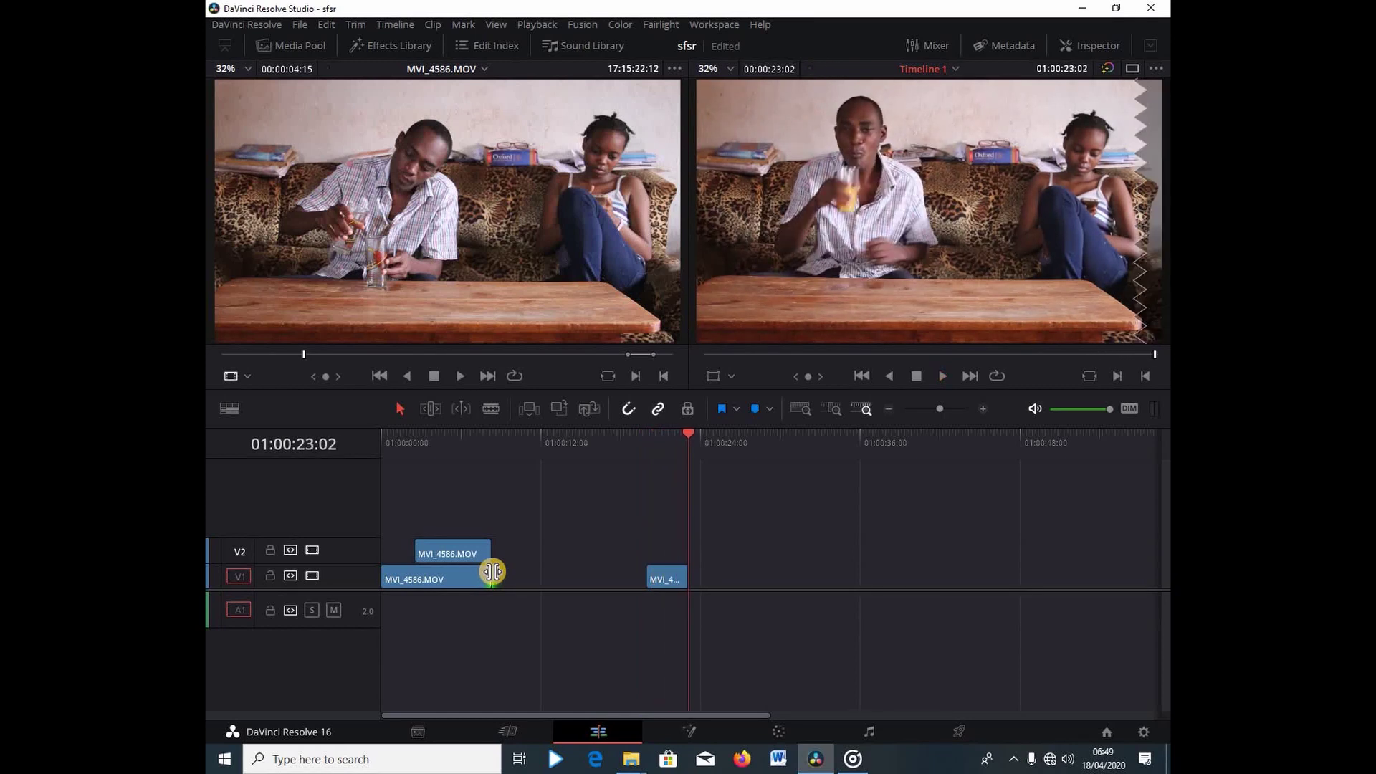
Select the first clip on track V1 and move the playhead to the start of the clip on V2
{"action": "left_click", "coordinate": [492, 571]}
{"action": "left_click", "coordinate": [419, 584]}
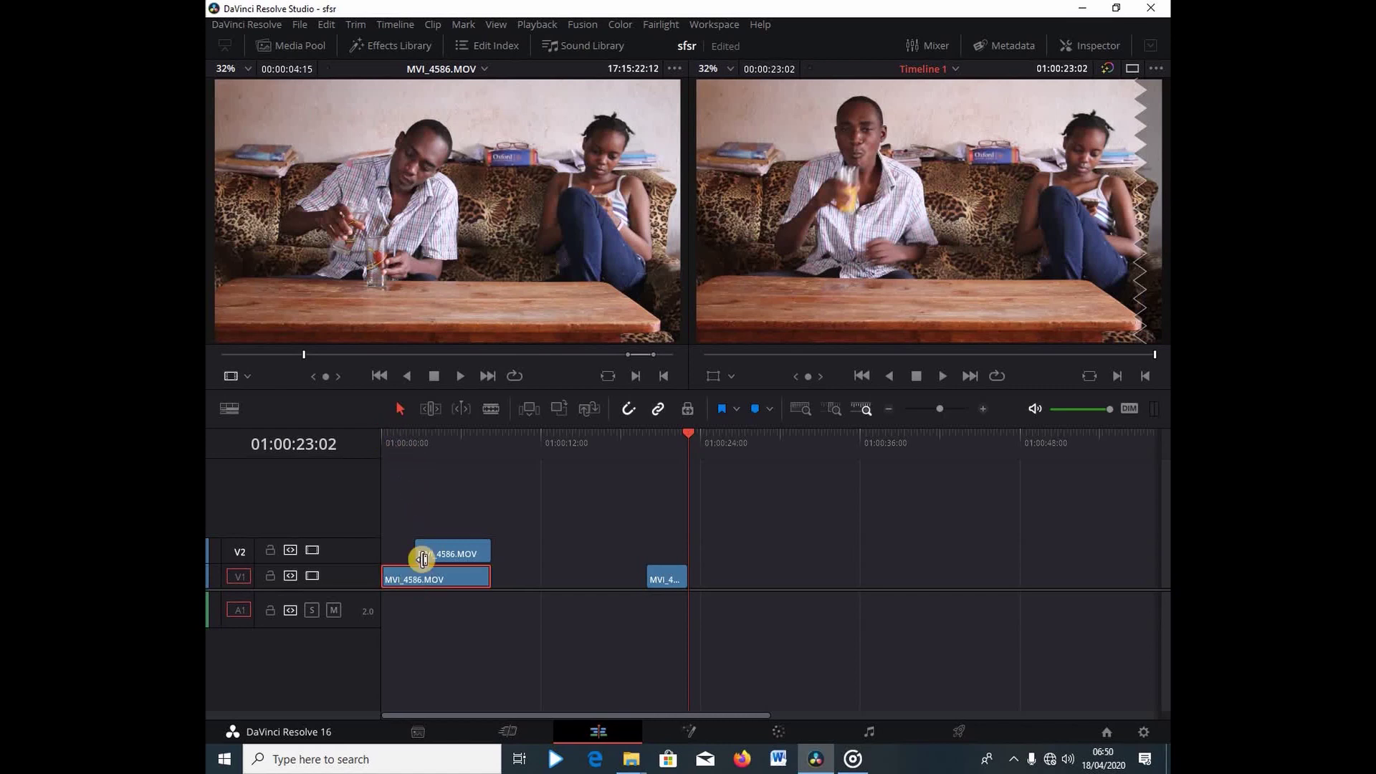
{"action": "left_click", "coordinate": [412, 439]}
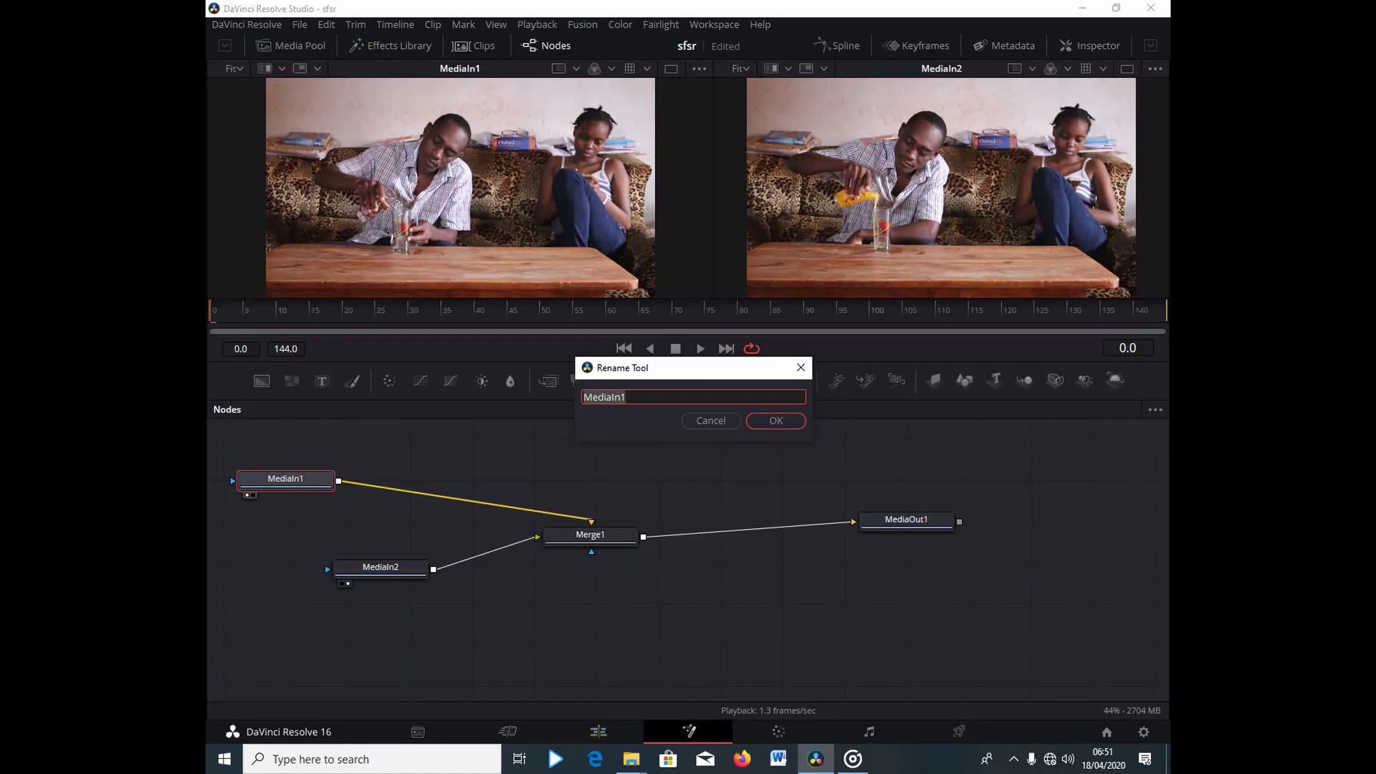
Rename the MediaIn1 node to water and the MediaIn2 node to juice
{"action": "type", "text": "water"}
{"action": "key", "text": "Return"}
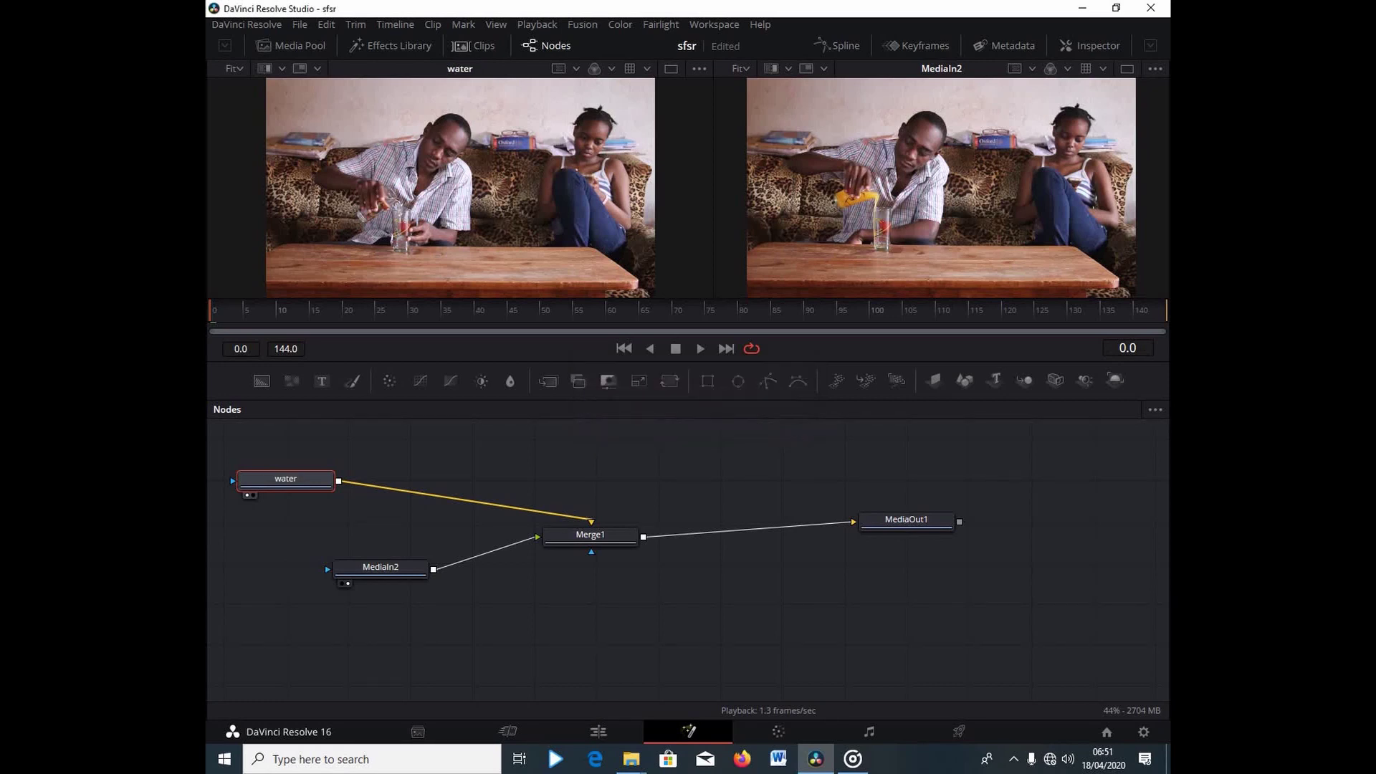
{"action": "left_click", "coordinate": [366, 570]}
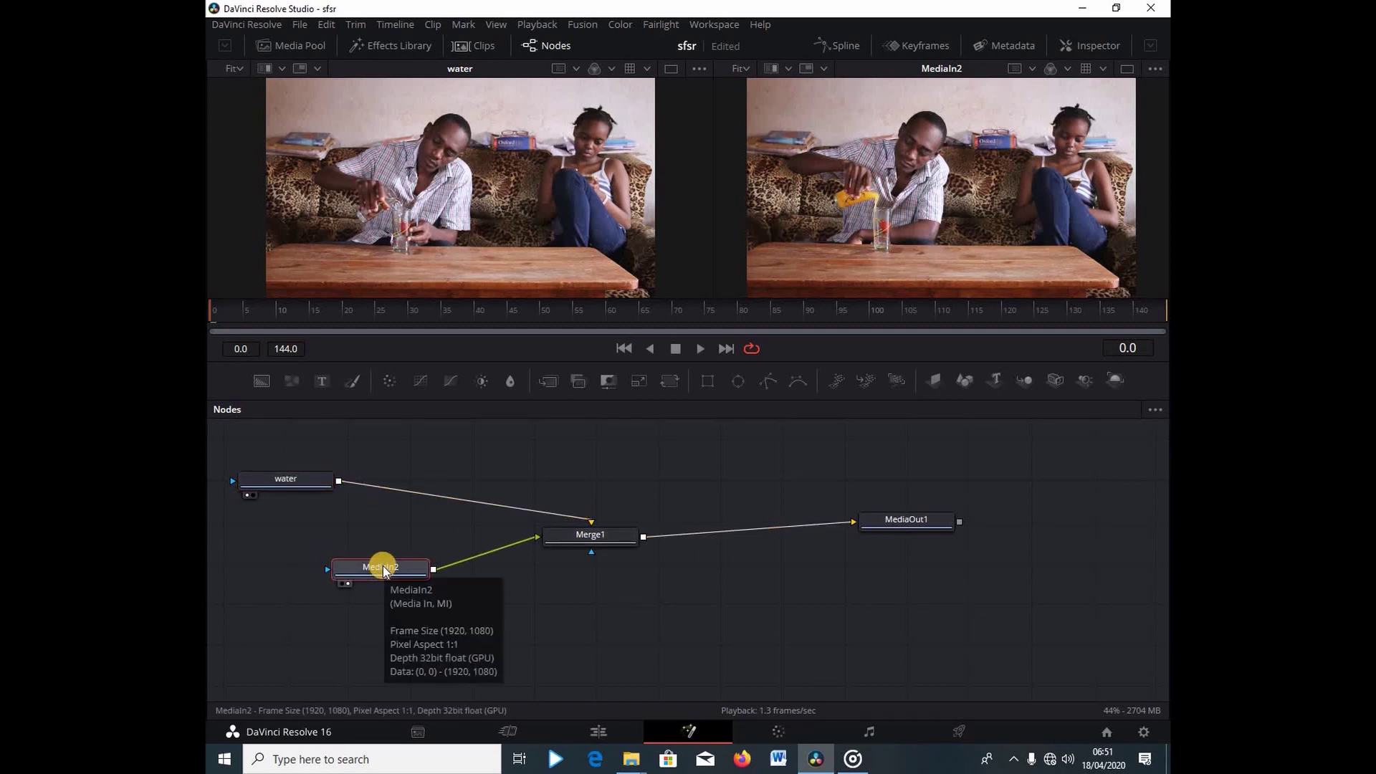
{"action": "key", "text": "F2"}
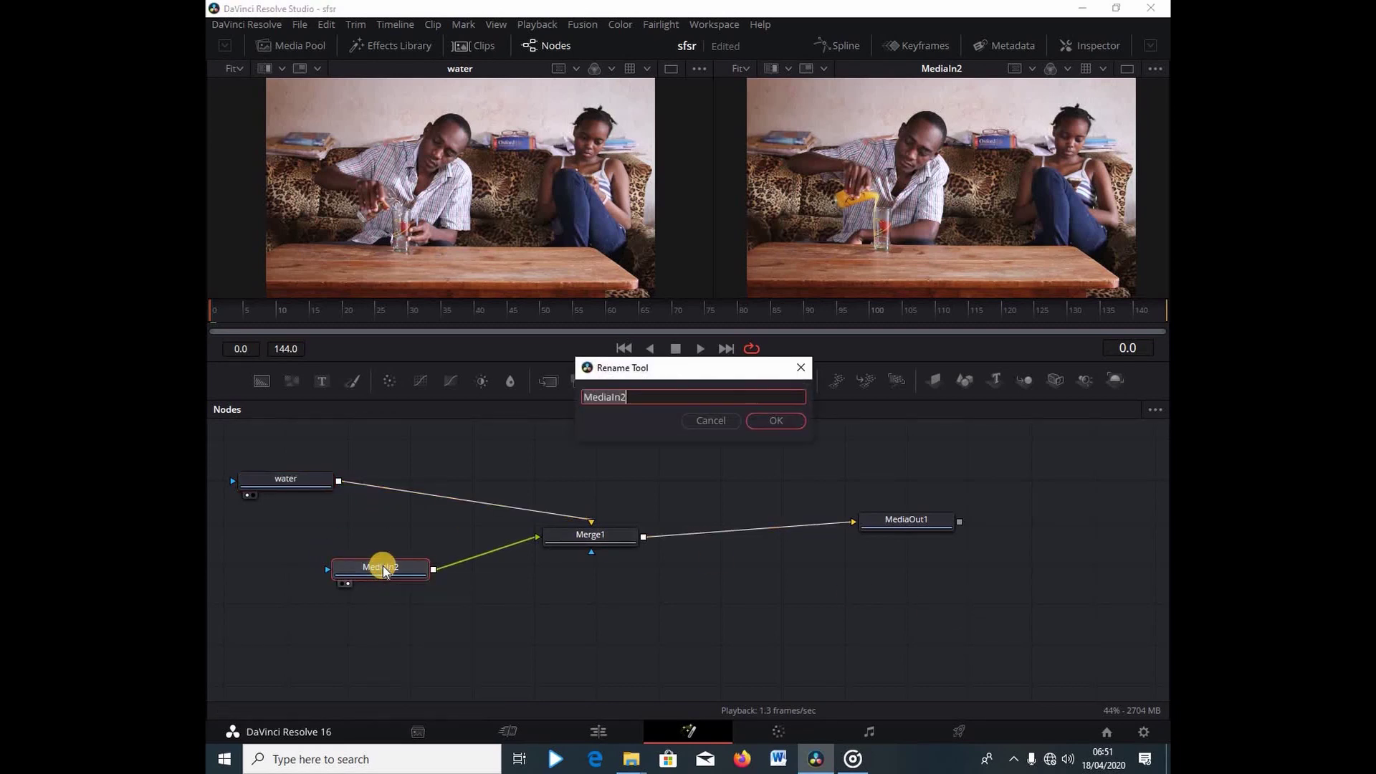
{"action": "type", "text": "juice"}
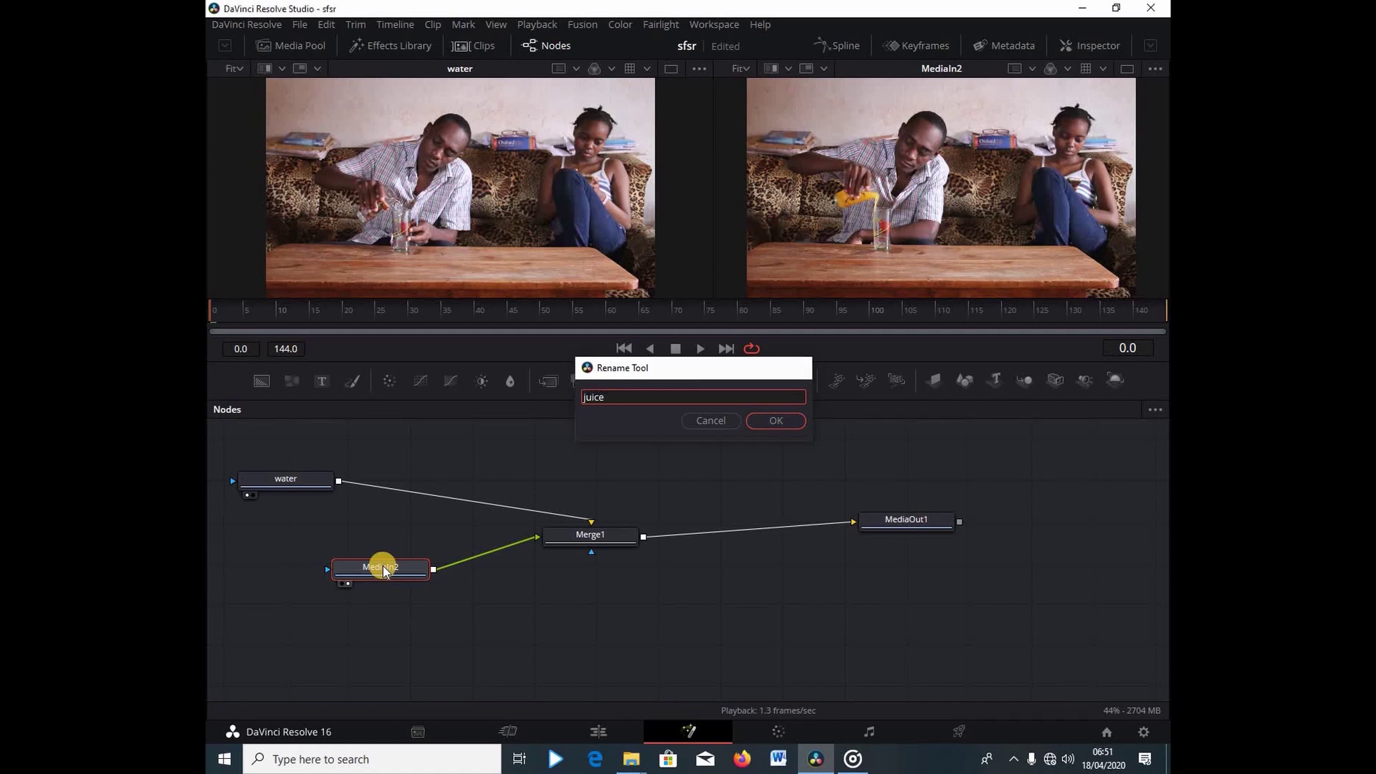
{"action": "key", "text": "Return"}
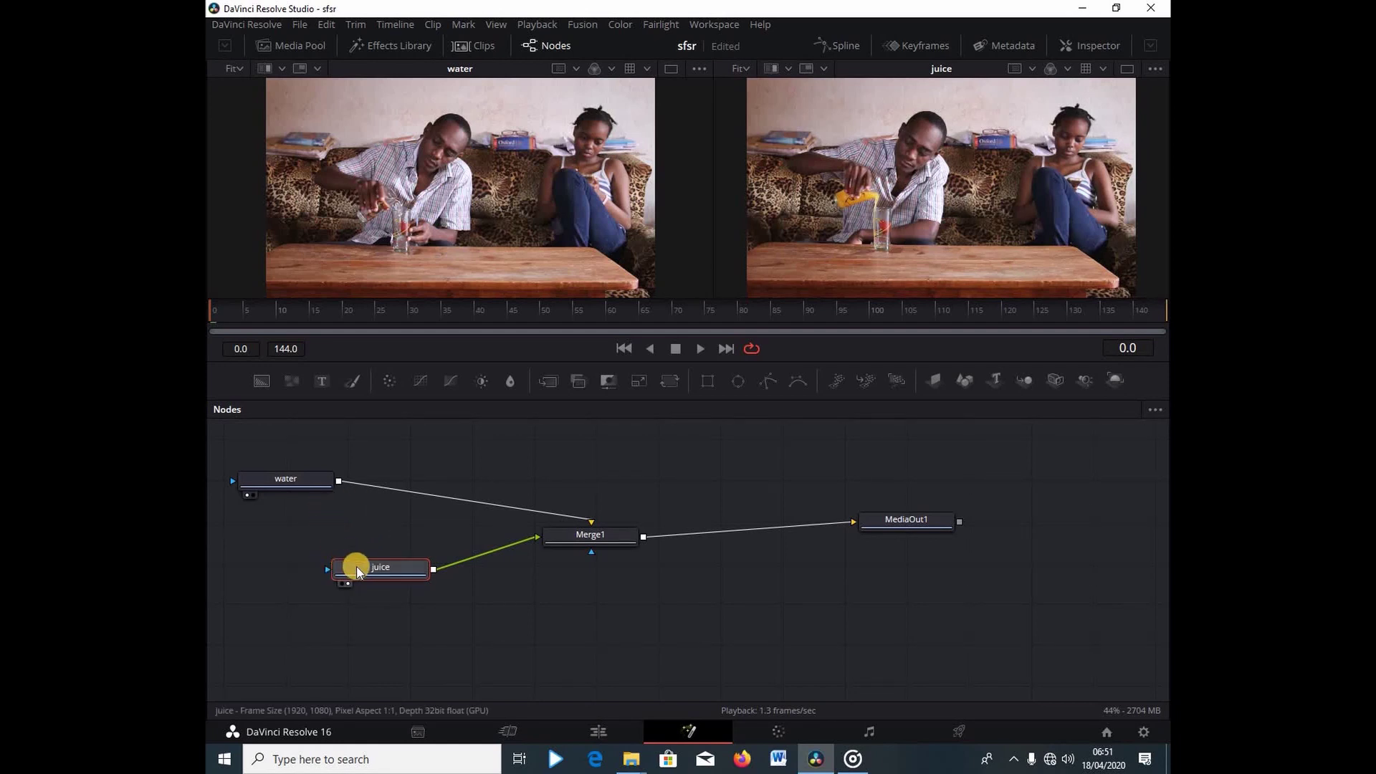
Spread the juice and water nodes out below Merge1 and disconnect both of them from it
{"action": "left_click", "coordinate": [471, 627]}
{"action": "left_click_drag", "start_coordinate": [366, 570], "coordinate": [645, 639]}
{"action": "left_click_drag", "start_coordinate": [316, 482], "coordinate": [391, 609]}
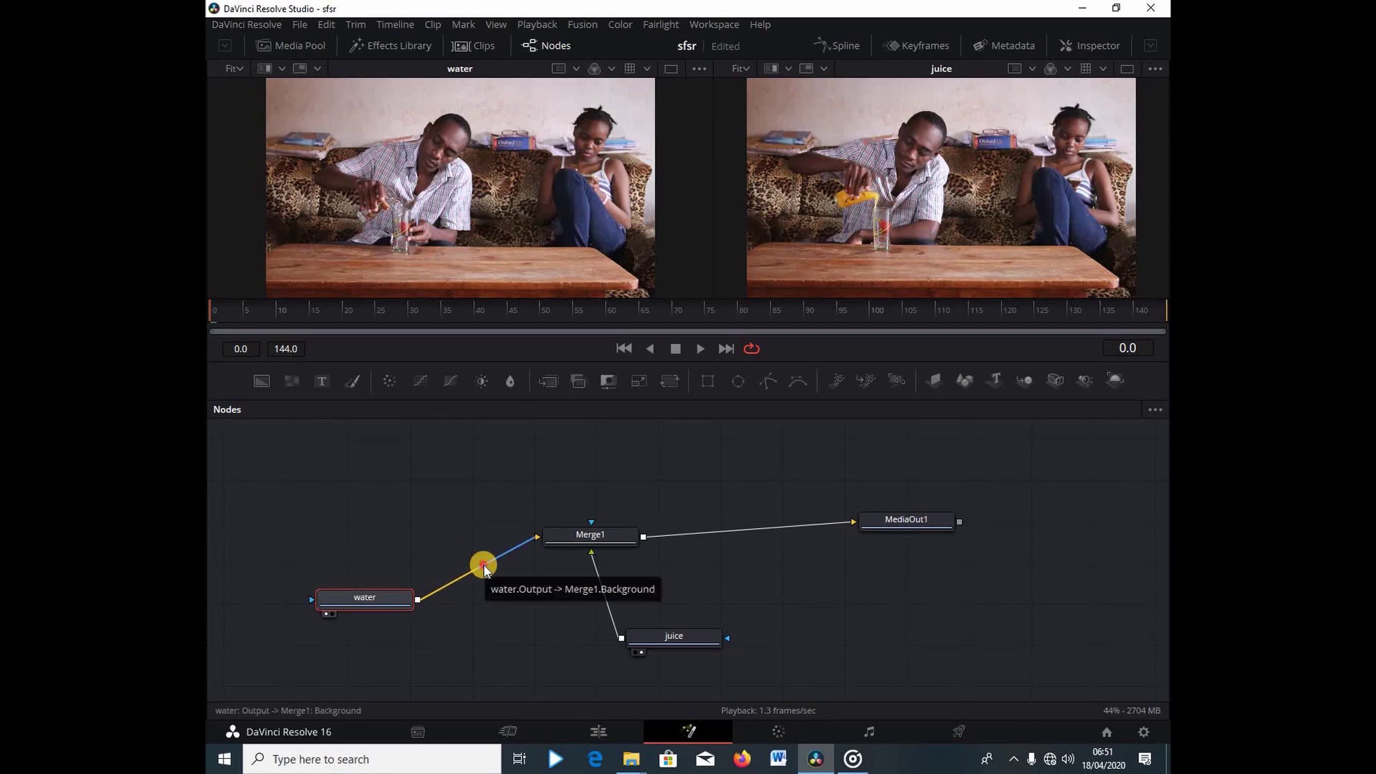
{"action": "left_click_drag", "start_coordinate": [484, 565], "coordinate": [513, 571]}
{"action": "left_click_drag", "start_coordinate": [605, 608], "coordinate": [601, 613]}
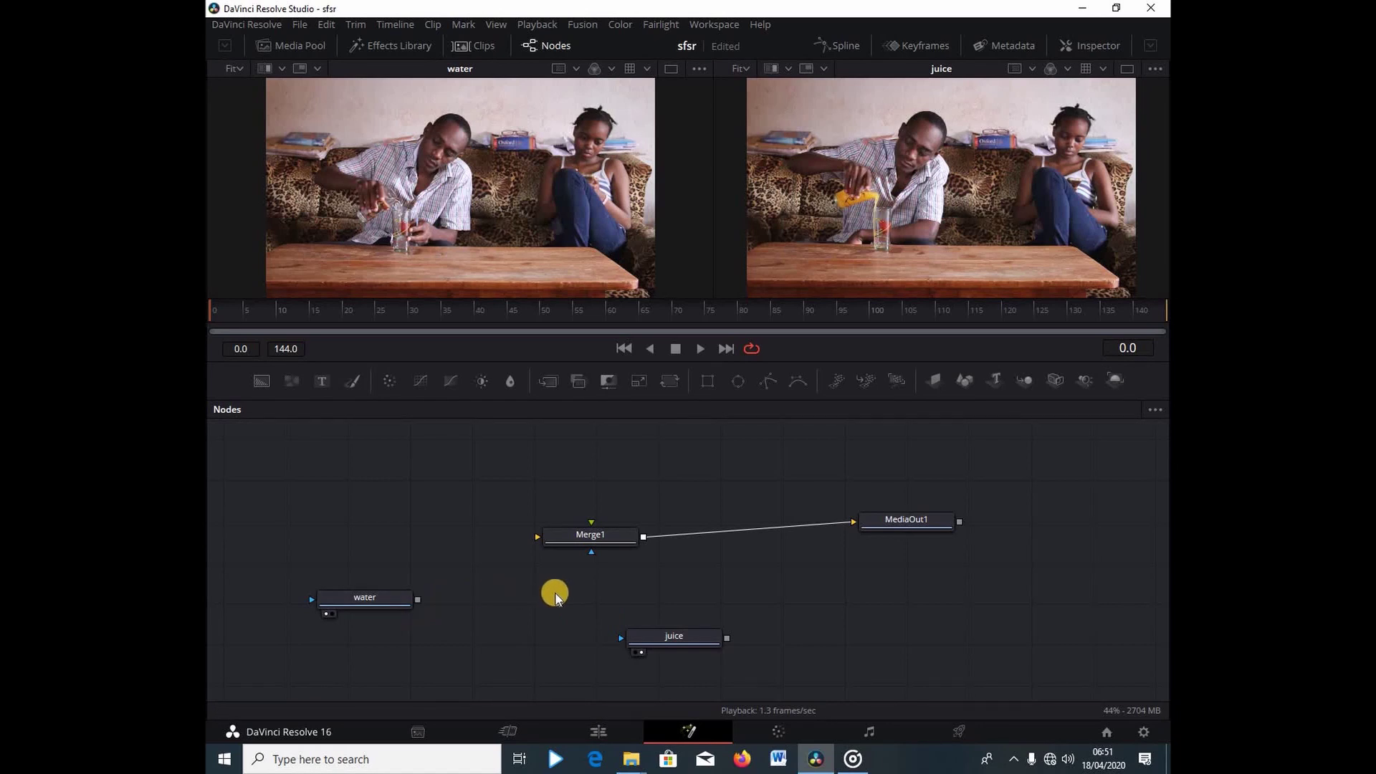
Connect the juice node to Merge1 as the background and the water node as the foreground
{"action": "left_click_drag", "start_coordinate": [724, 639], "coordinate": [549, 538]}
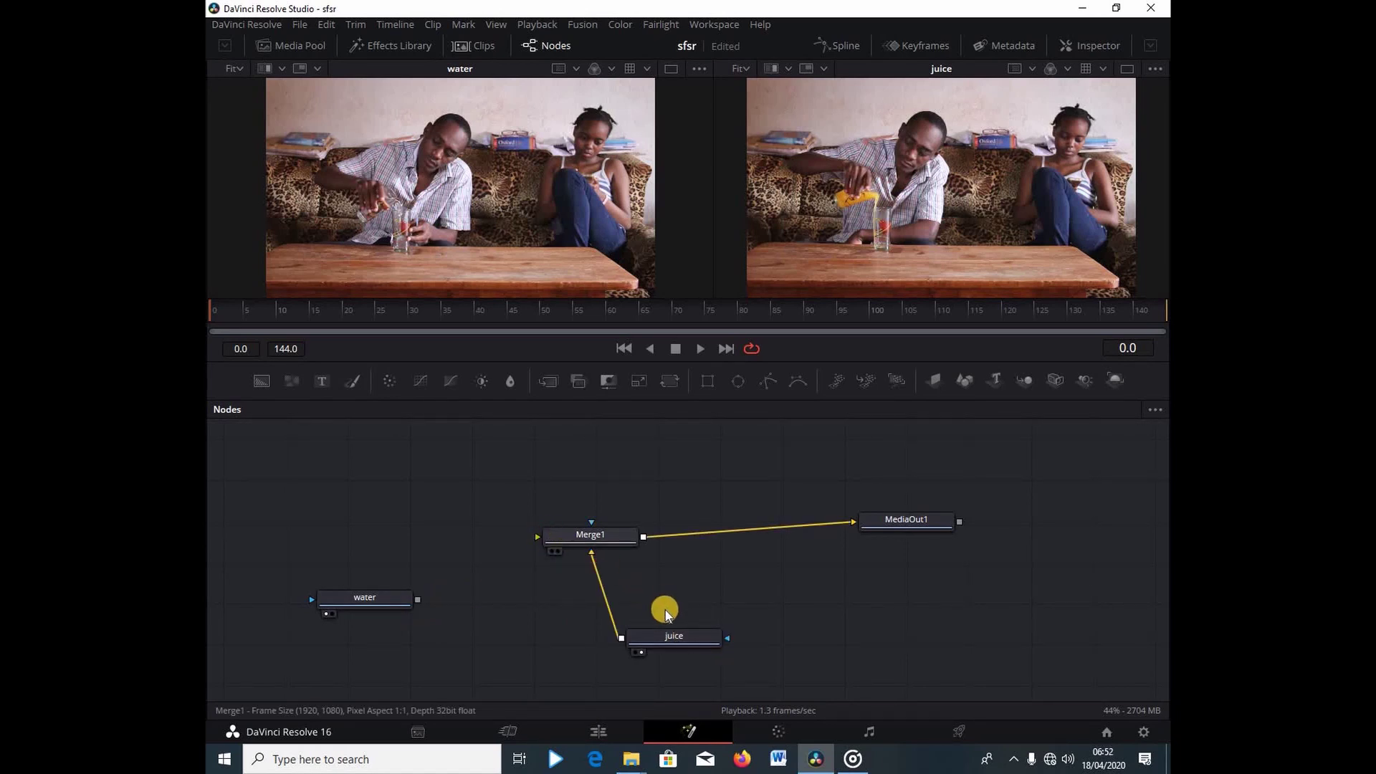
{"action": "left_click_drag", "start_coordinate": [666, 640], "coordinate": [327, 540]}
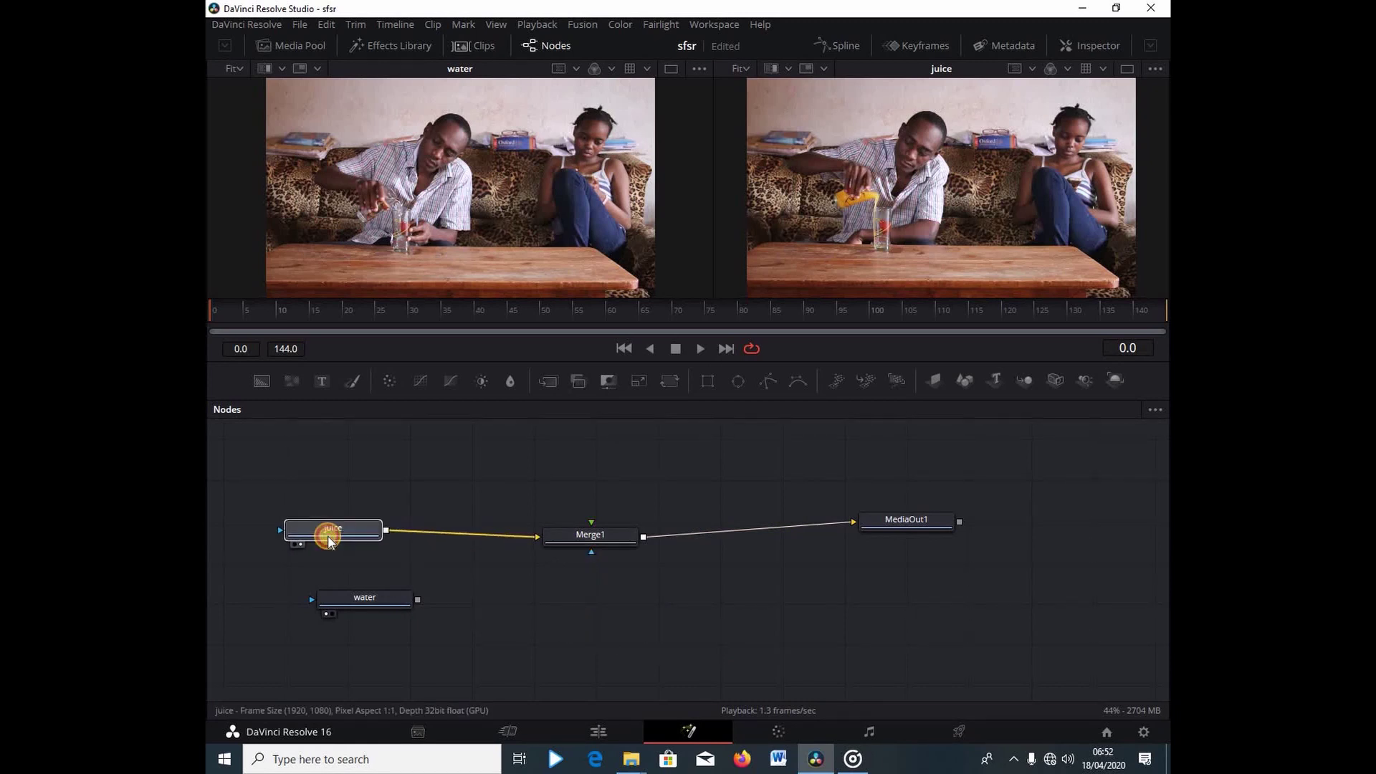
{"action": "left_click_drag", "start_coordinate": [426, 599], "coordinate": [592, 531]}
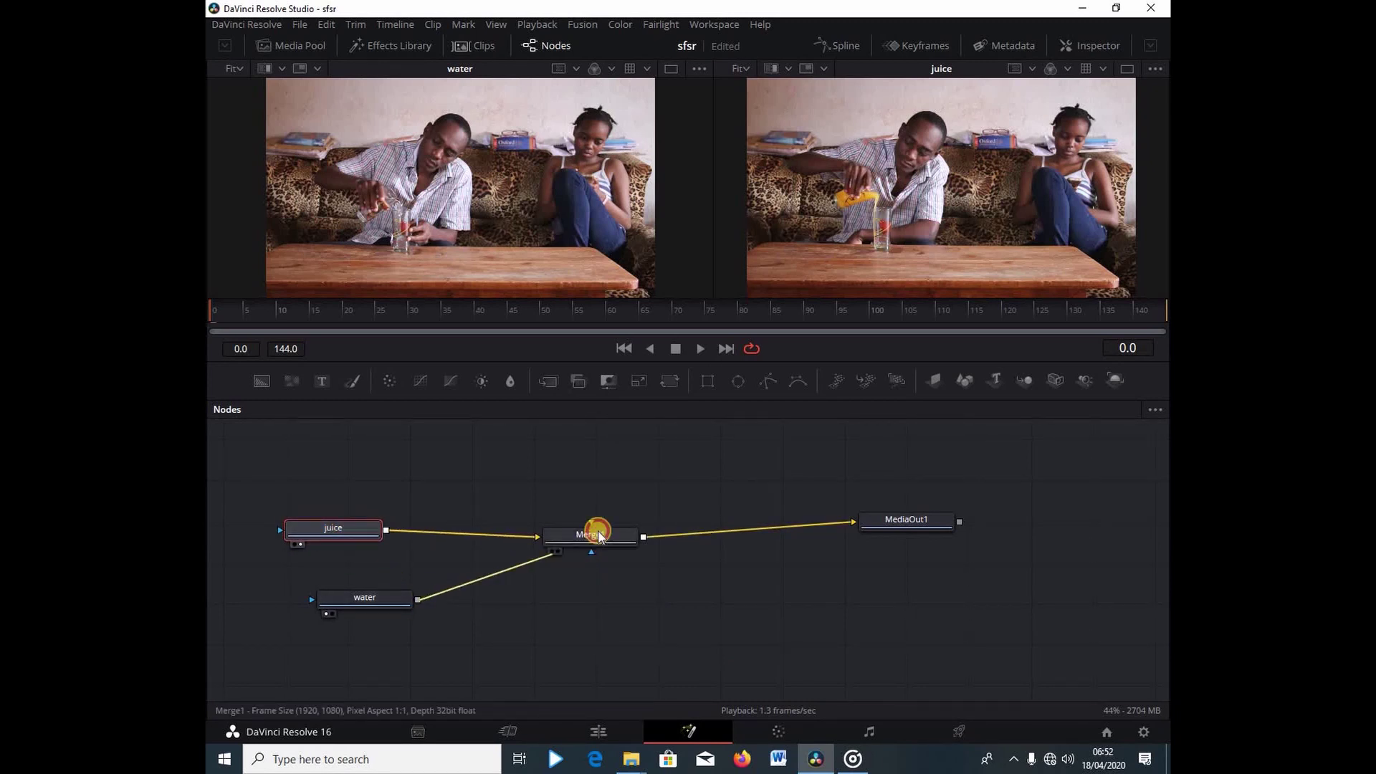
{"action": "left_click", "coordinate": [594, 534]}
Arrange the node graph with the water node beside Merge1 and the juice node below water
{"action": "left_click_drag", "start_coordinate": [356, 531], "coordinate": [529, 641]}
{"action": "left_click_drag", "start_coordinate": [372, 610], "coordinate": [354, 546]}
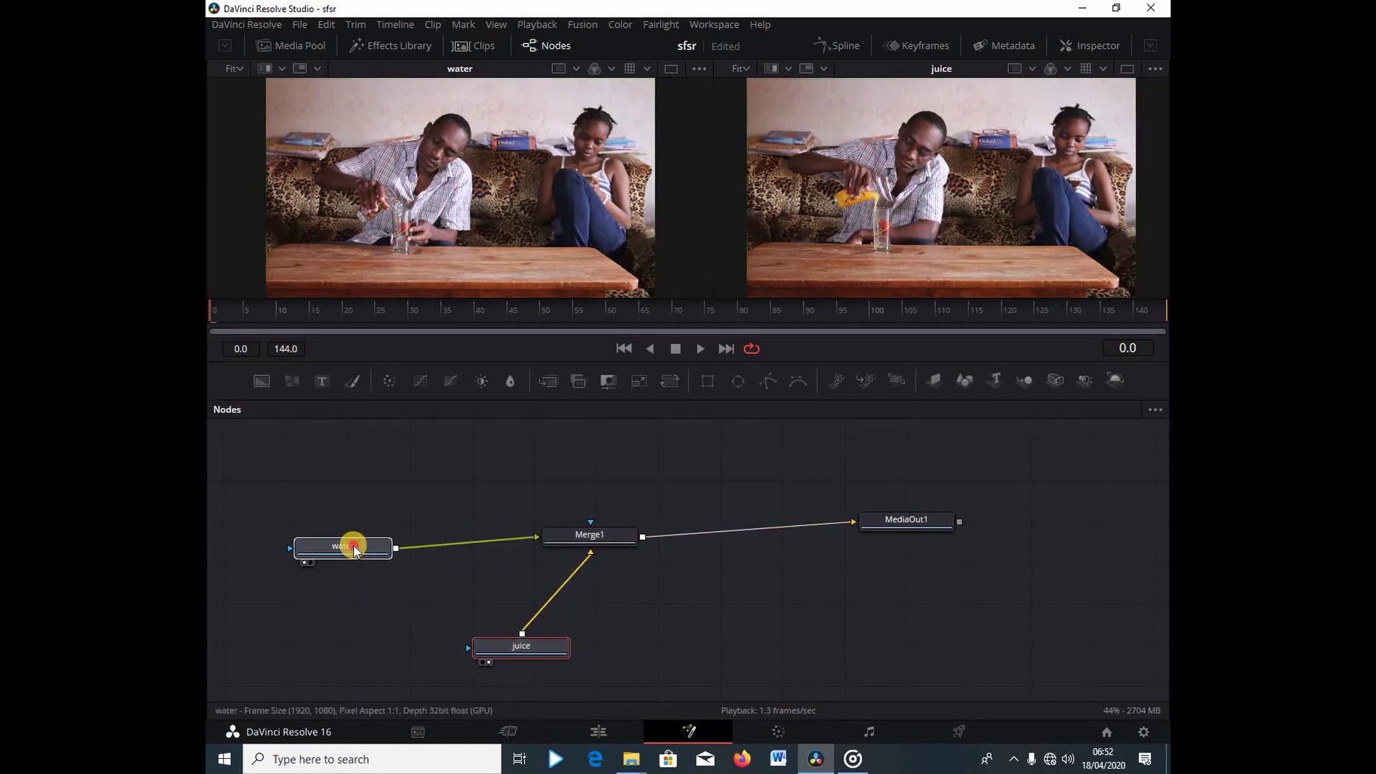
{"action": "left_click_drag", "start_coordinate": [500, 645], "coordinate": [469, 644]}
{"action": "left_click_drag", "start_coordinate": [334, 616], "coordinate": [329, 611]}
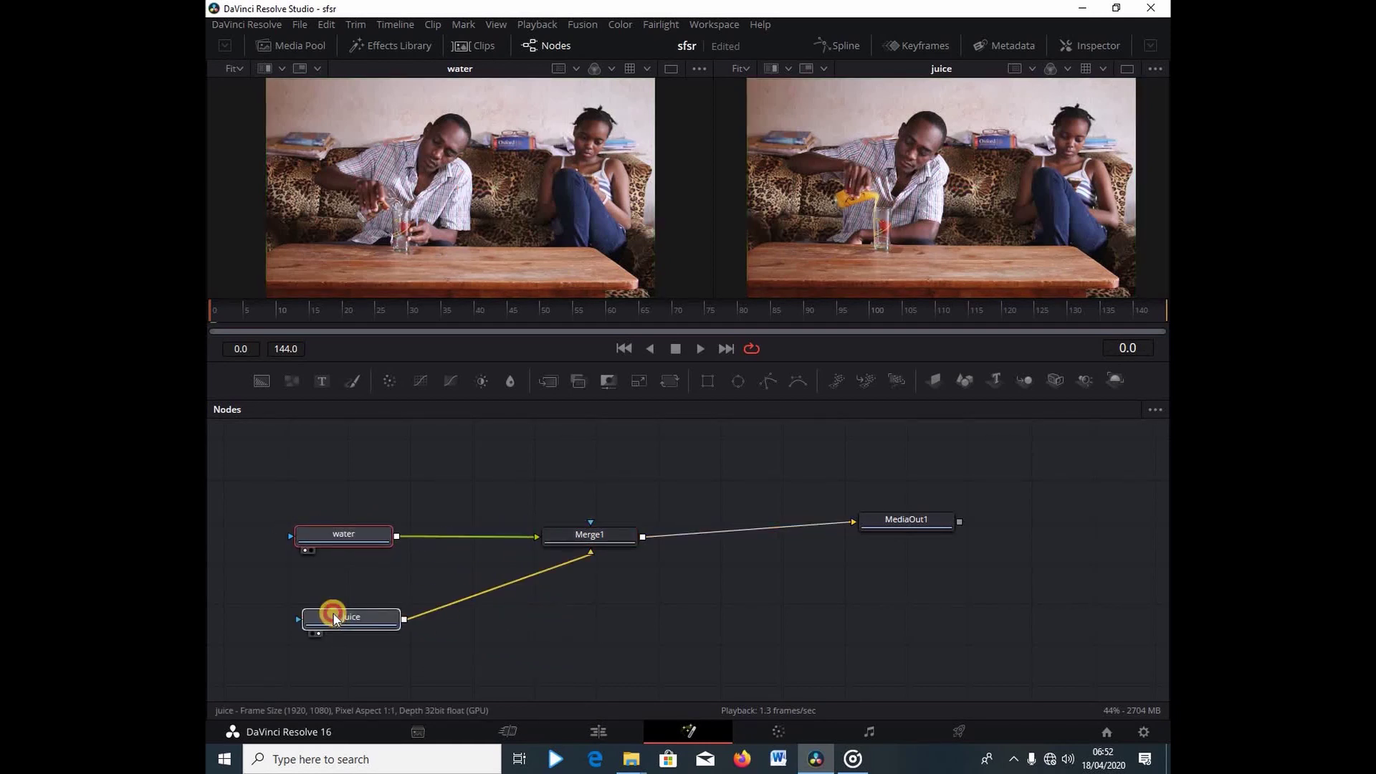
{"action": "left_click_drag", "start_coordinate": [341, 542], "coordinate": [412, 531]}
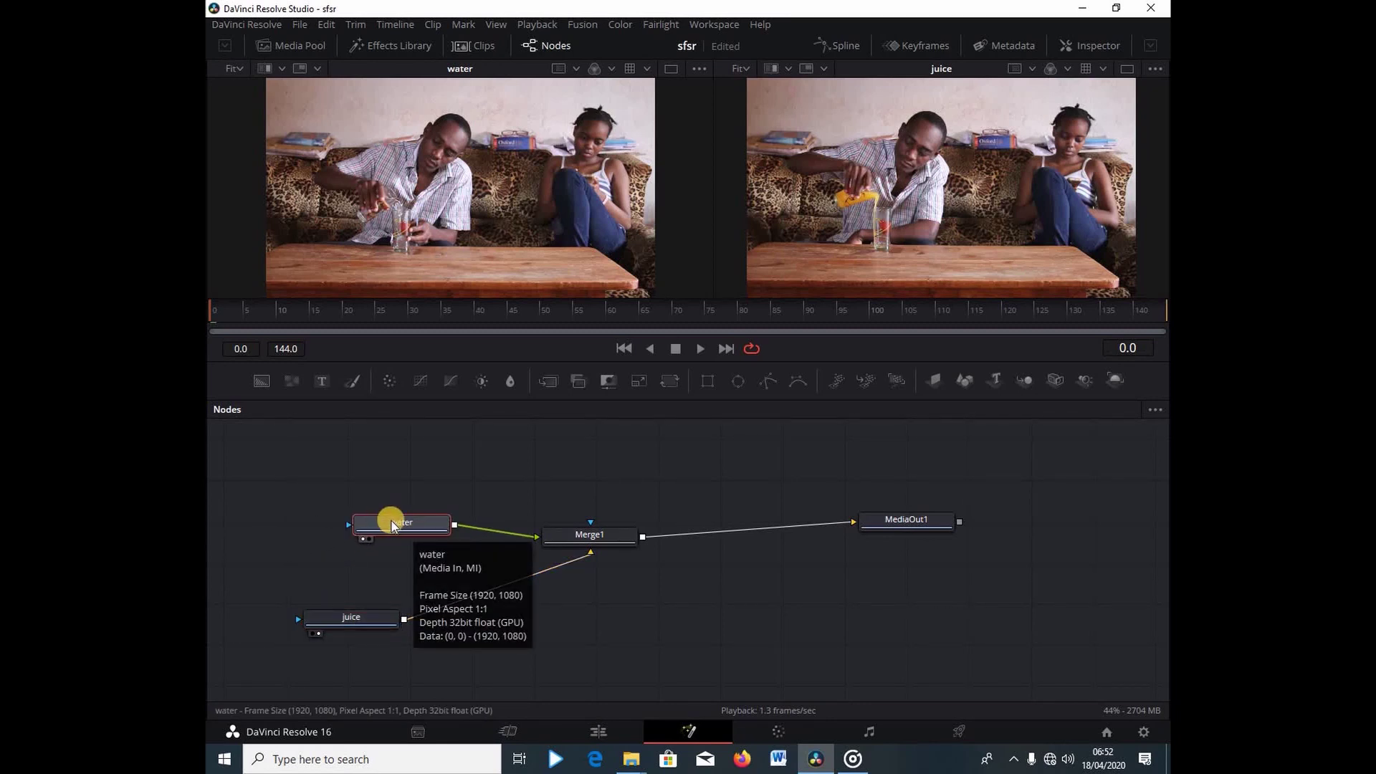
Add a B-Spline mask to the water node and invert the mask
{"action": "left_click", "coordinate": [791, 382]}
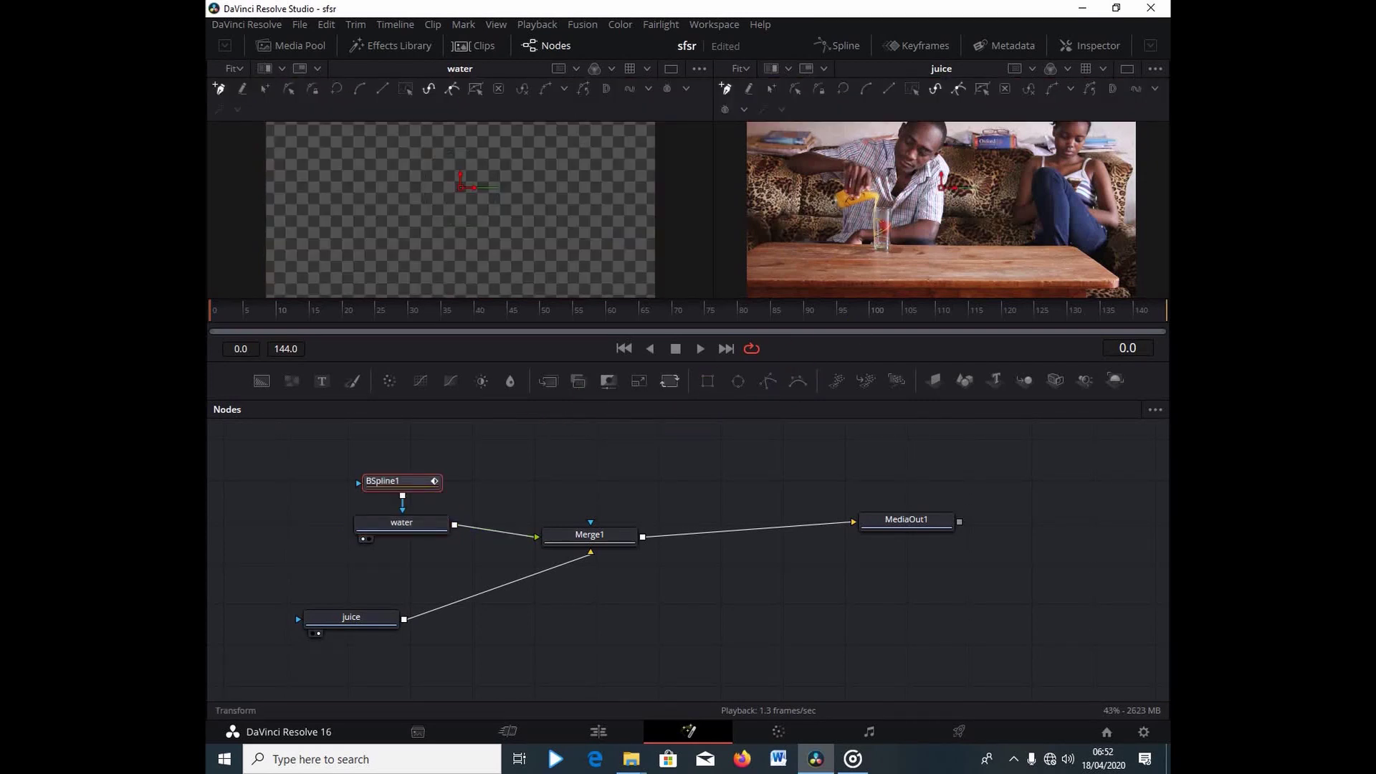
{"action": "left_click", "coordinate": [1078, 43]}
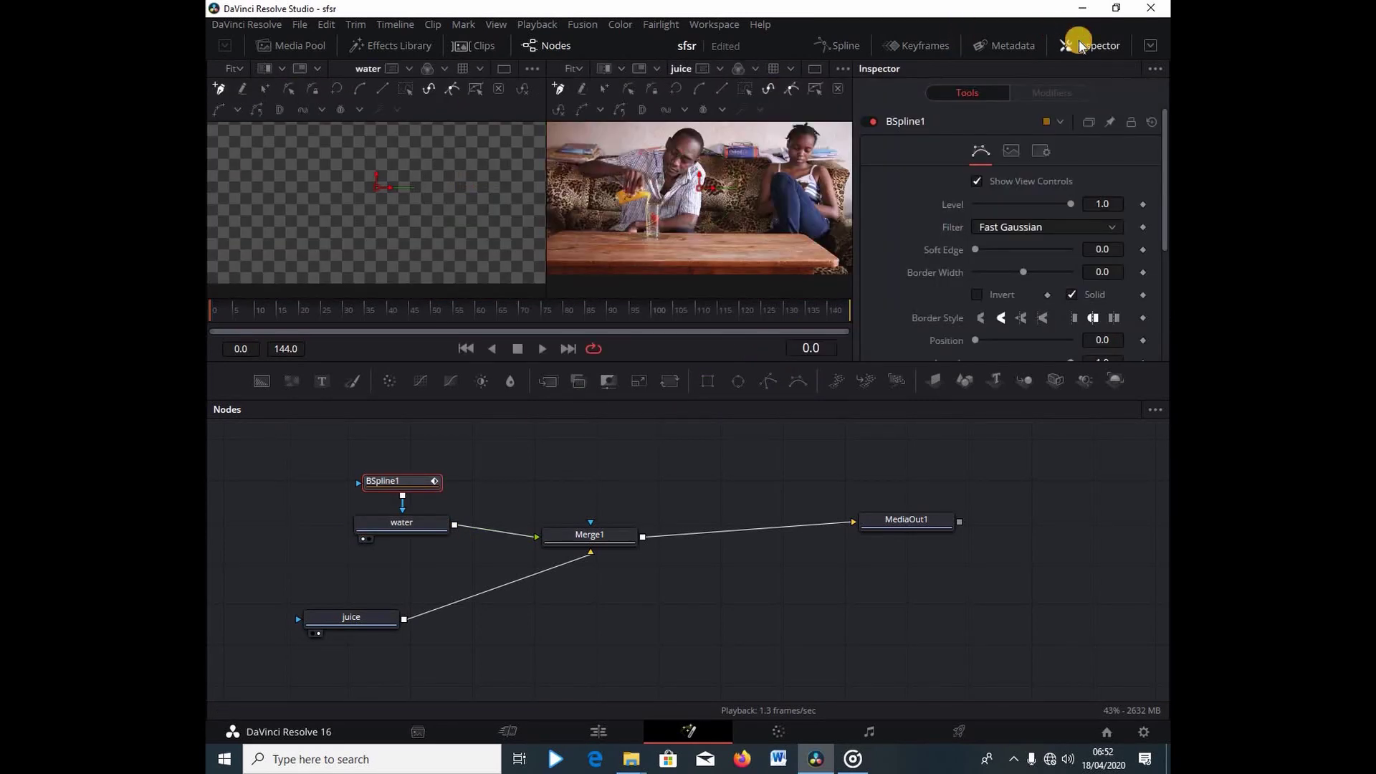
{"action": "left_click", "coordinate": [977, 294]}
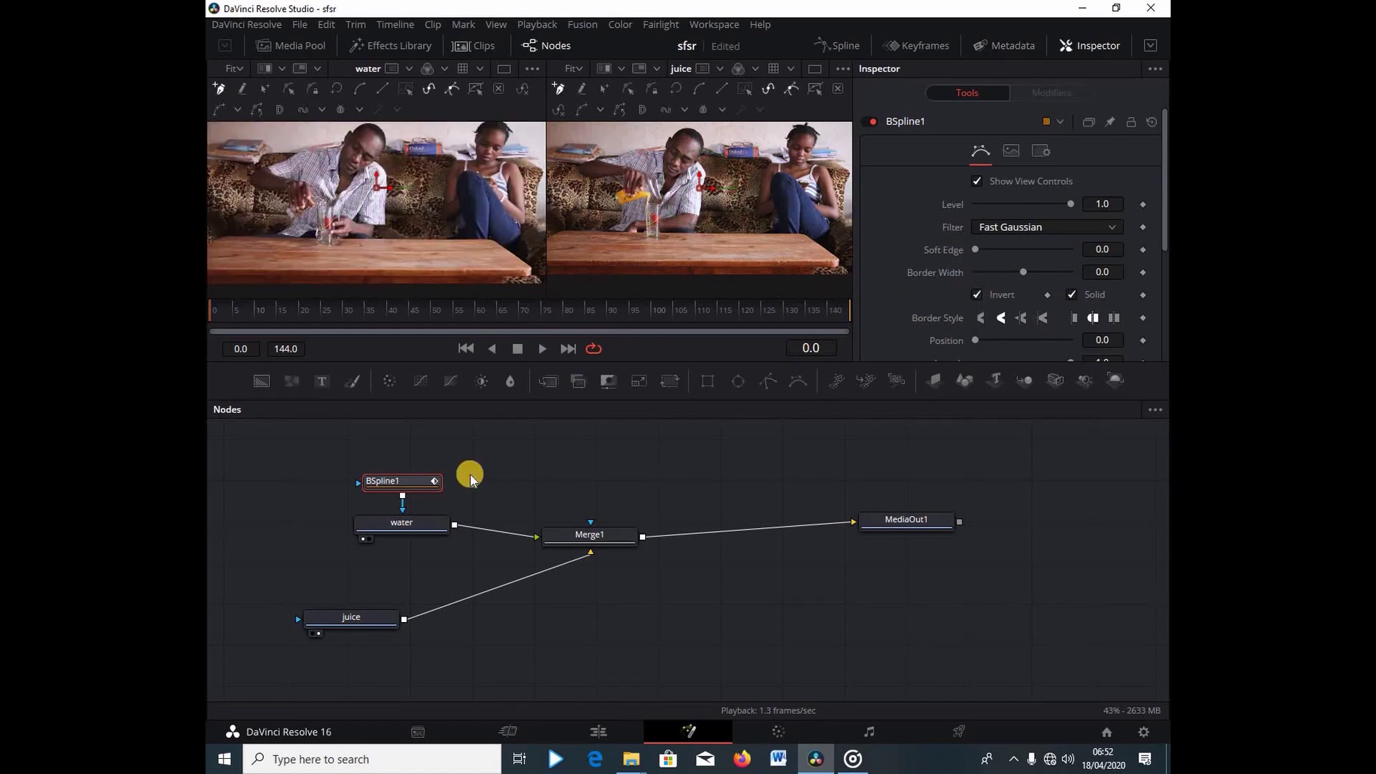
Display the Merge1 output in a single viewer and enlarge the viewer area
{"action": "left_click", "coordinate": [560, 539]}
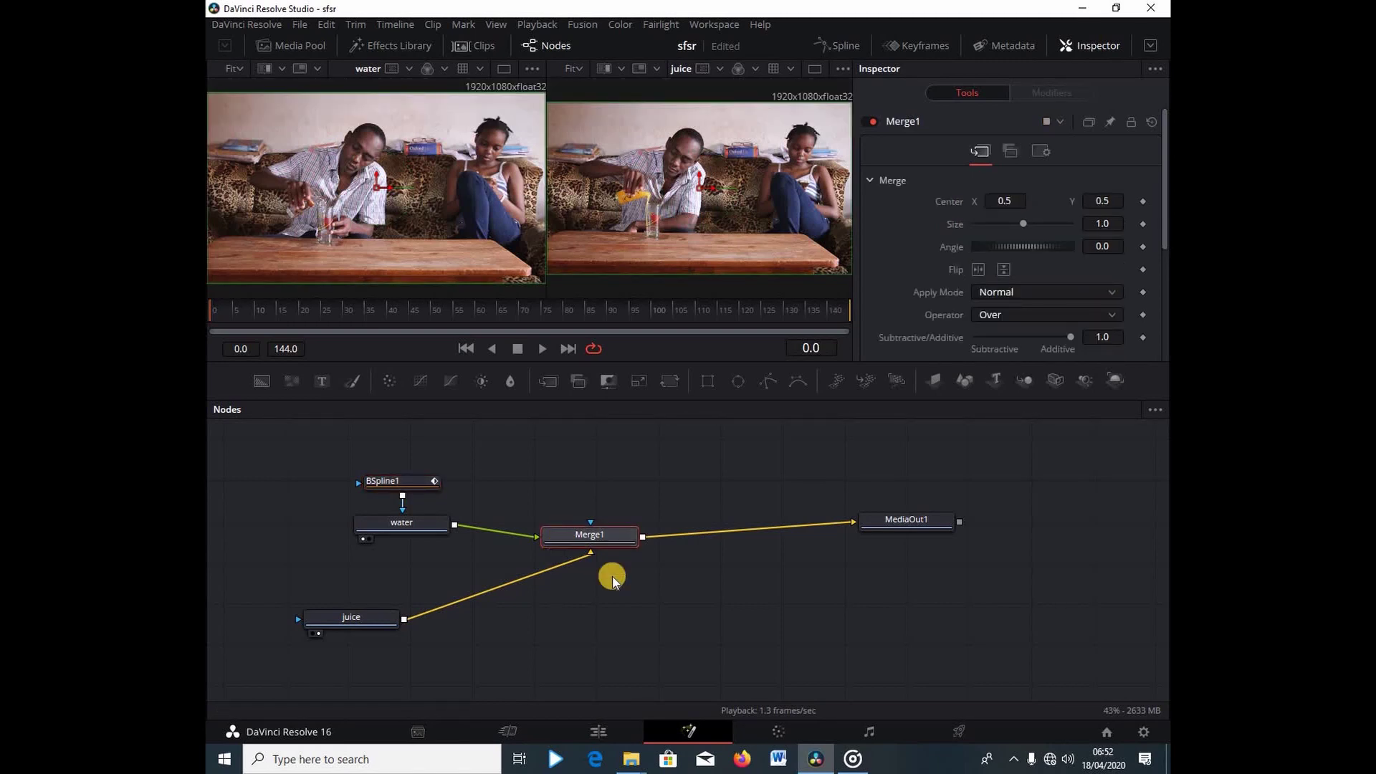
{"action": "key", "text": "2"}
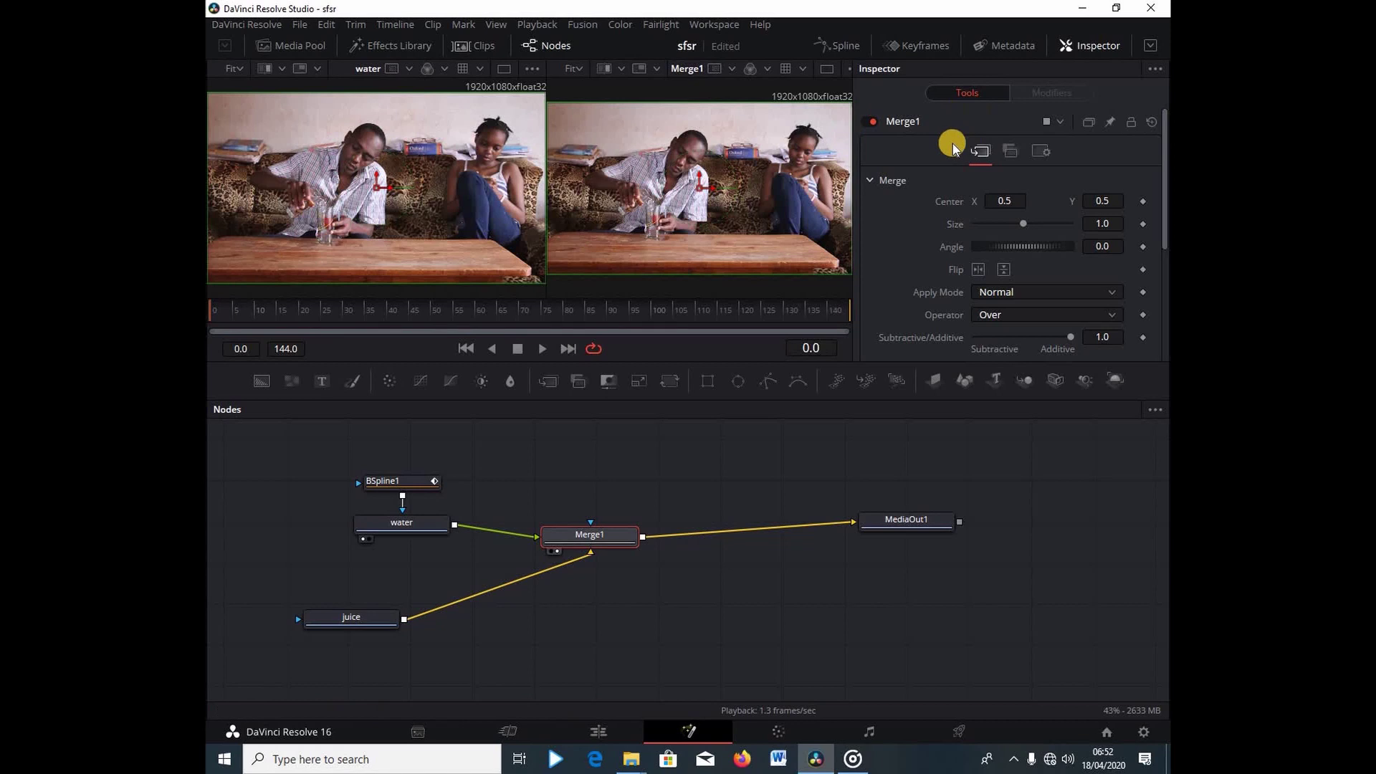
{"action": "left_click", "coordinate": [826, 69]}
{"action": "left_click_drag", "start_coordinate": [517, 360], "coordinate": [535, 398]}
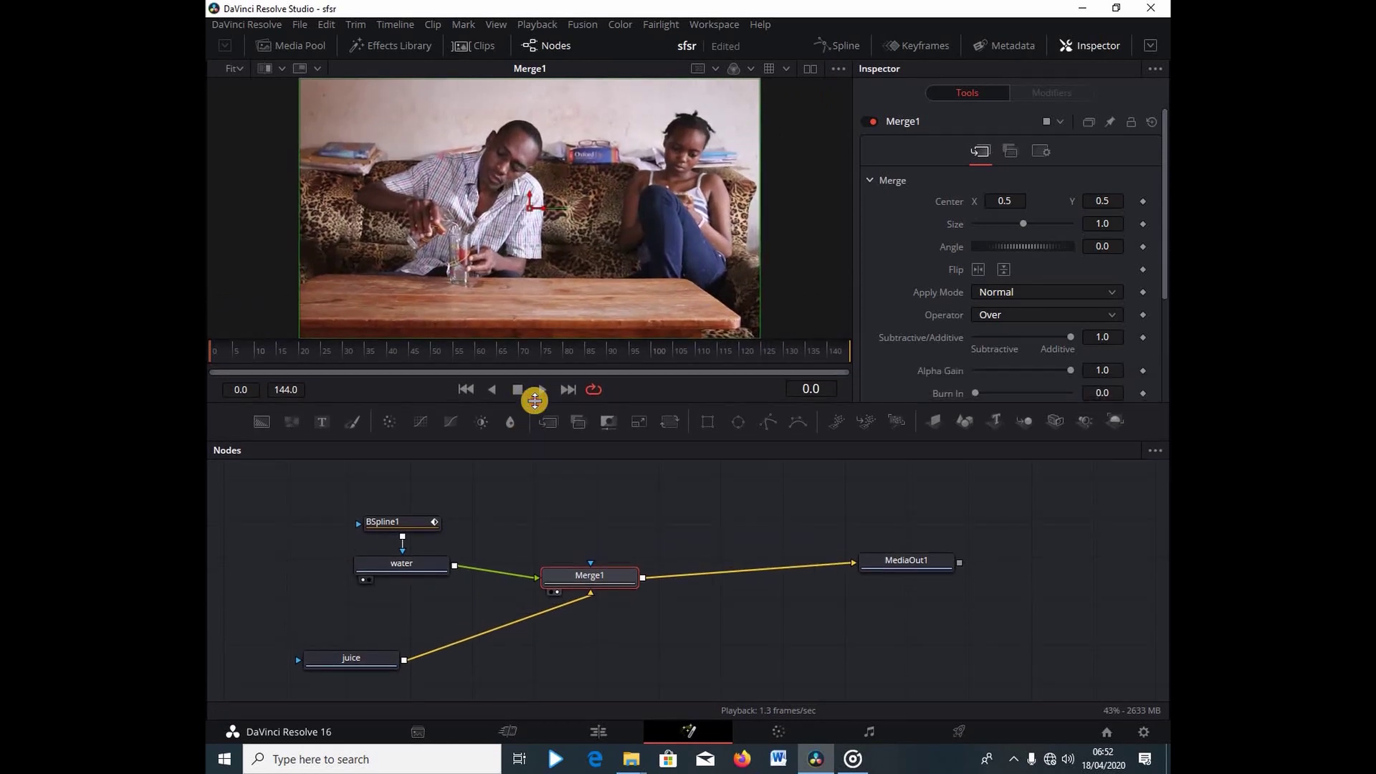
Draw a closed four-point BSpline1 mask around the glass on the table at frame 144
{"action": "left_click", "coordinate": [411, 517]}
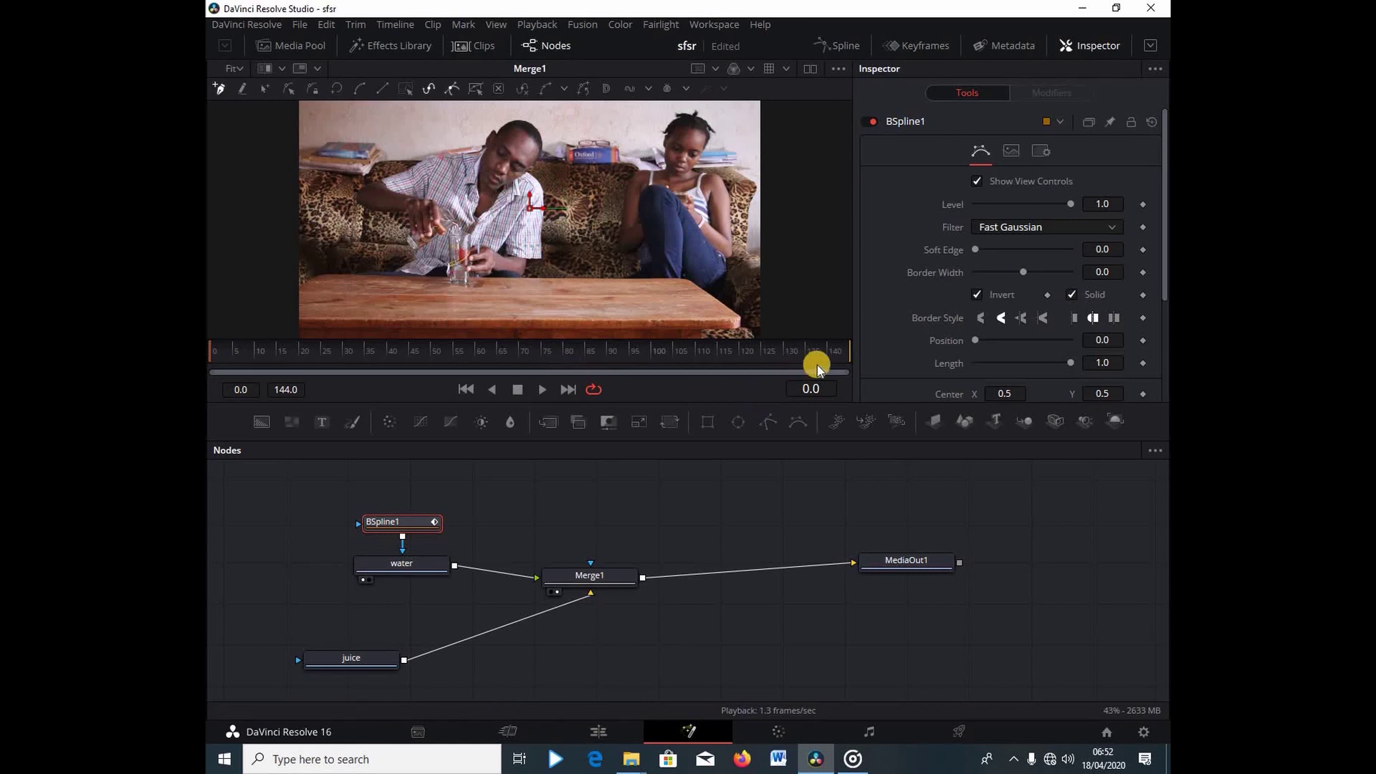
{"action": "left_click_drag", "start_coordinate": [823, 360], "coordinate": [852, 365]}
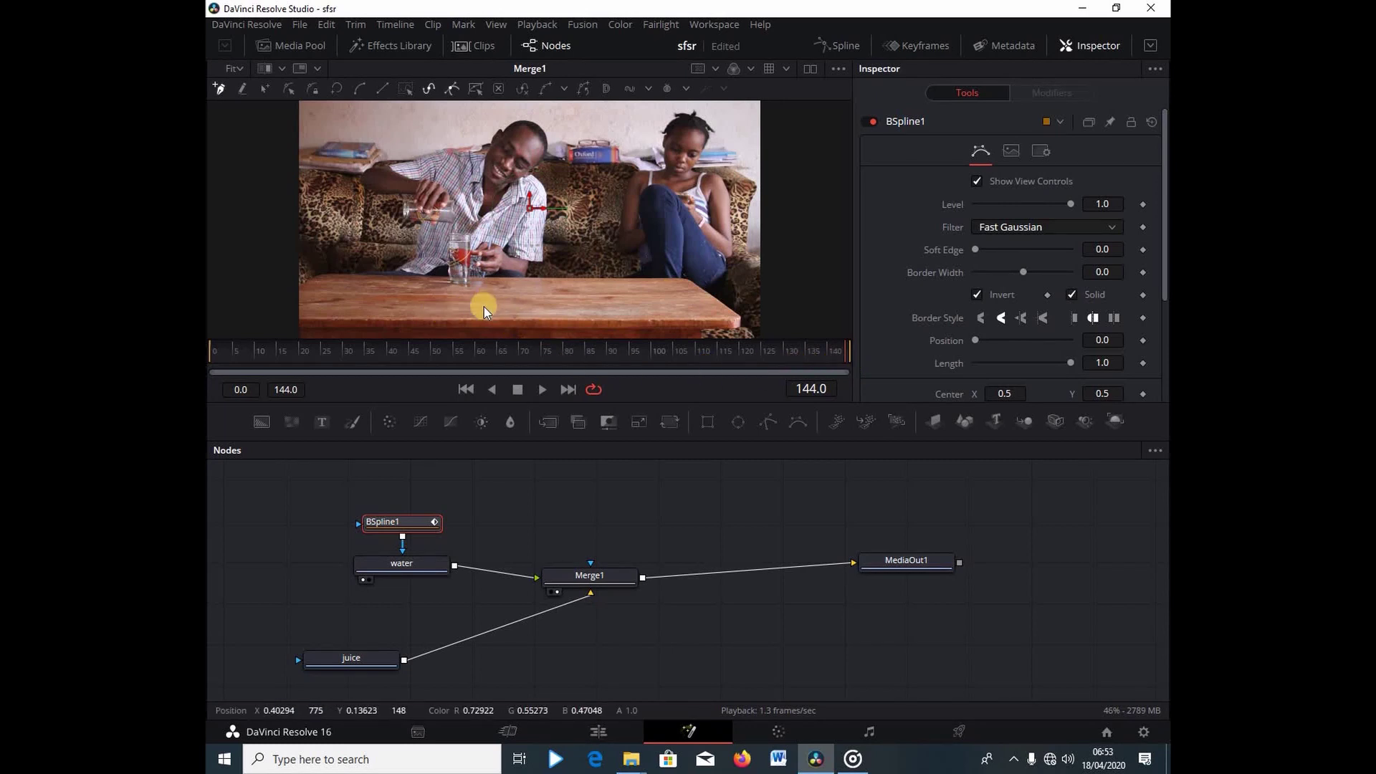
{"action": "scroll", "coordinate": [483, 303], "scroll_direction": "up", "scroll_amount": 3}
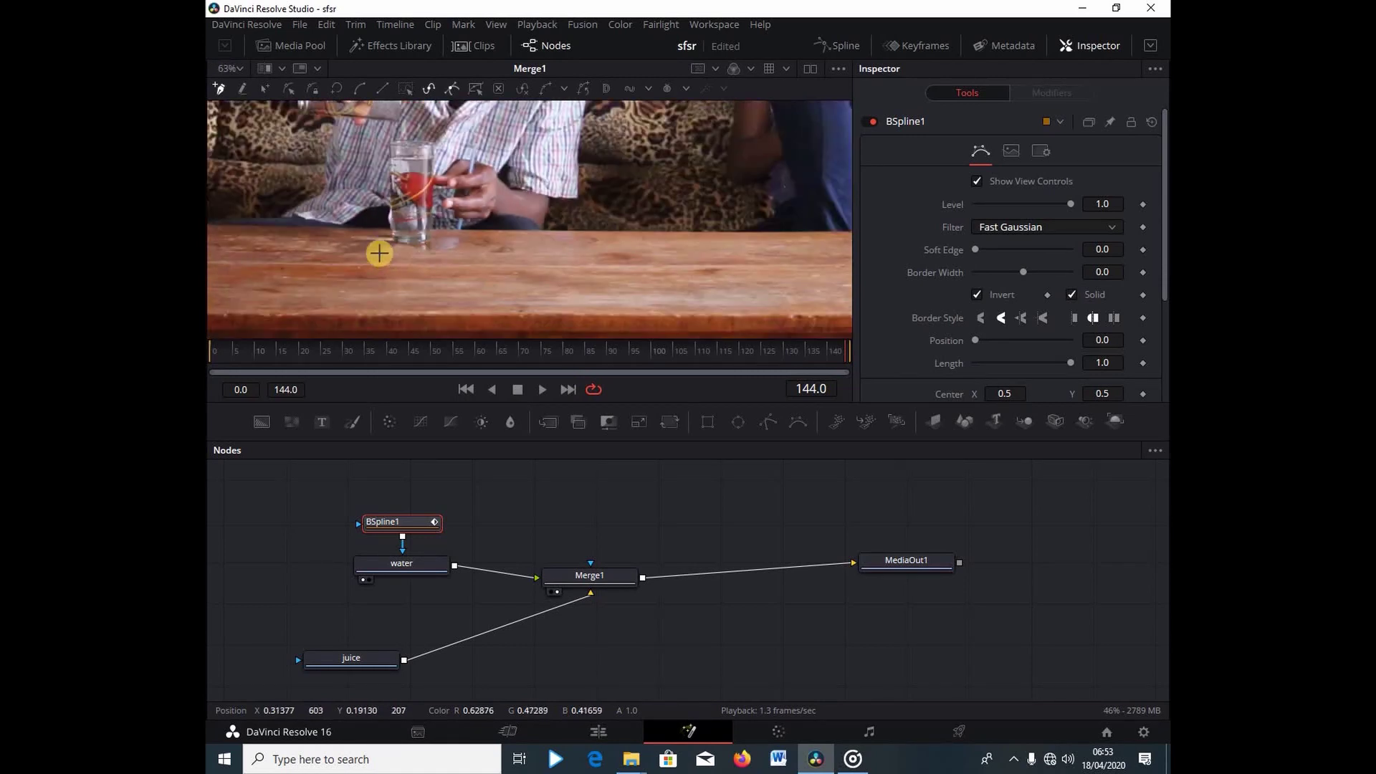
{"action": "scroll", "coordinate": [379, 253], "scroll_direction": "up", "scroll_amount": 2}
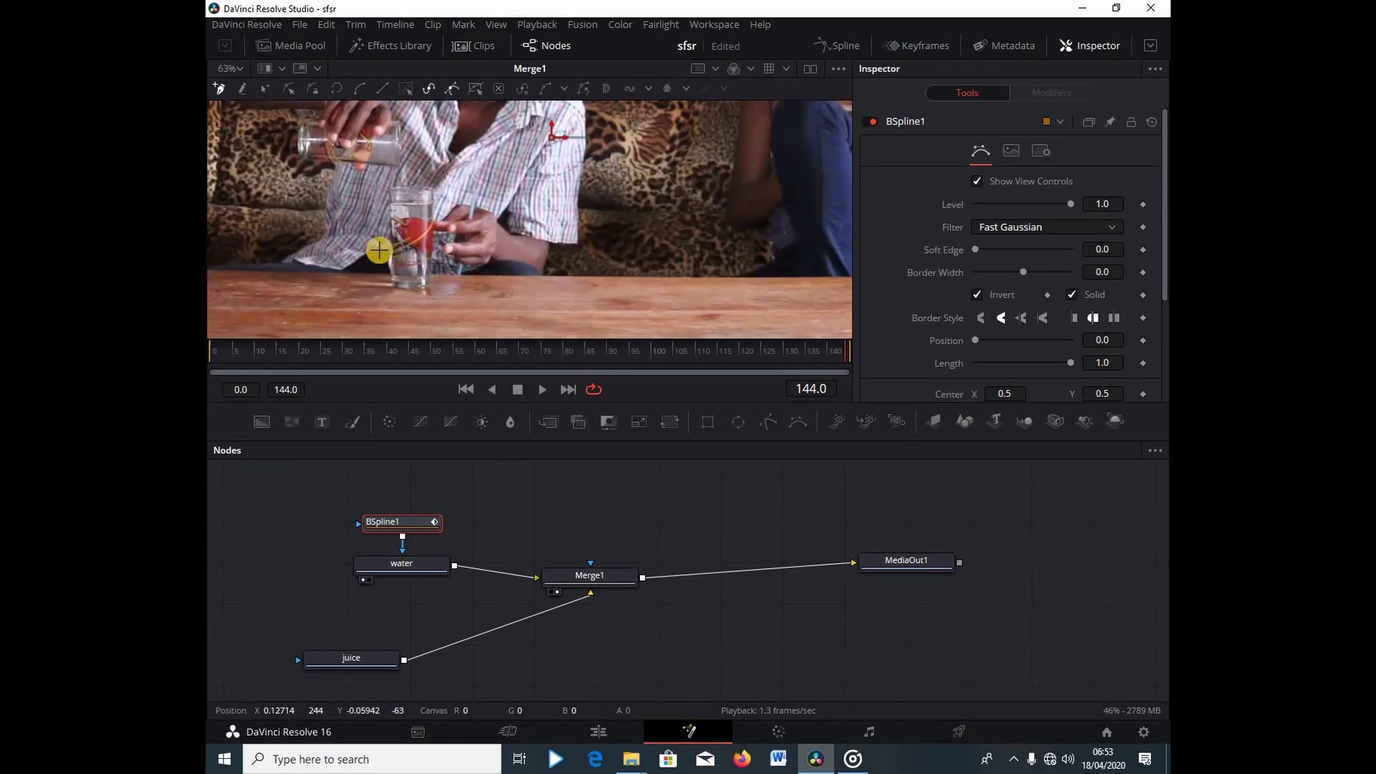
{"action": "left_click", "coordinate": [368, 185]}
{"action": "left_click", "coordinate": [446, 184]}
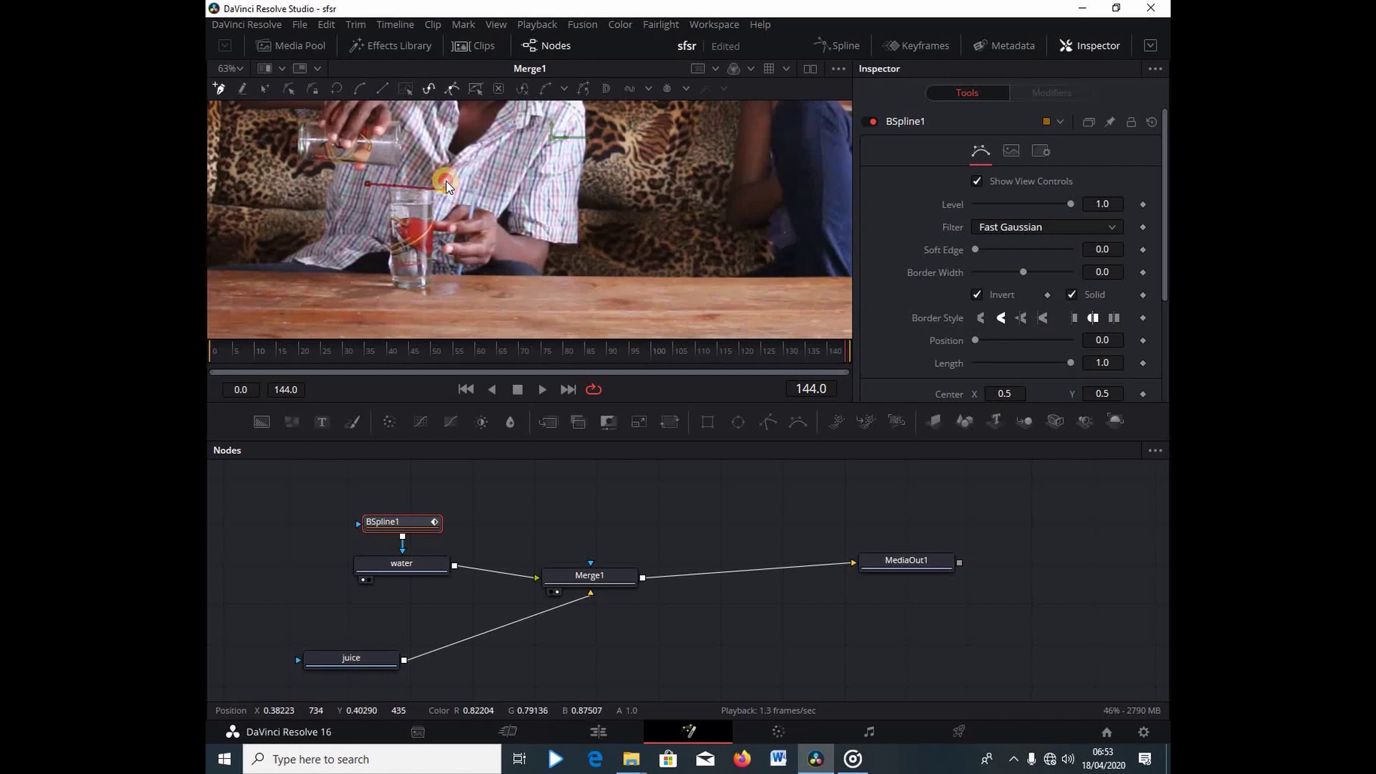
{"action": "left_click", "coordinate": [441, 293]}
{"action": "left_click", "coordinate": [383, 297]}
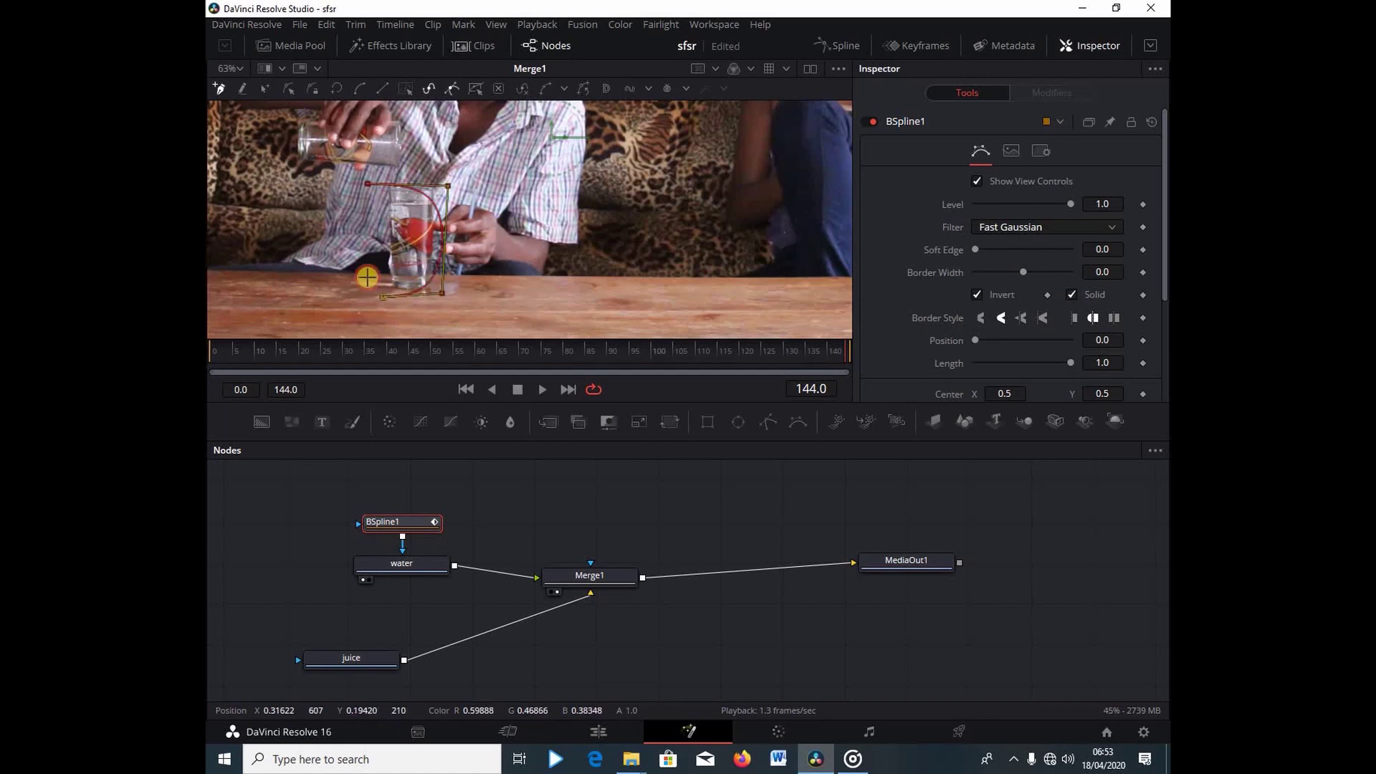
{"action": "left_click", "coordinate": [367, 185]}
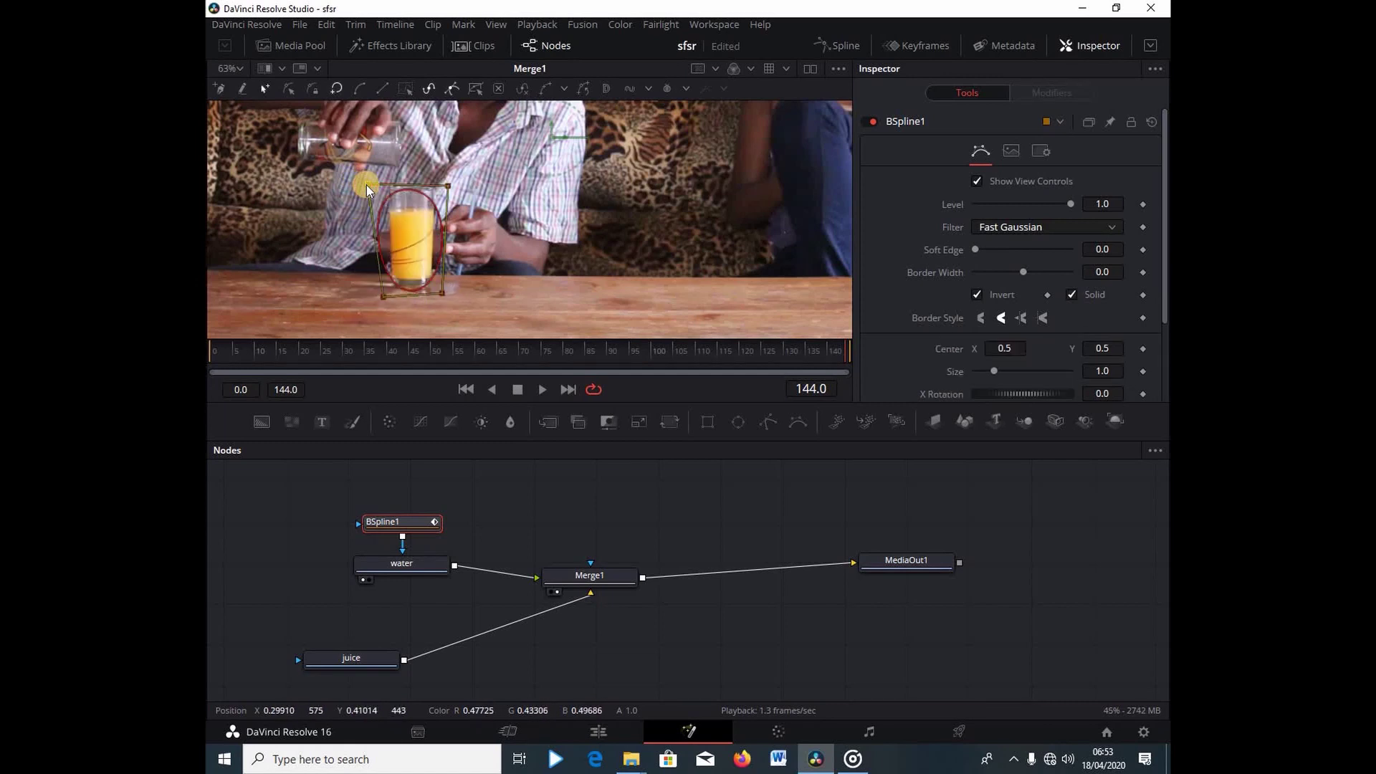
Tighten the four BSpline1 corner points around the glass at frame 144
{"action": "left_click_drag", "start_coordinate": [370, 188], "coordinate": [381, 184]}
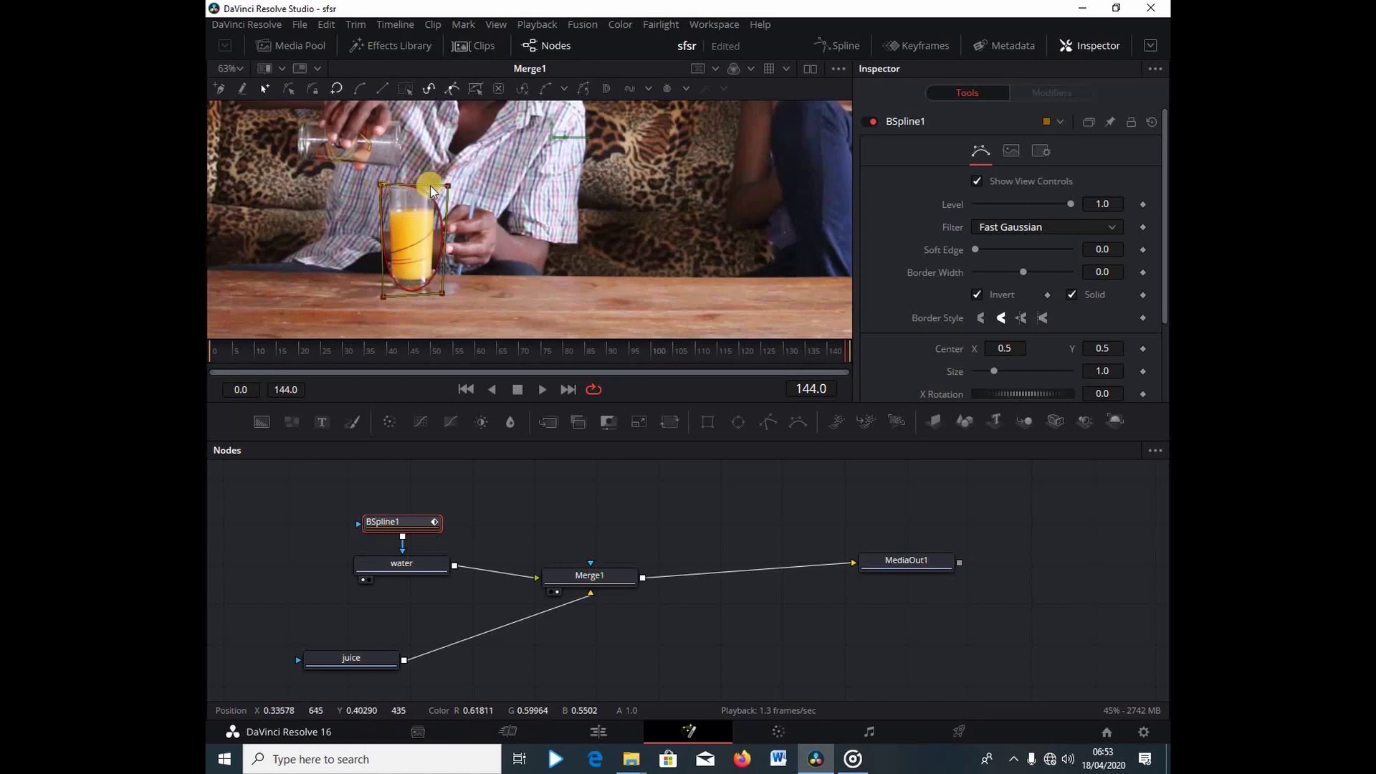
{"action": "left_click_drag", "start_coordinate": [445, 182], "coordinate": [442, 182]}
{"action": "left_click_drag", "start_coordinate": [440, 291], "coordinate": [427, 288]}
{"action": "left_click_drag", "start_coordinate": [383, 294], "coordinate": [384, 295]}
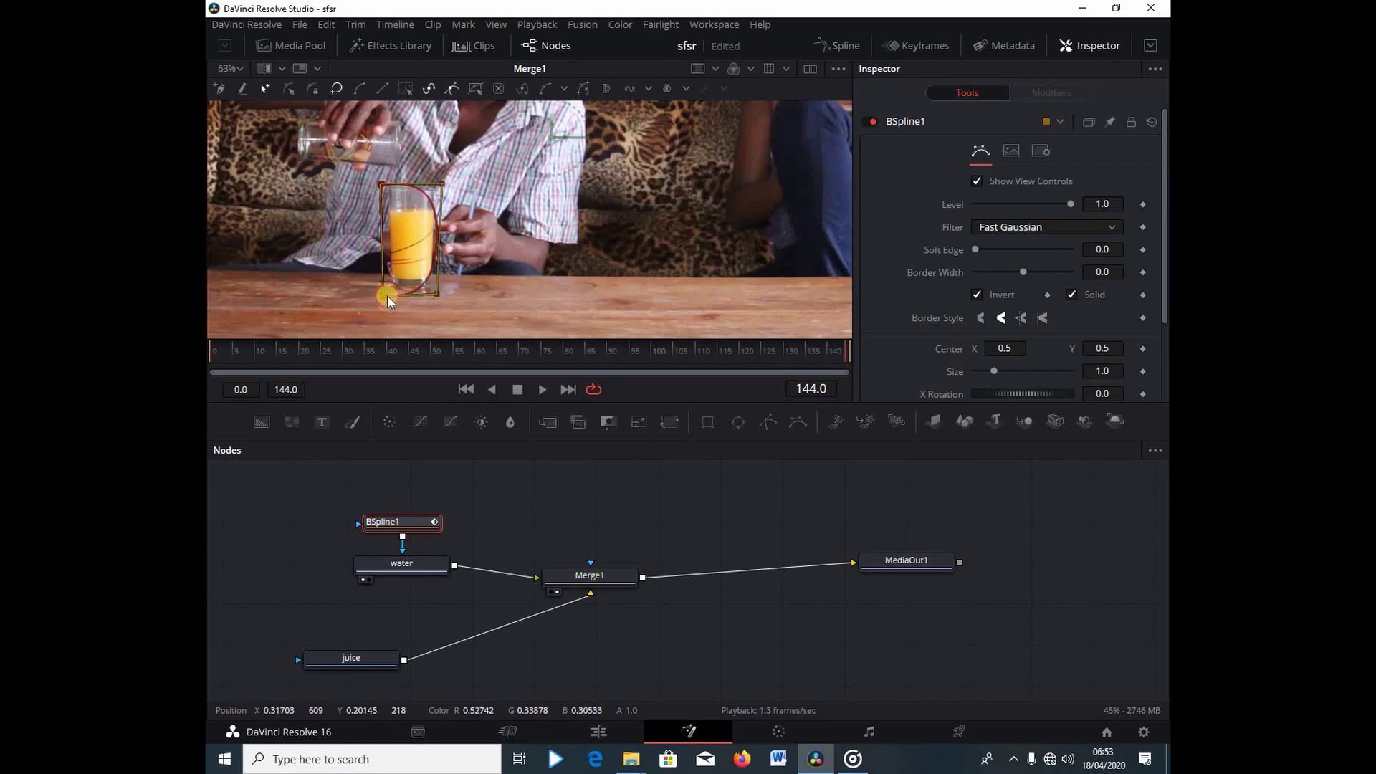
{"action": "left_click", "coordinate": [384, 184]}
{"action": "left_click_drag", "start_coordinate": [384, 185], "coordinate": [437, 187]}
{"action": "left_click", "coordinate": [440, 184]}
{"action": "left_click", "coordinate": [428, 256]}
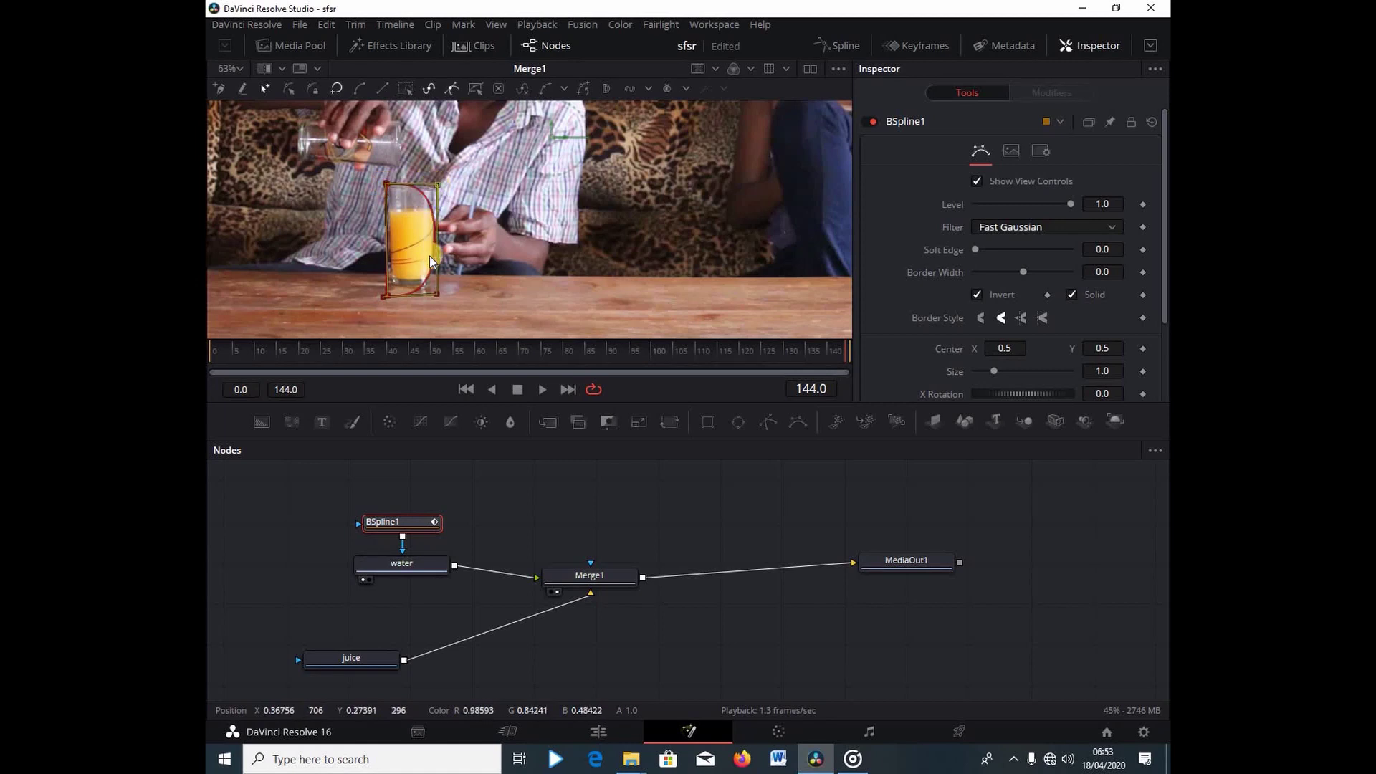
{"action": "left_click_drag", "start_coordinate": [429, 256], "coordinate": [435, 257]}
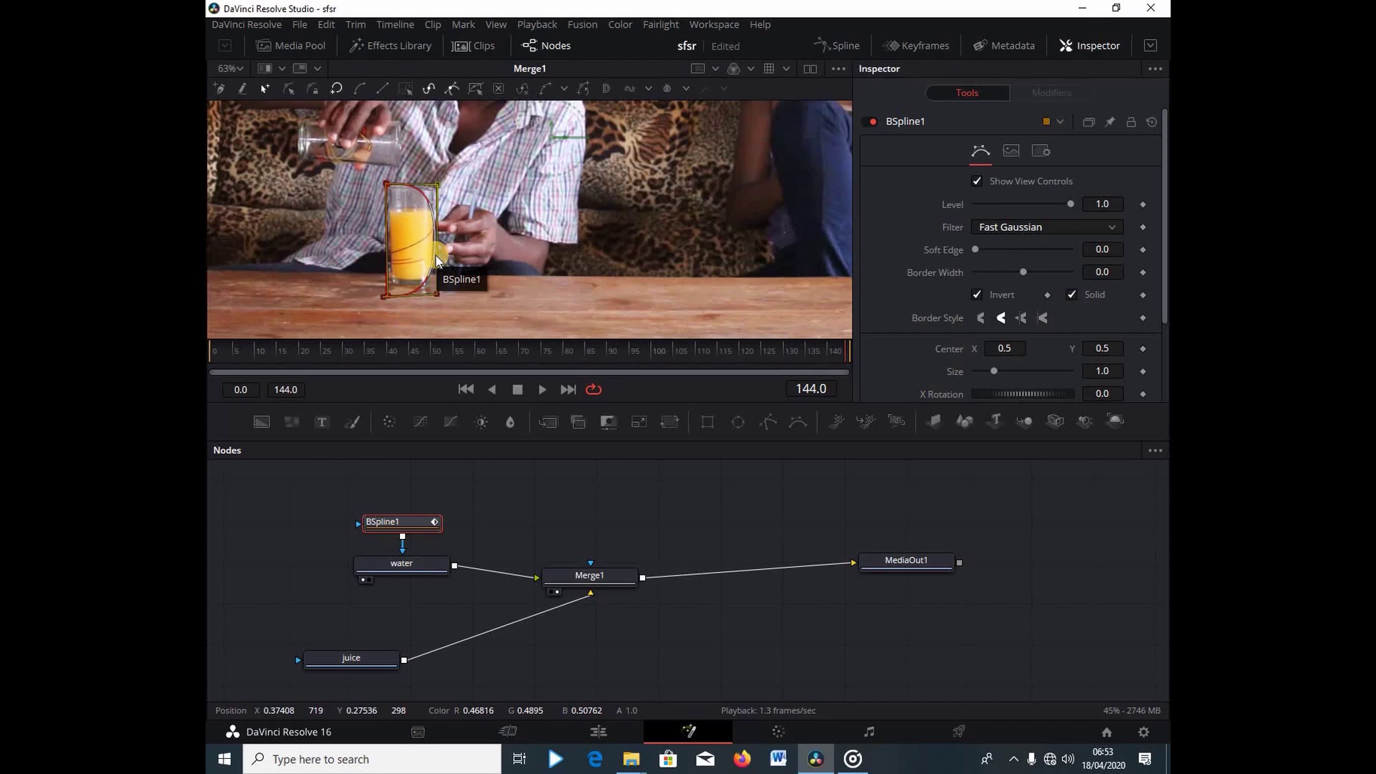
Lower the mask's two upper points to the base of the glass at frame 0
{"action": "left_click", "coordinate": [215, 362]}
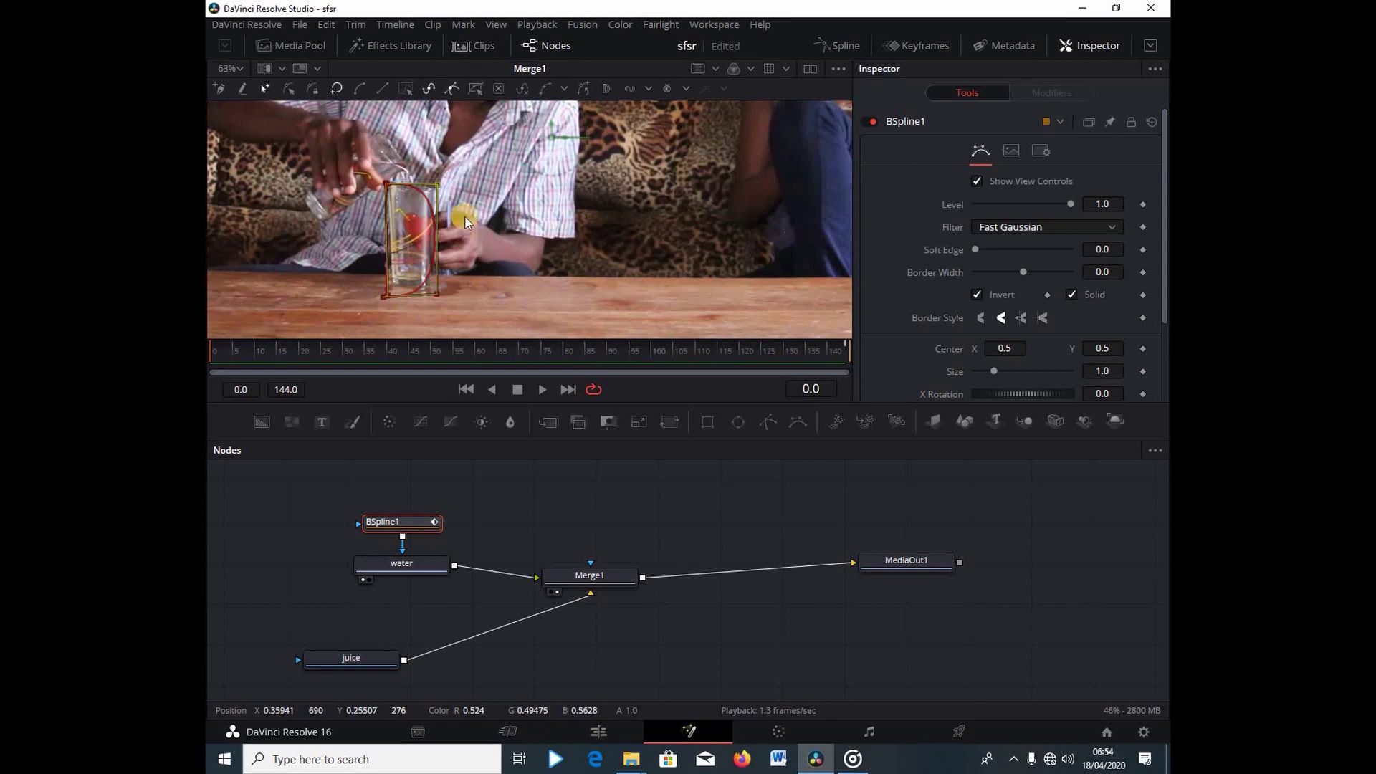
{"action": "left_click", "coordinate": [437, 188]}
{"action": "left_click_drag", "start_coordinate": [437, 188], "coordinate": [434, 280]}
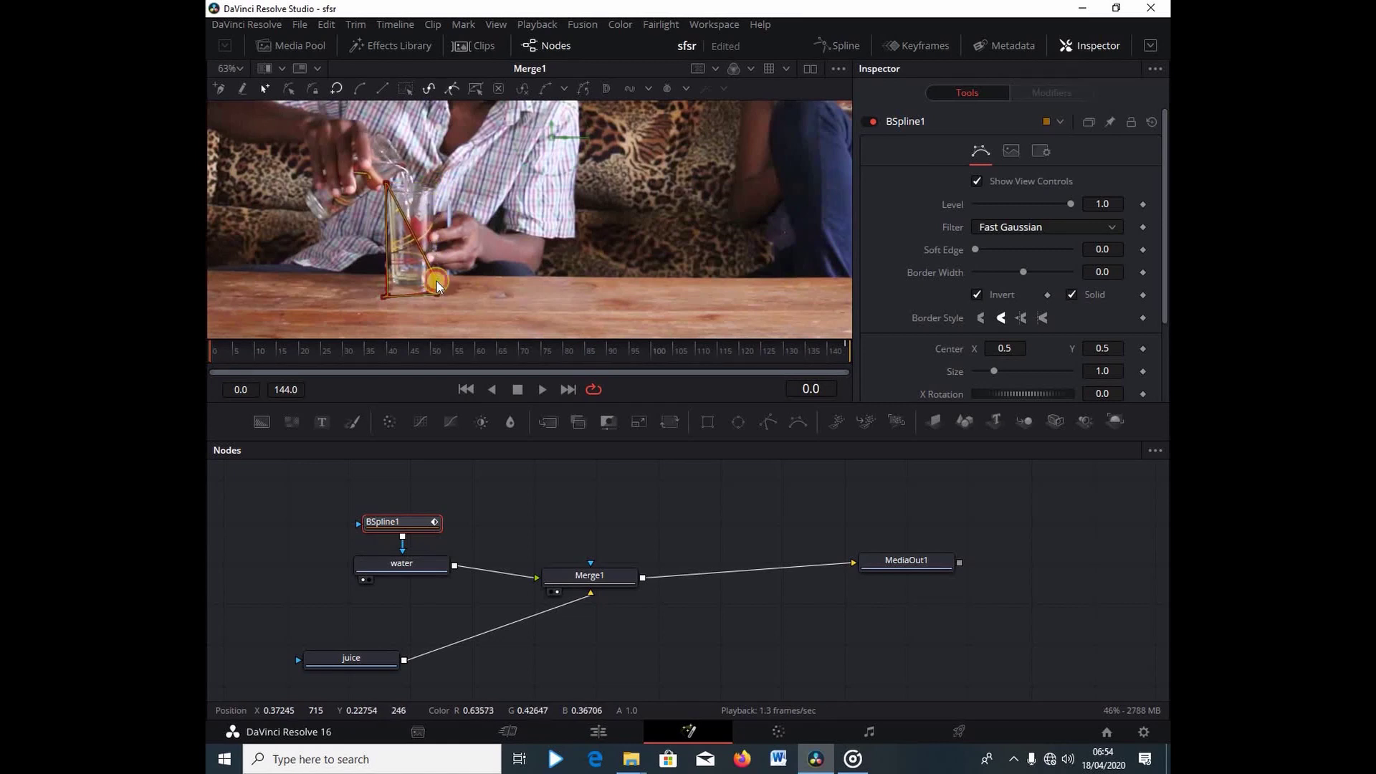
{"action": "left_click", "coordinate": [384, 187]}
{"action": "left_click_drag", "start_coordinate": [384, 188], "coordinate": [386, 272]}
{"action": "left_click", "coordinate": [436, 281]}
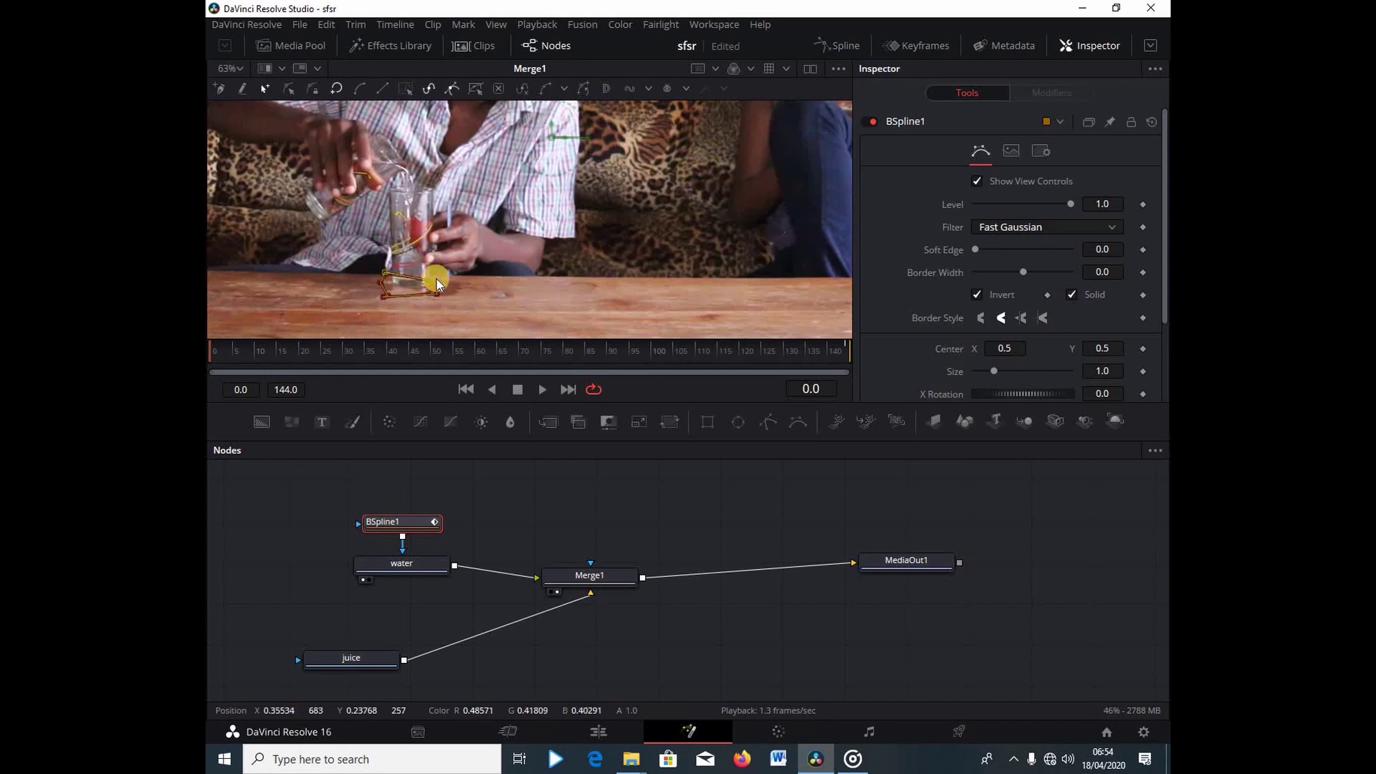
{"action": "left_click", "coordinate": [386, 272]}
{"action": "left_click_drag", "start_coordinate": [387, 274], "coordinate": [388, 283]}
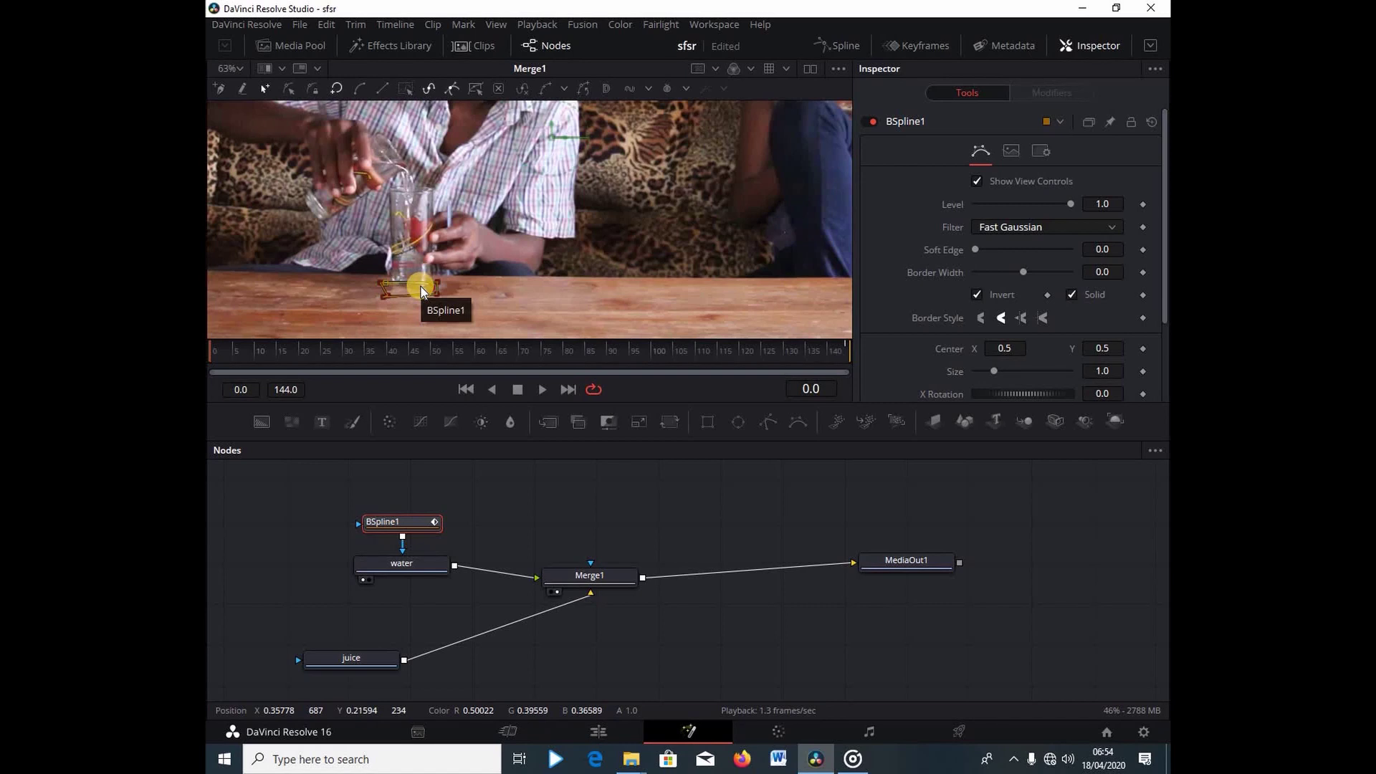
Advance to frame 34 and widen the mask's outer corners around the lower part of the glass
{"action": "key", "text": "space"}
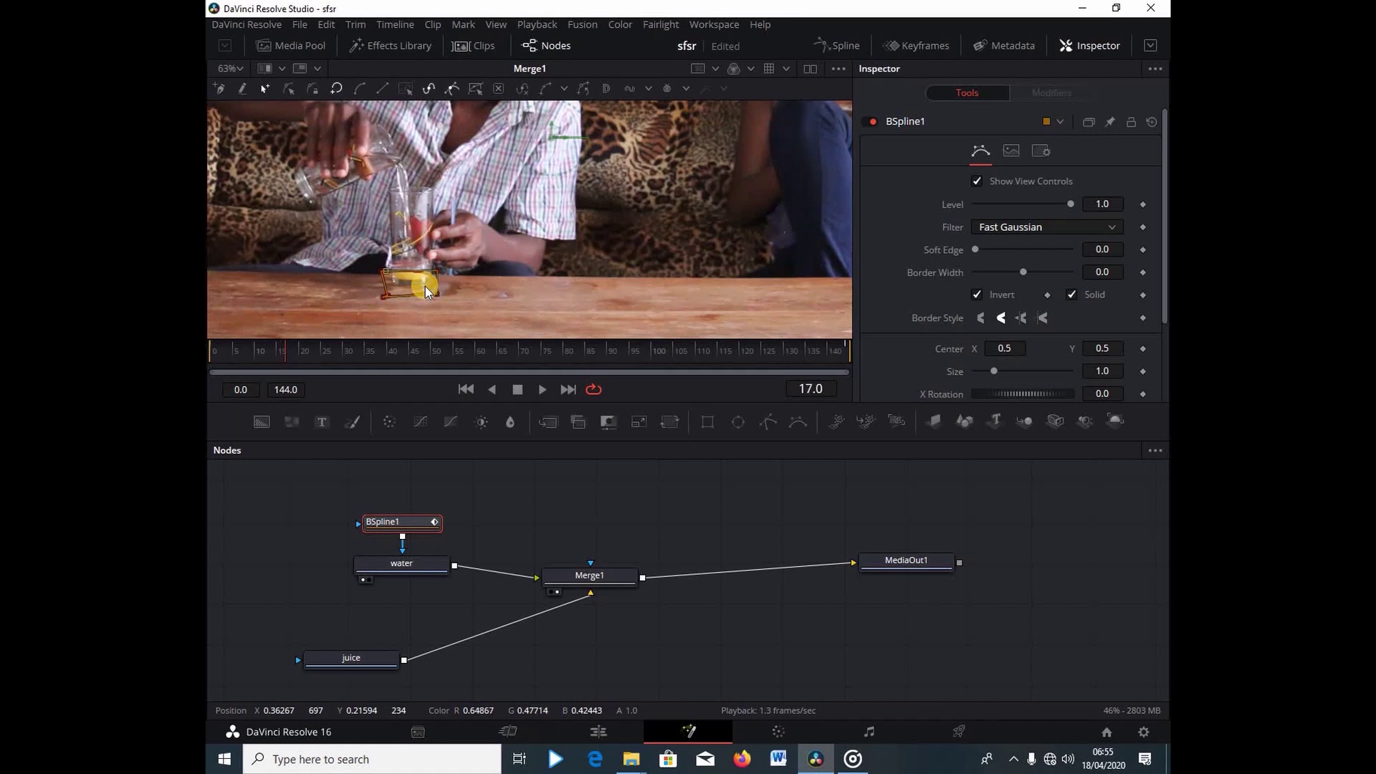
{"action": "left_click", "coordinate": [439, 272]}
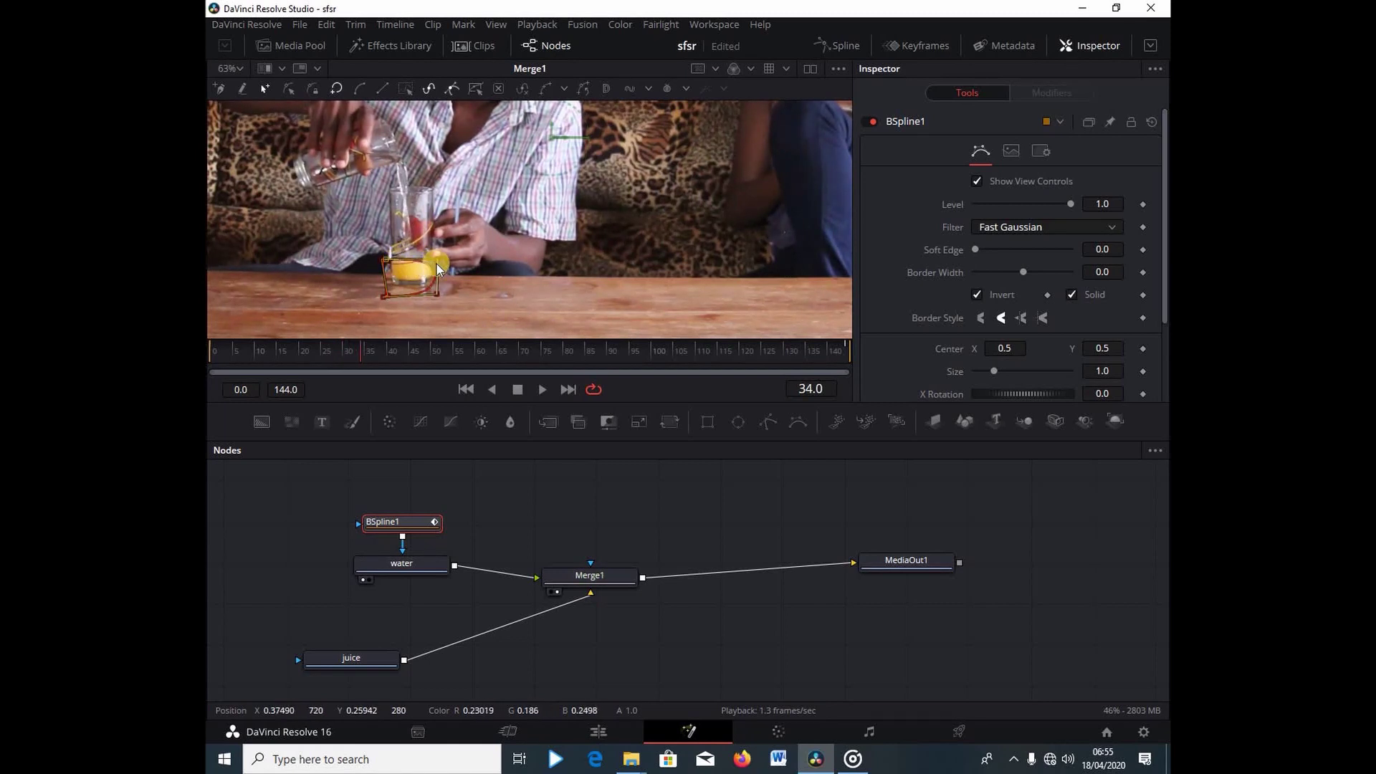
{"action": "left_click_drag", "start_coordinate": [437, 261], "coordinate": [453, 258]}
{"action": "scroll", "coordinate": [375, 281], "scroll_direction": "up", "scroll_amount": 4}
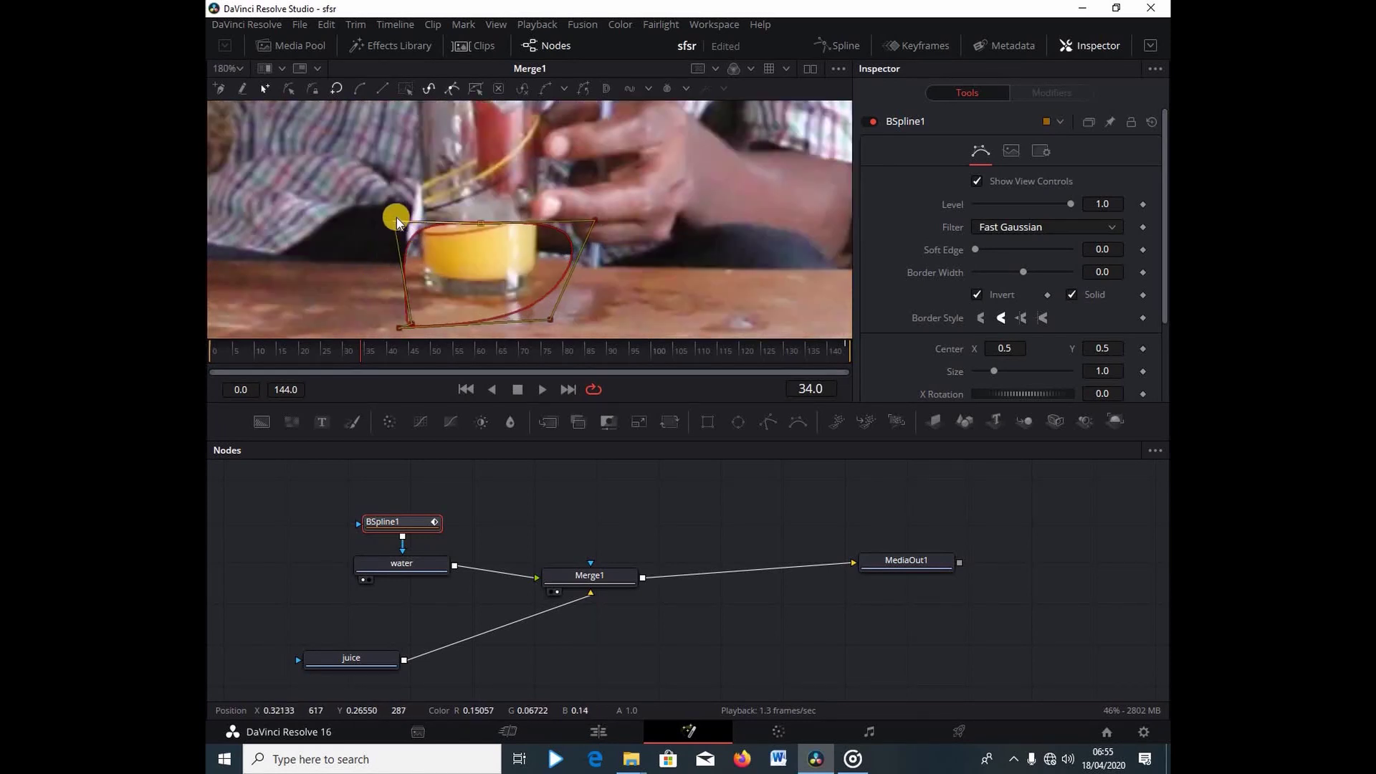
{"action": "left_click_drag", "start_coordinate": [391, 221], "coordinate": [592, 196]}
{"action": "left_click_drag", "start_coordinate": [550, 319], "coordinate": [569, 316]}
Shape the mask's upper edge points to follow the liquid surface at frame 34
{"action": "left_click", "coordinate": [516, 212]}
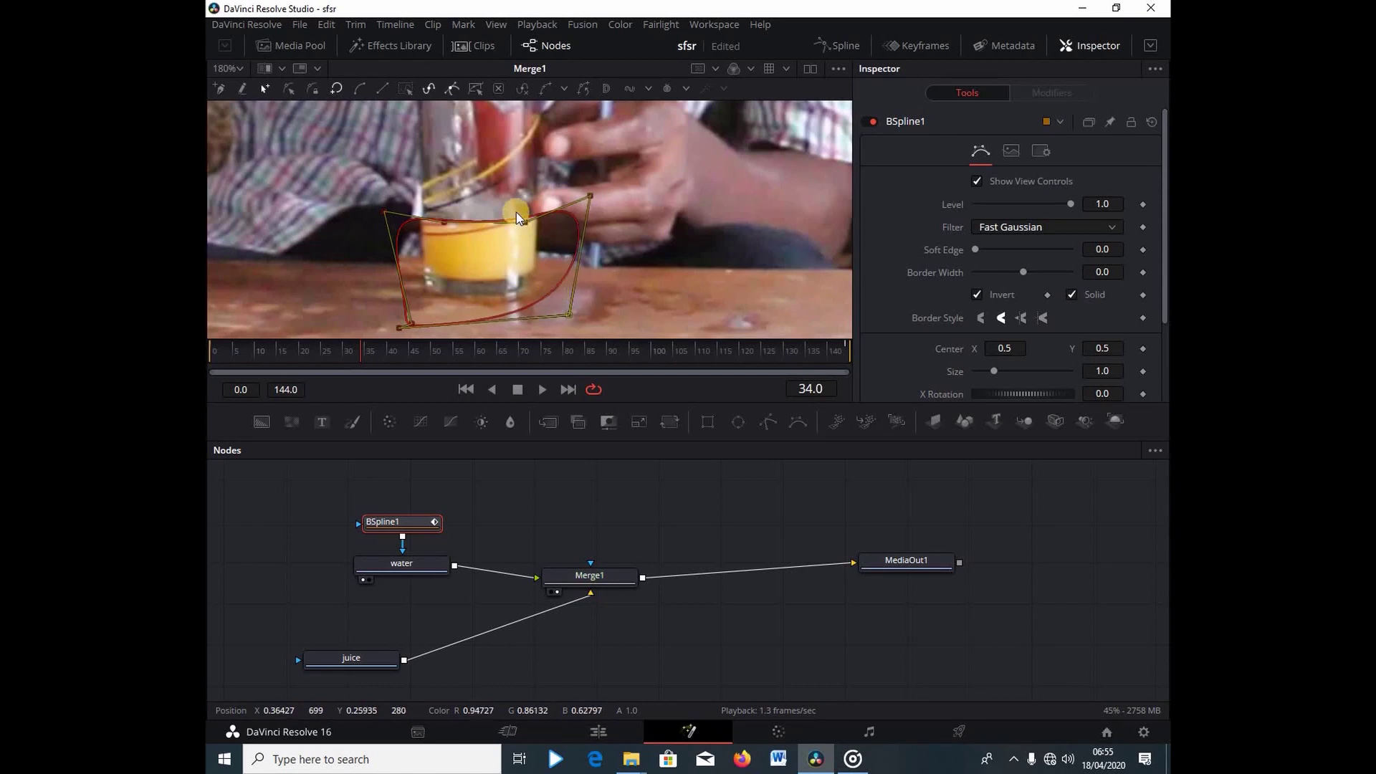
{"action": "left_click_drag", "start_coordinate": [528, 225], "coordinate": [527, 223]}
{"action": "left_click", "coordinate": [434, 224]}
{"action": "left_click_drag", "start_coordinate": [442, 221], "coordinate": [385, 194]}
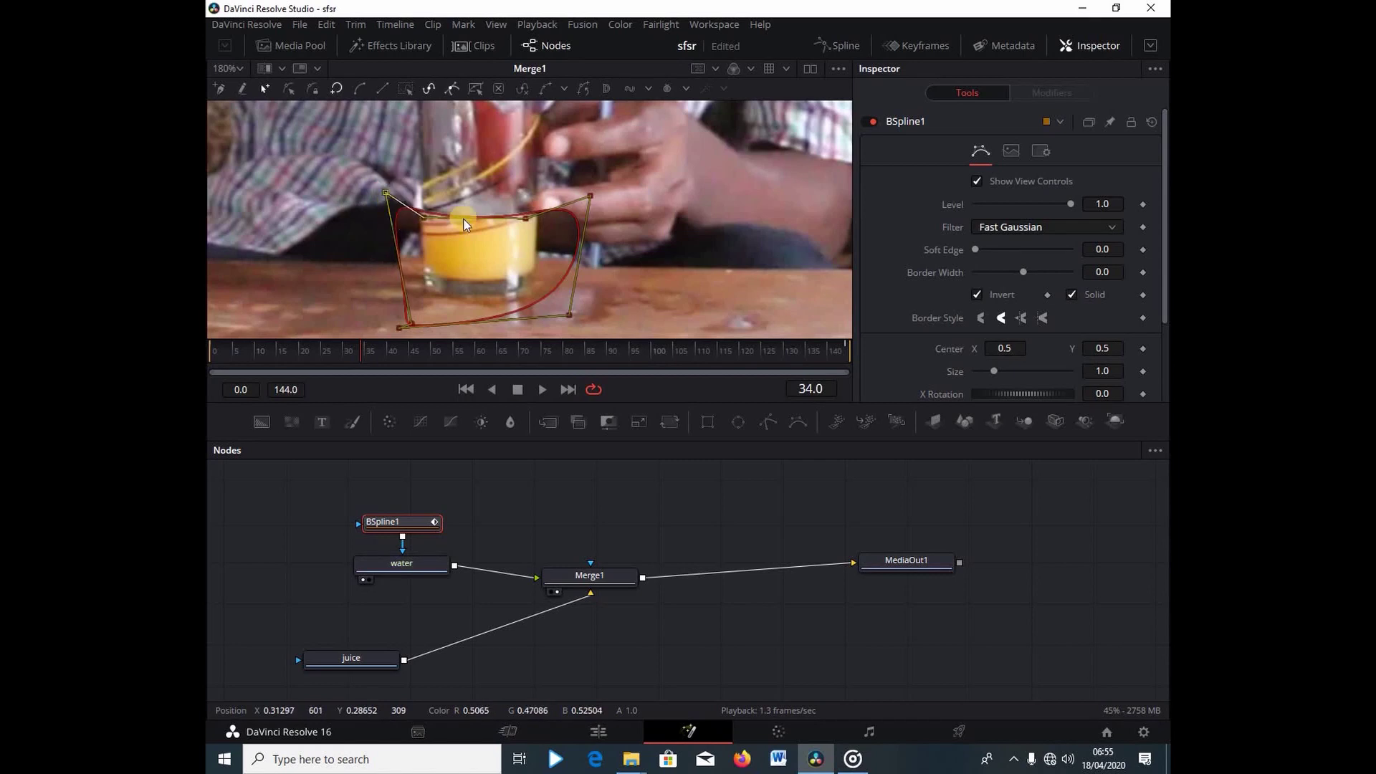
{"action": "left_click_drag", "start_coordinate": [528, 222], "coordinate": [521, 218]}
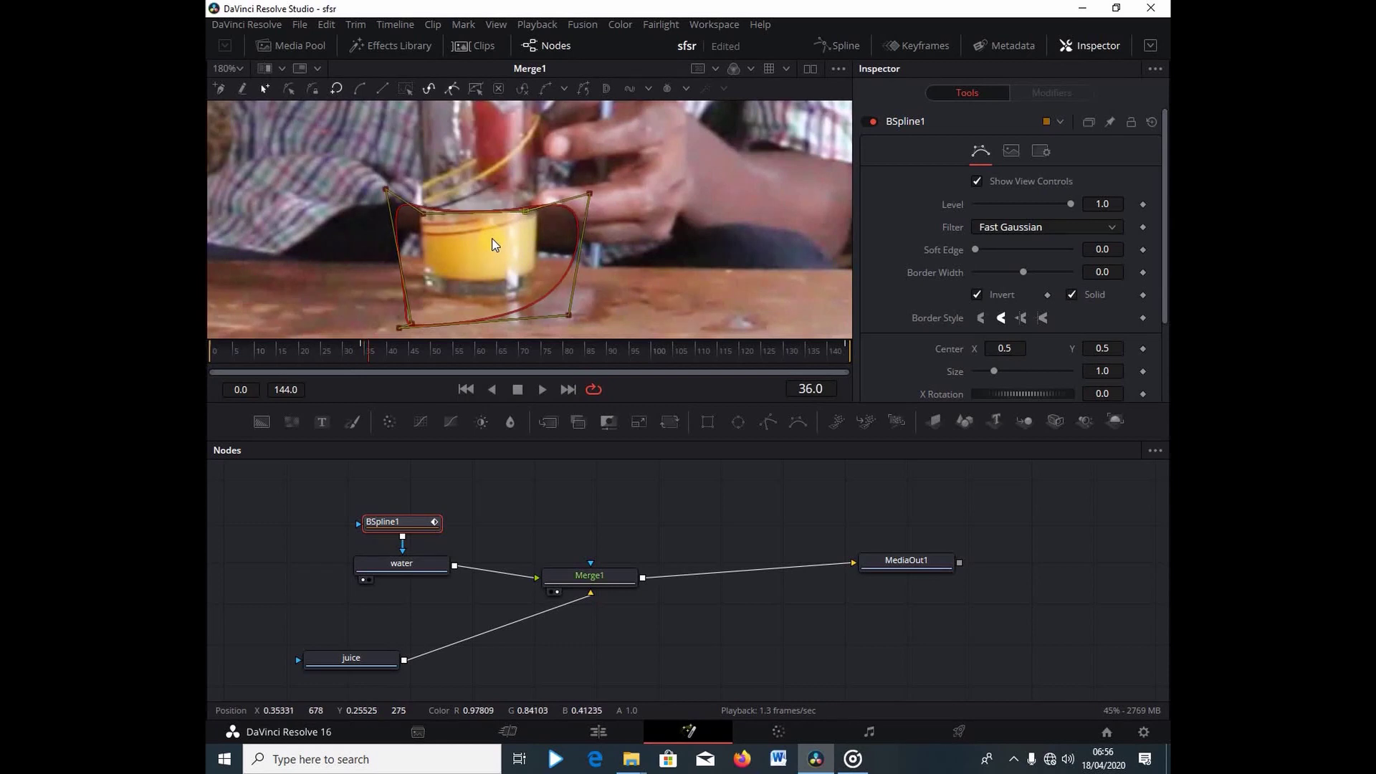
Adjust the mask's upper edge points to the liquid level at frames 37 and 44
{"action": "left_click", "coordinate": [423, 219]}
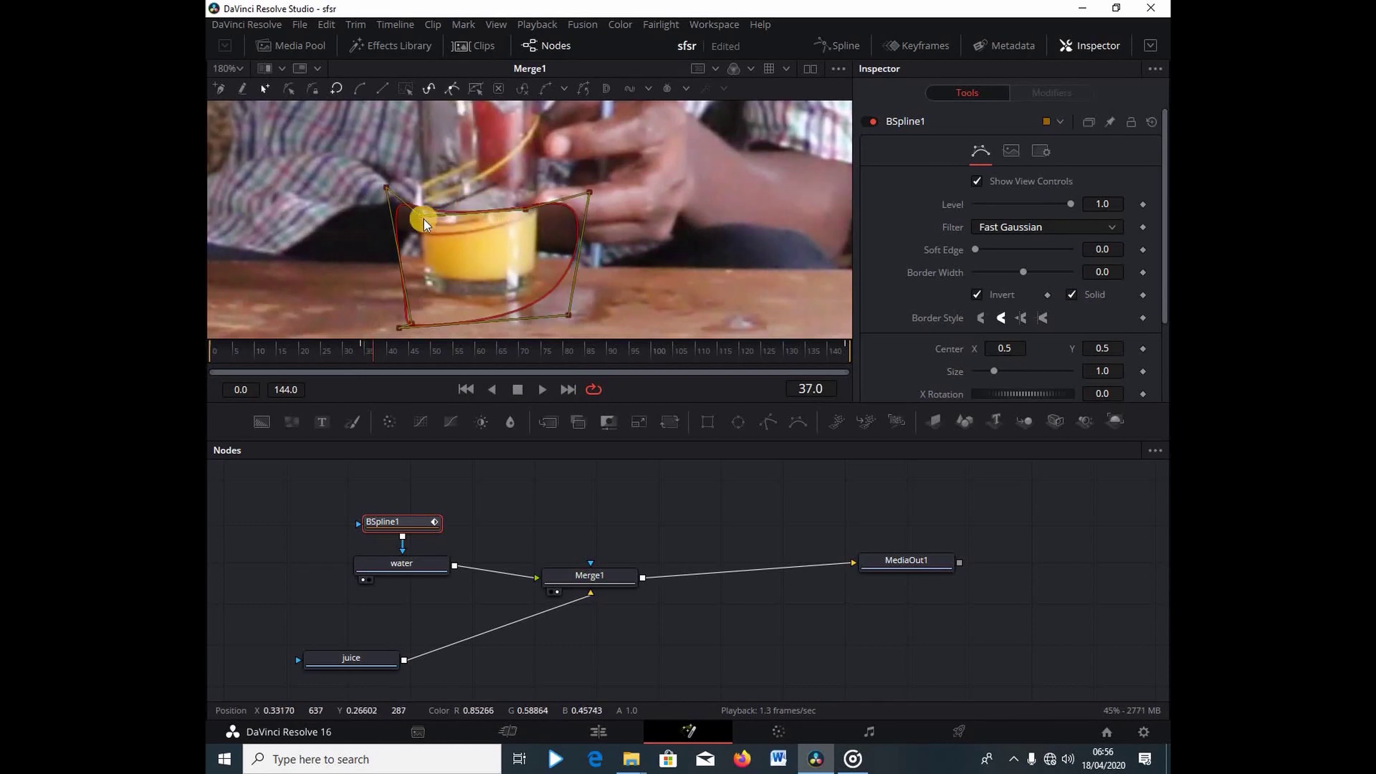
{"action": "left_click_drag", "start_coordinate": [423, 218], "coordinate": [423, 221]}
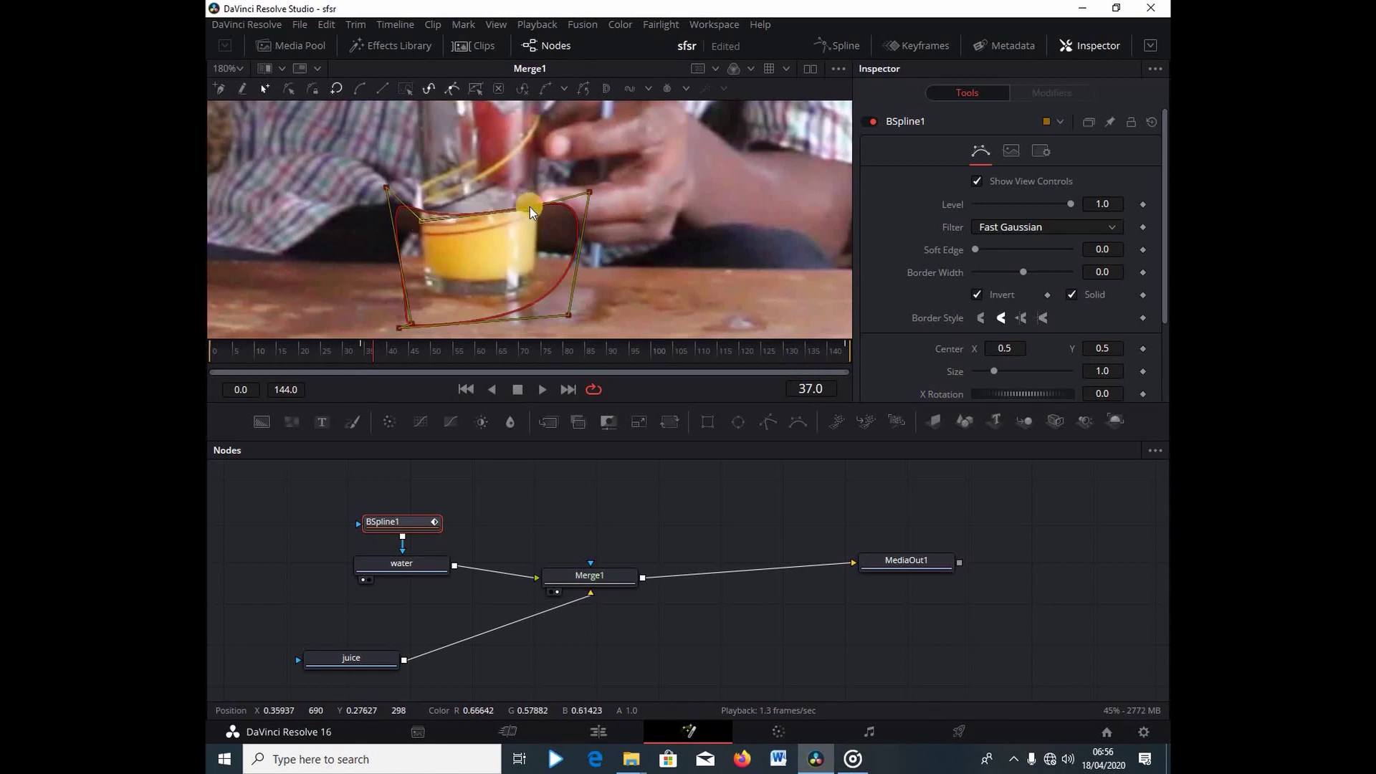
{"action": "left_click_drag", "start_coordinate": [526, 209], "coordinate": [526, 213]}
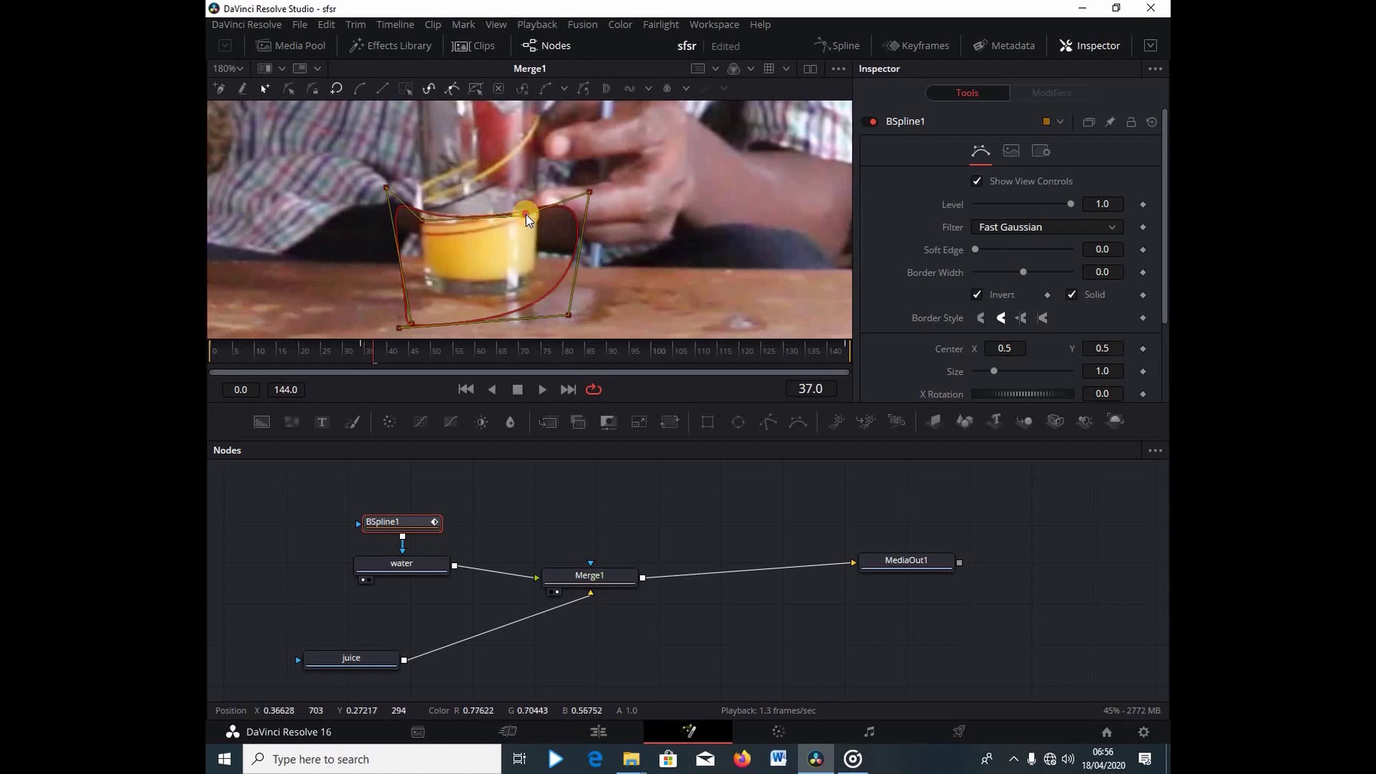
{"action": "left_click", "coordinate": [424, 222]}
{"action": "mouse_move", "coordinate": [424, 222]}
{"action": "left_mouse_down"}
{"action": "mouse_move", "coordinate": [436, 208]}
{"action": "mouse_move", "coordinate": [423, 212]}
{"action": "left_mouse_up"}
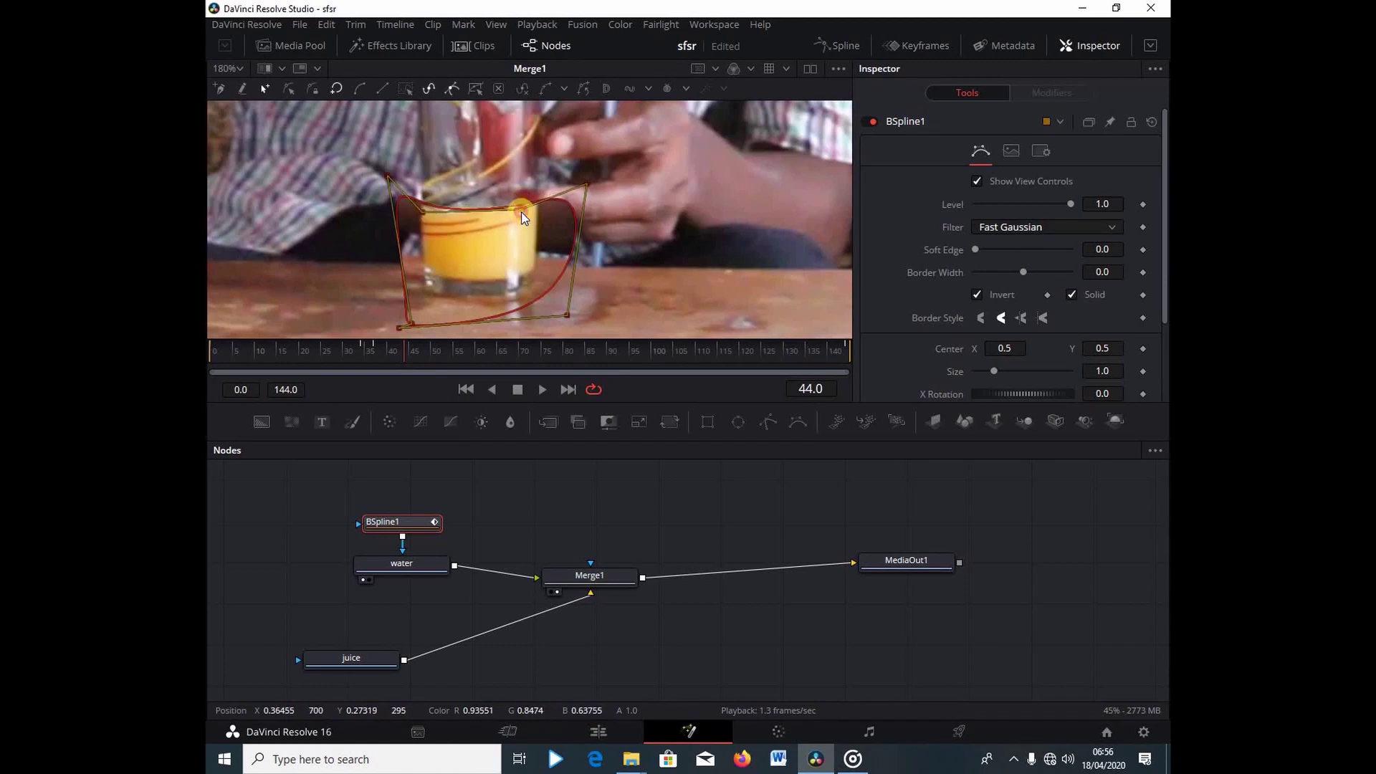
{"action": "left_click", "coordinate": [426, 212]}
{"action": "left_click_drag", "start_coordinate": [427, 212], "coordinate": [438, 209]}
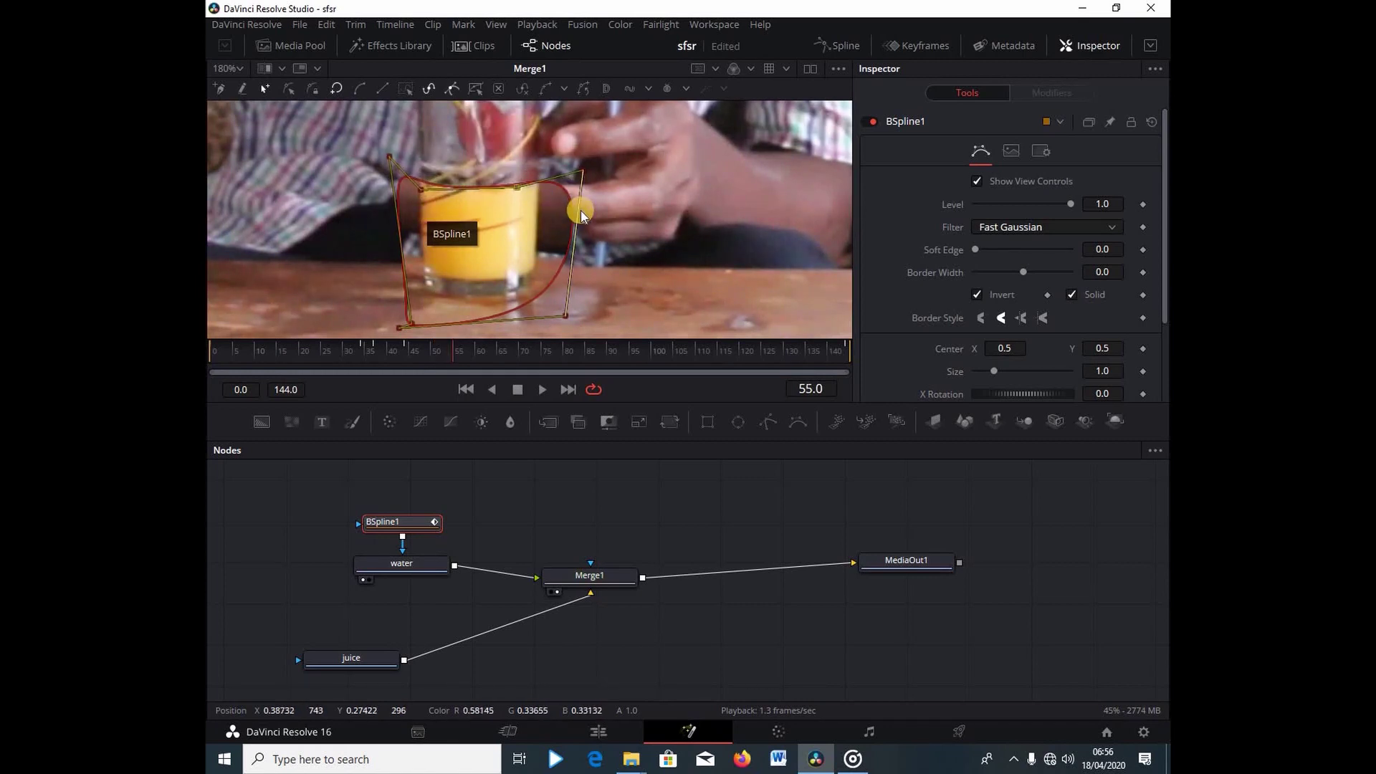
Reposition the mask's upper corner on the hand side of the glass at frame 77 and again near frame 95
{"action": "scroll", "coordinate": [581, 209], "scroll_direction": "down", "scroll_amount": 2}
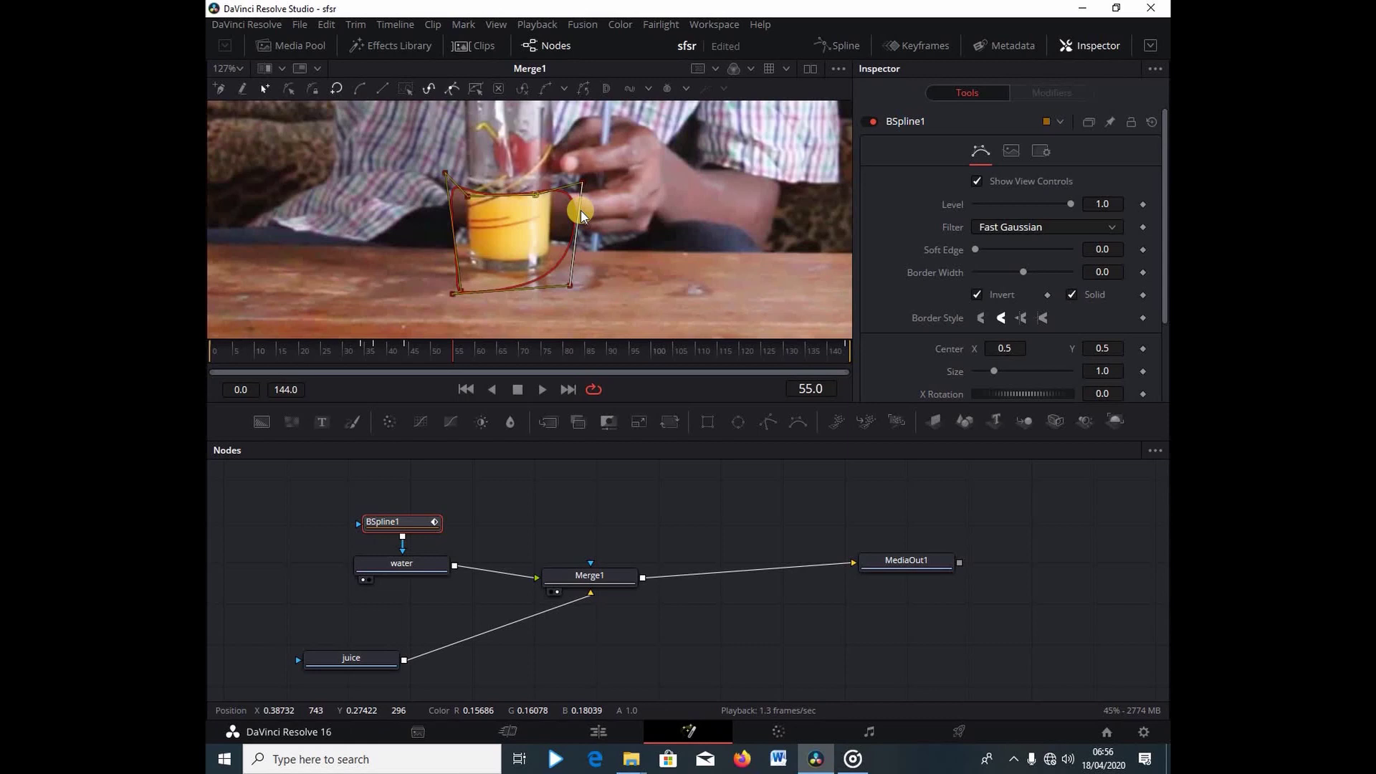
{"action": "scroll", "coordinate": [594, 209], "scroll_direction": "up", "scroll_amount": 1}
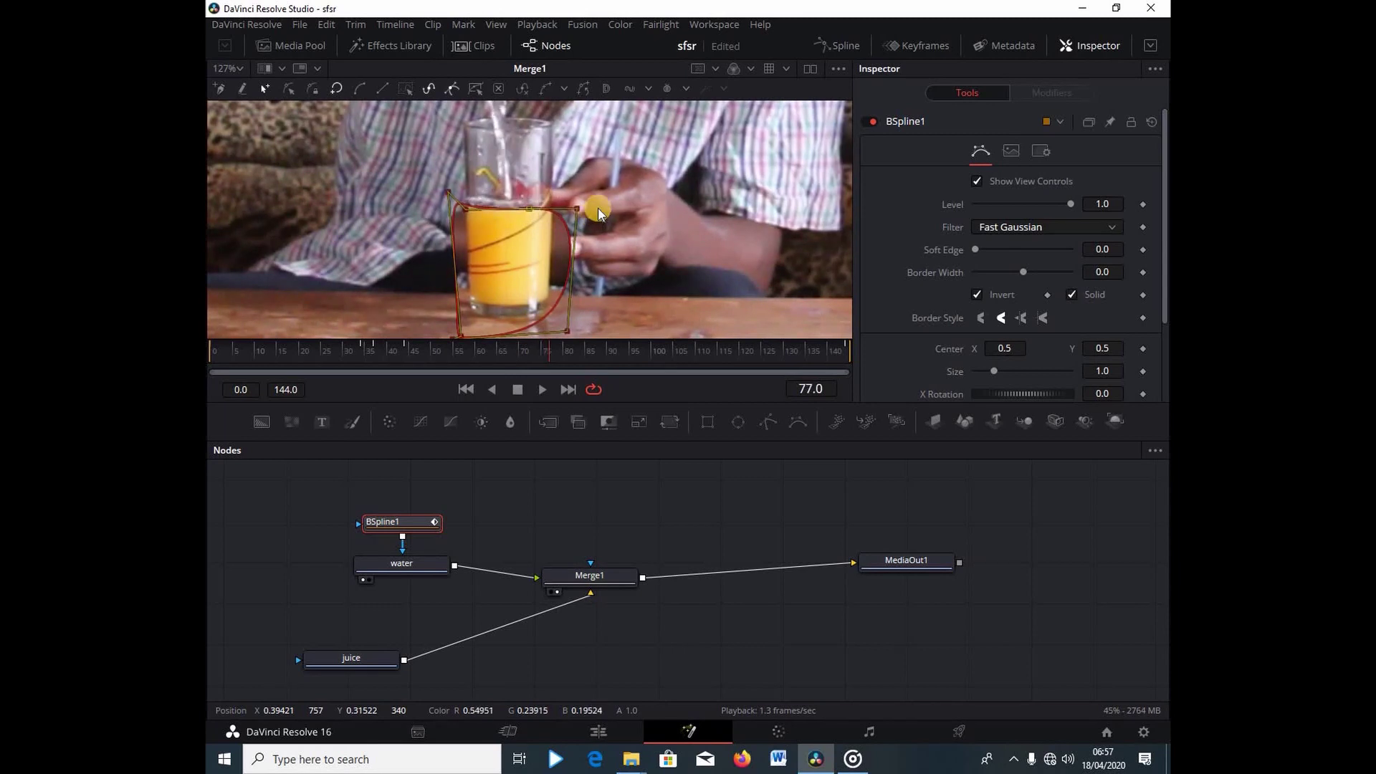
{"action": "left_click_drag", "start_coordinate": [578, 209], "coordinate": [587, 192]}
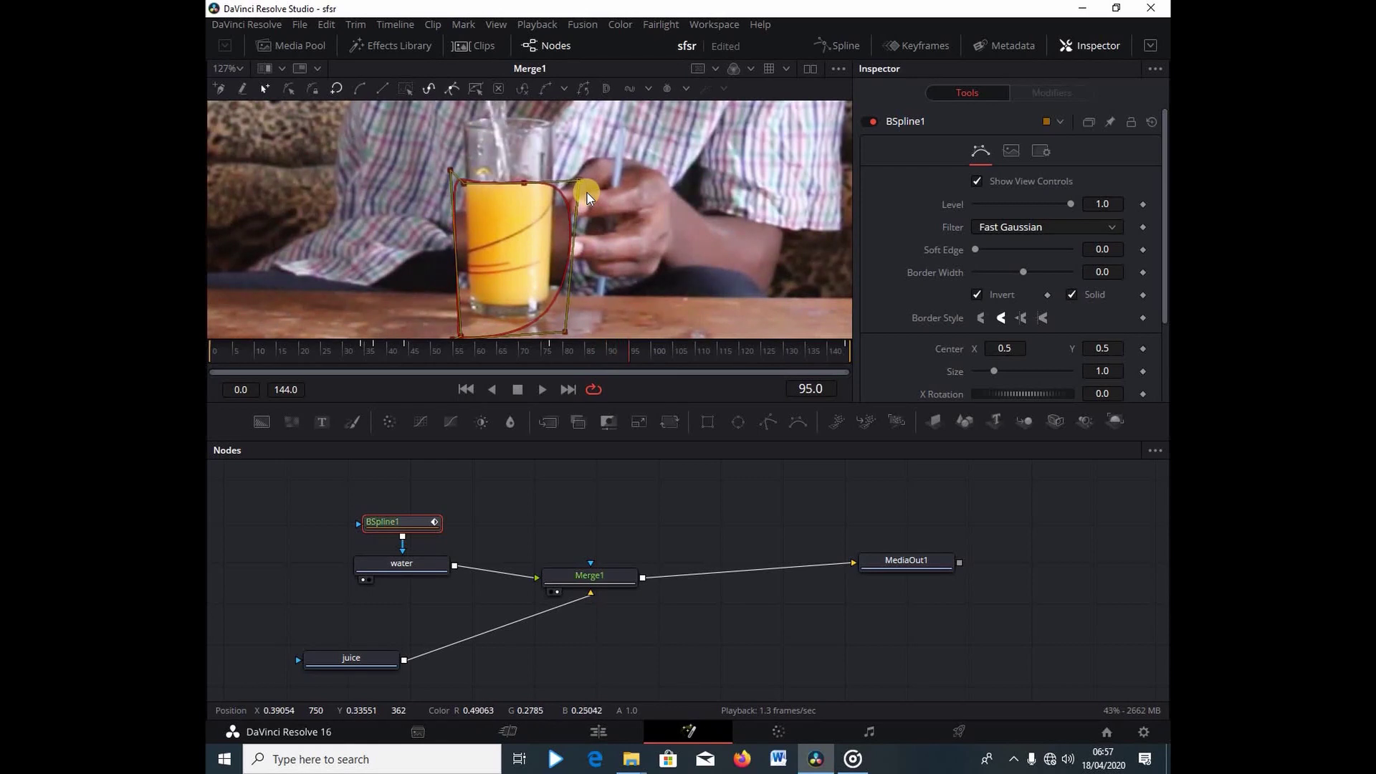
{"action": "left_click_drag", "start_coordinate": [579, 183], "coordinate": [581, 168]}
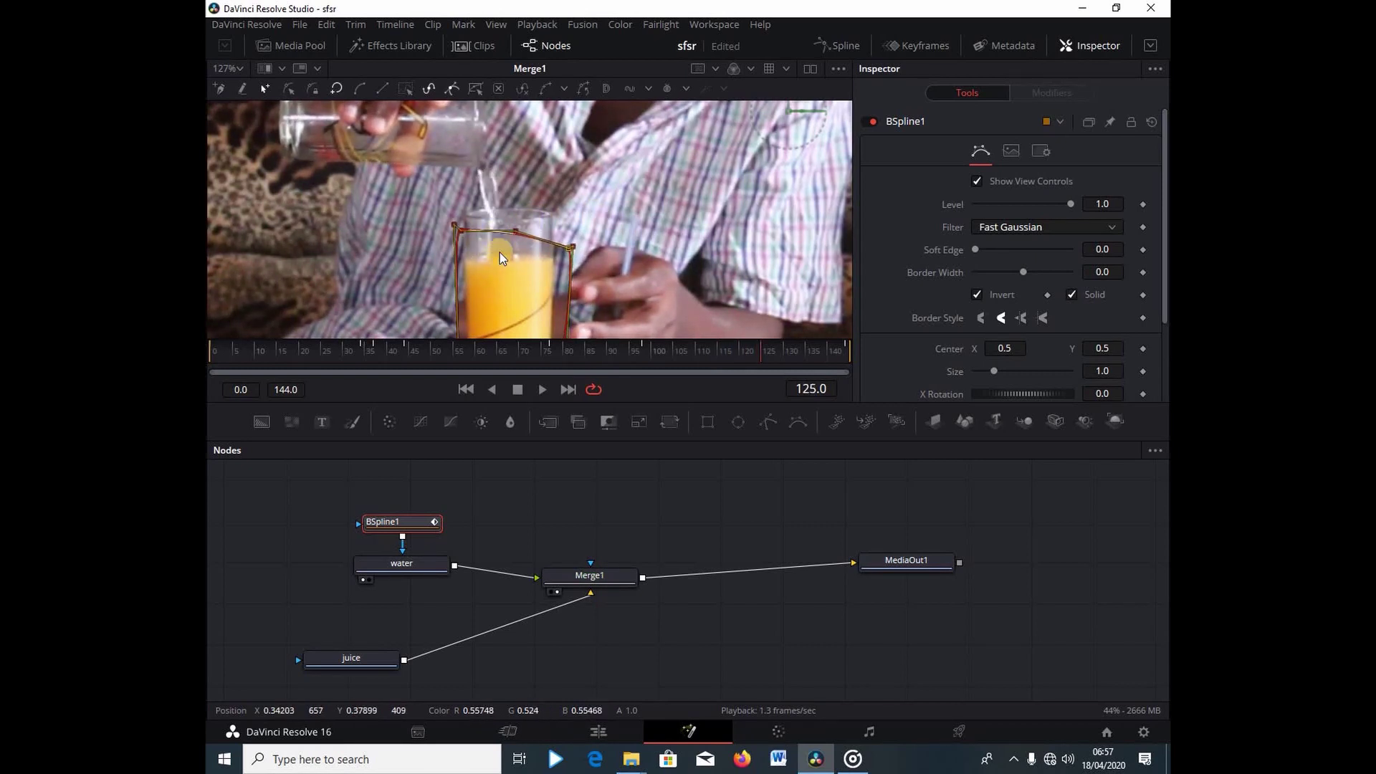
Go back frame by frame from frame 125 to frame 110 and adjust the mask's upper edge to the juice level
{"action": "key", "text": "Left"}
{"action": "key", "text": "Left"}
{"action": "key", "text": "Left"}
{"action": "key", "text": "Left"}
{"action": "key", "text": "Left"}
{"action": "key", "text": "Left"}
{"action": "key", "text": "Left"}
{"action": "key", "text": "Left"}
{"action": "key", "text": "Left"}
{"action": "key", "text": "Left"}
{"action": "key", "text": "Left"}
{"action": "key", "text": "Left"}
{"action": "key", "text": "Left"}
{"action": "key", "text": "Left"}
{"action": "key", "text": "Left"}
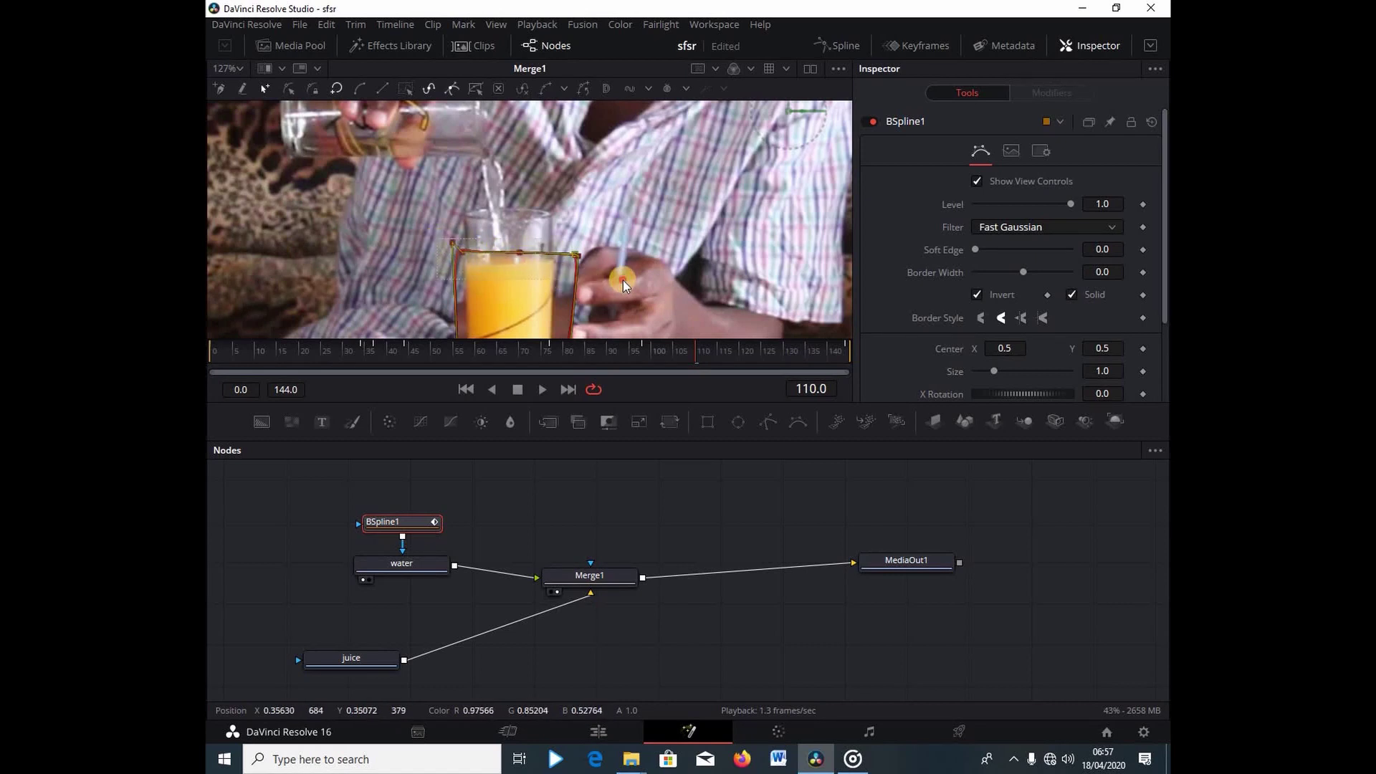
{"action": "left_click", "coordinate": [592, 271]}
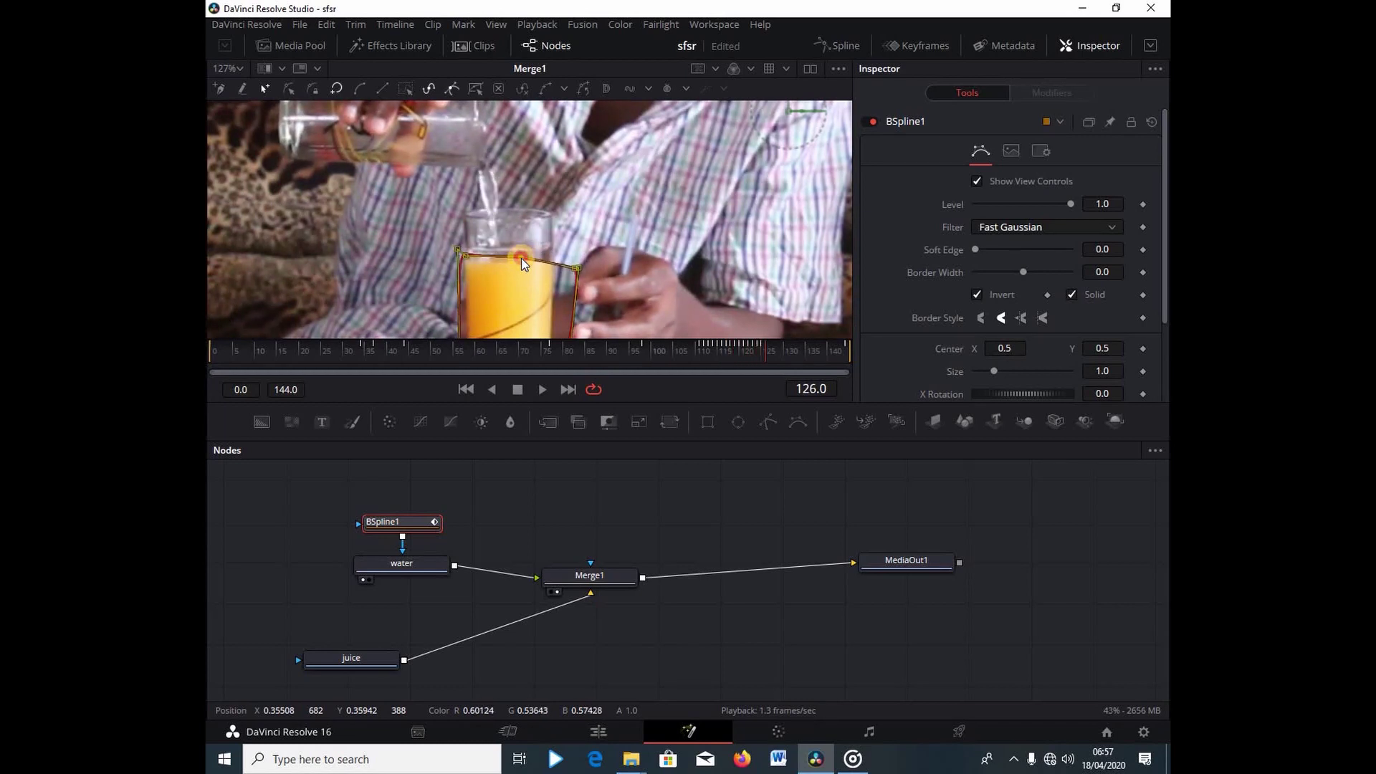
Refit the mask's upper corners and edge to the juice surface between frames 126 and 129
{"action": "left_click_drag", "start_coordinate": [577, 264], "coordinate": [576, 255]}
{"action": "left_click_drag", "start_coordinate": [453, 235], "coordinate": [490, 251]}
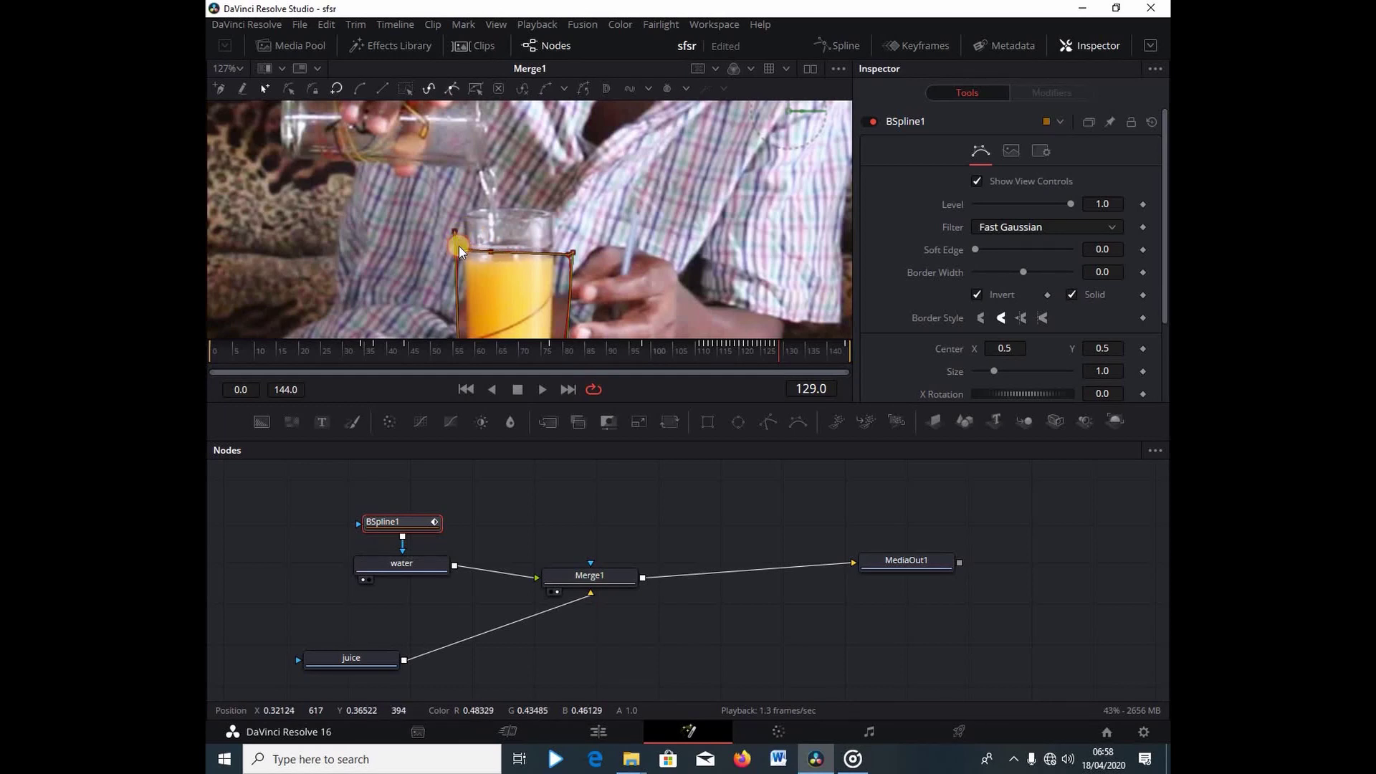
{"action": "left_click_drag", "start_coordinate": [454, 233], "coordinate": [488, 255]}
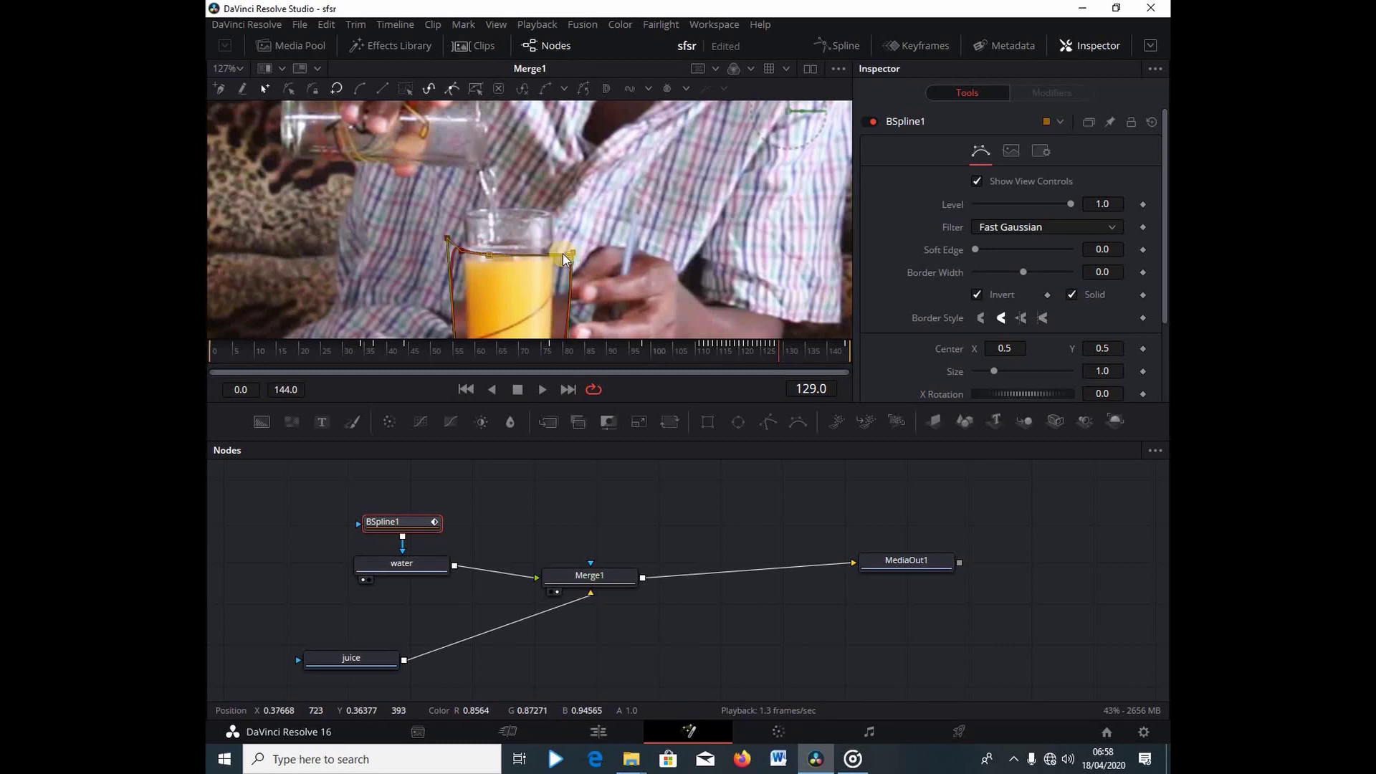
{"action": "left_click_drag", "start_coordinate": [567, 255], "coordinate": [577, 250]}
{"action": "key", "text": "Left"}
{"action": "mouse_move", "coordinate": [575, 271]}
{"action": "left_mouse_down"}
{"action": "mouse_move", "coordinate": [581, 238]}
{"action": "mouse_move", "coordinate": [585, 260]}
{"action": "left_mouse_up"}
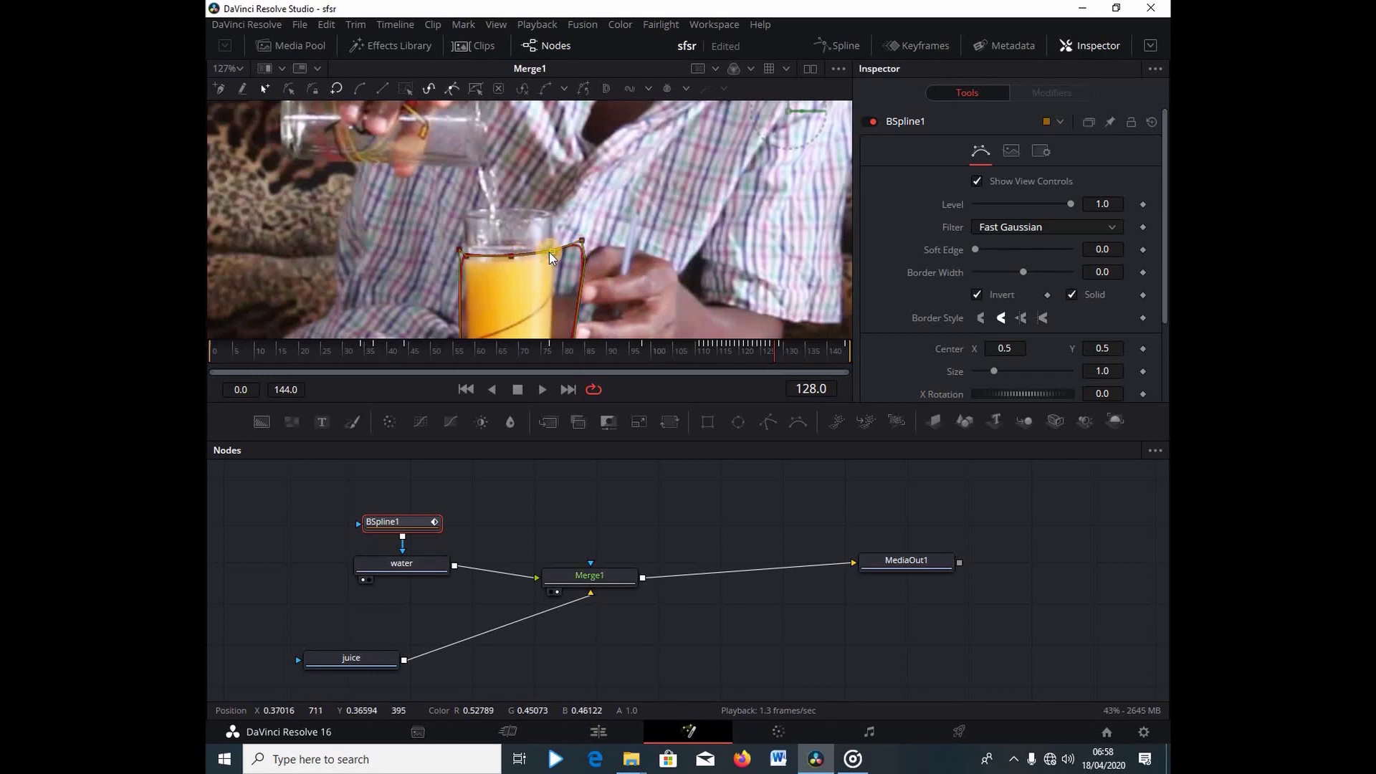
Raise the mask's upper corners and edge points to the juice surface at frames 127 and 126
{"action": "key", "text": "Left"}
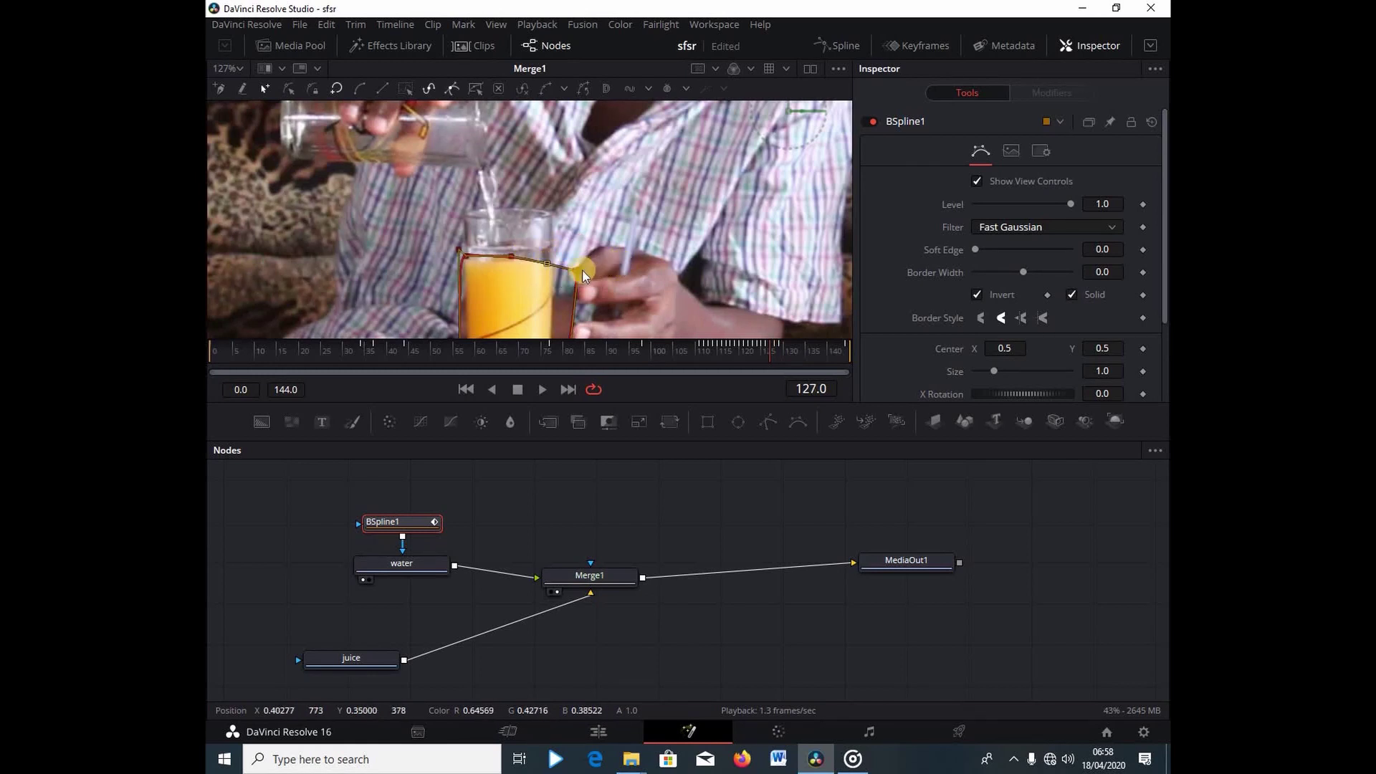
{"action": "left_click_drag", "start_coordinate": [575, 273], "coordinate": [582, 231]}
{"action": "left_click", "coordinate": [549, 260]}
{"action": "key", "text": "Left"}
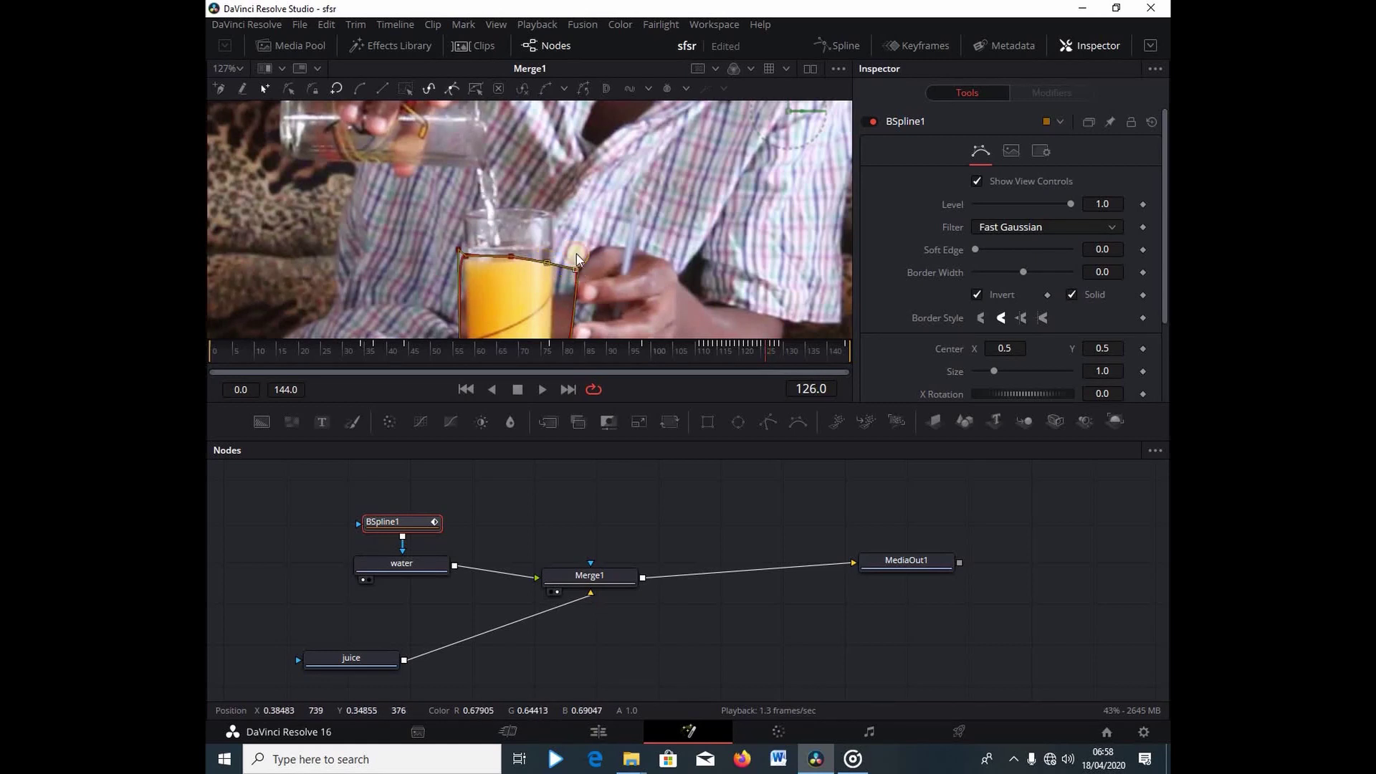
{"action": "left_click", "coordinate": [549, 257]}
{"action": "left_click_drag", "start_coordinate": [551, 263], "coordinate": [553, 256]}
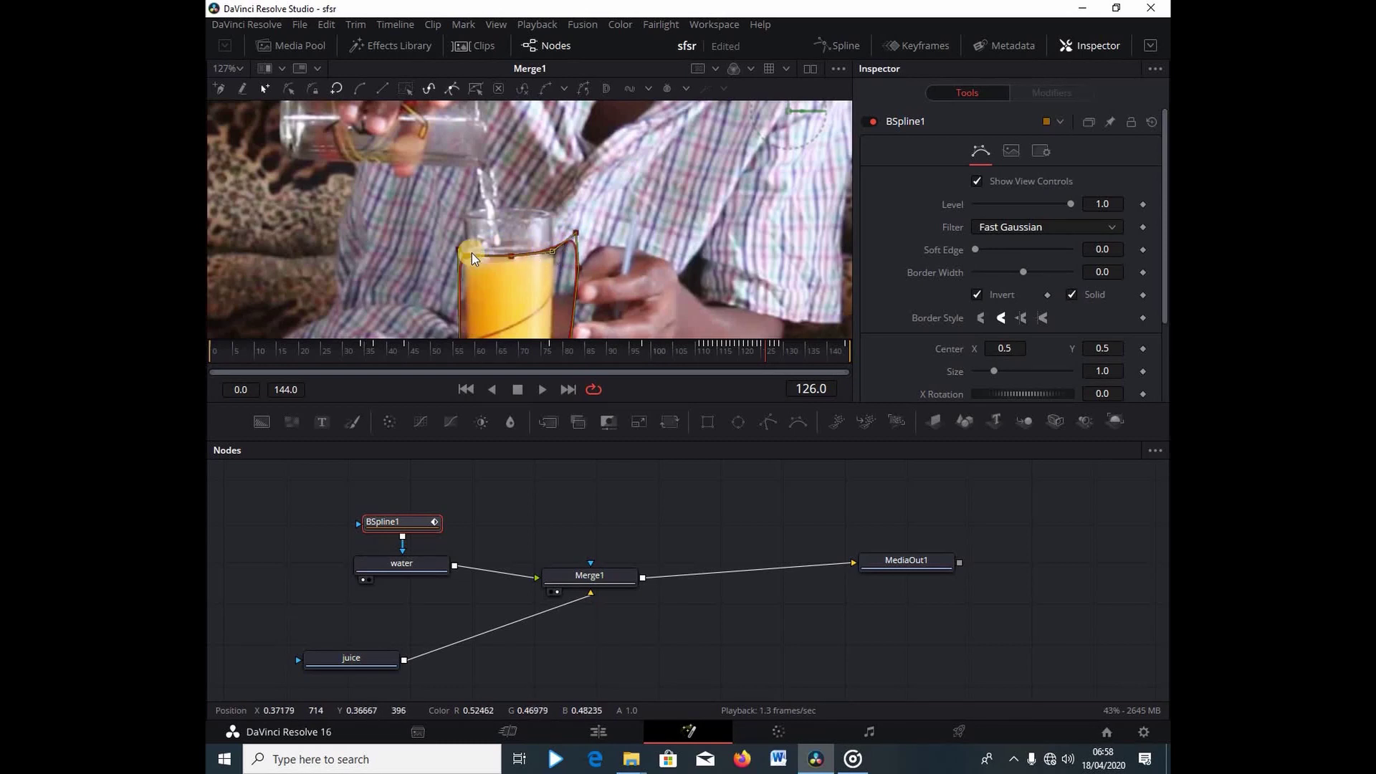
{"action": "left_click_drag", "start_coordinate": [458, 249], "coordinate": [456, 238]}
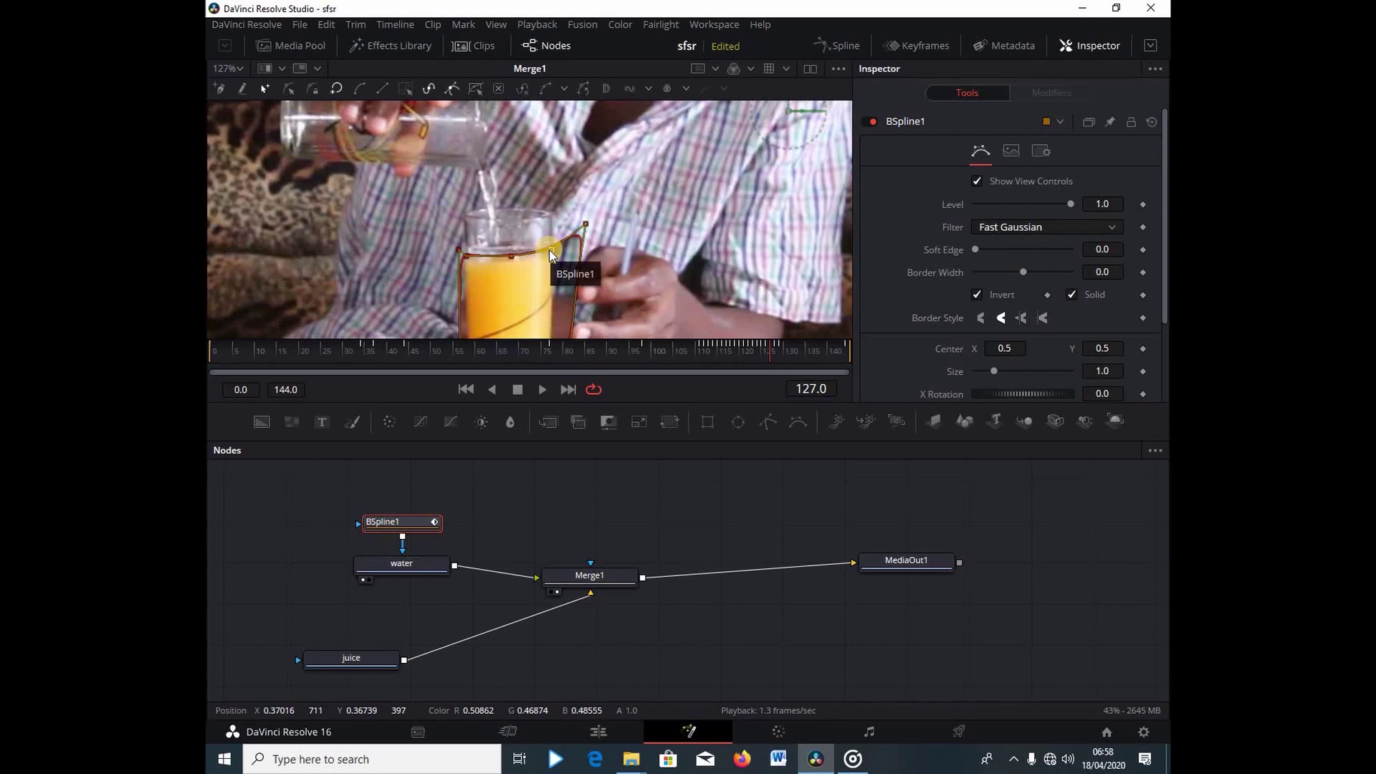
Check the mask from frame 126 onward and refit its upper edge points to the juice surface at frames 131 and 133
{"action": "key", "text": "Left"}
{"action": "key", "text": "Right"}
{"action": "key", "text": "Right"}
{"action": "key", "text": "Right"}
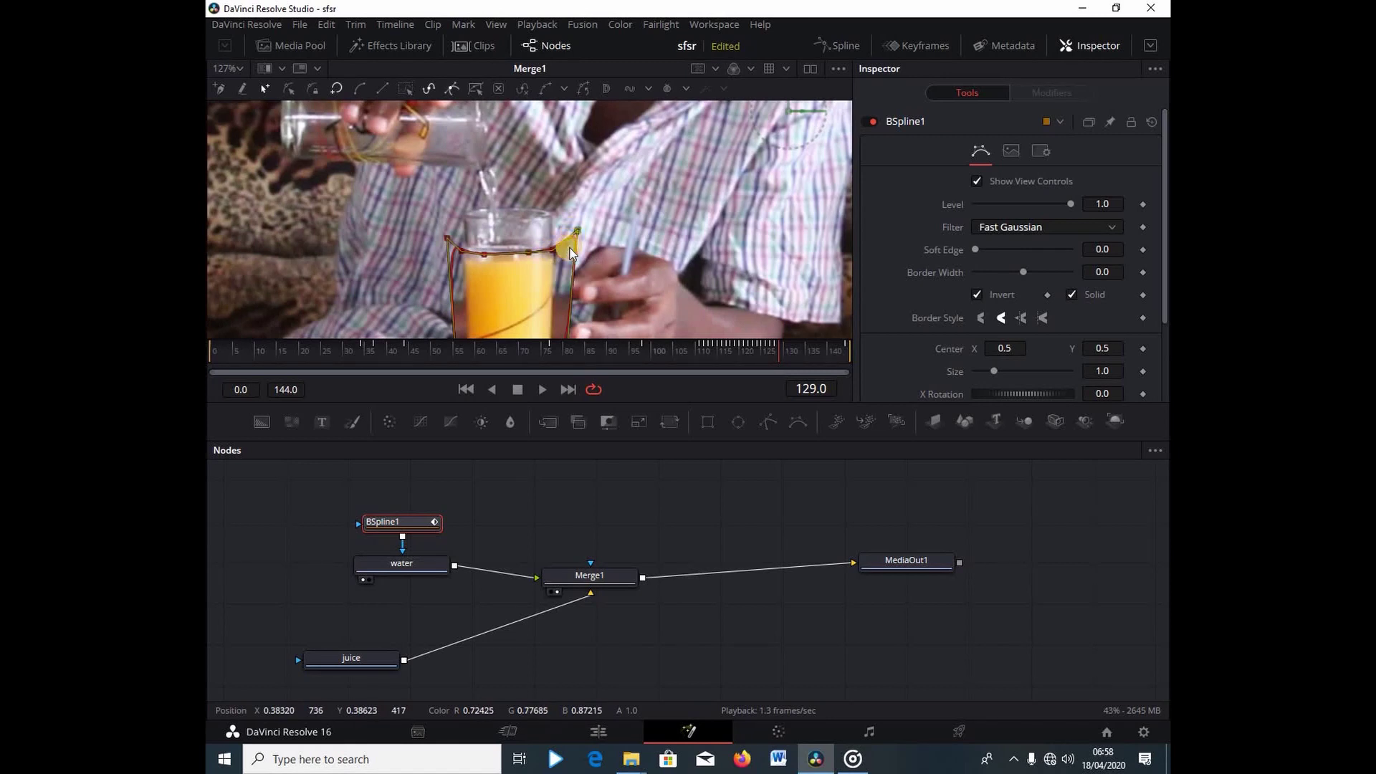
{"action": "key", "text": "Right"}
{"action": "key", "text": "Right"}
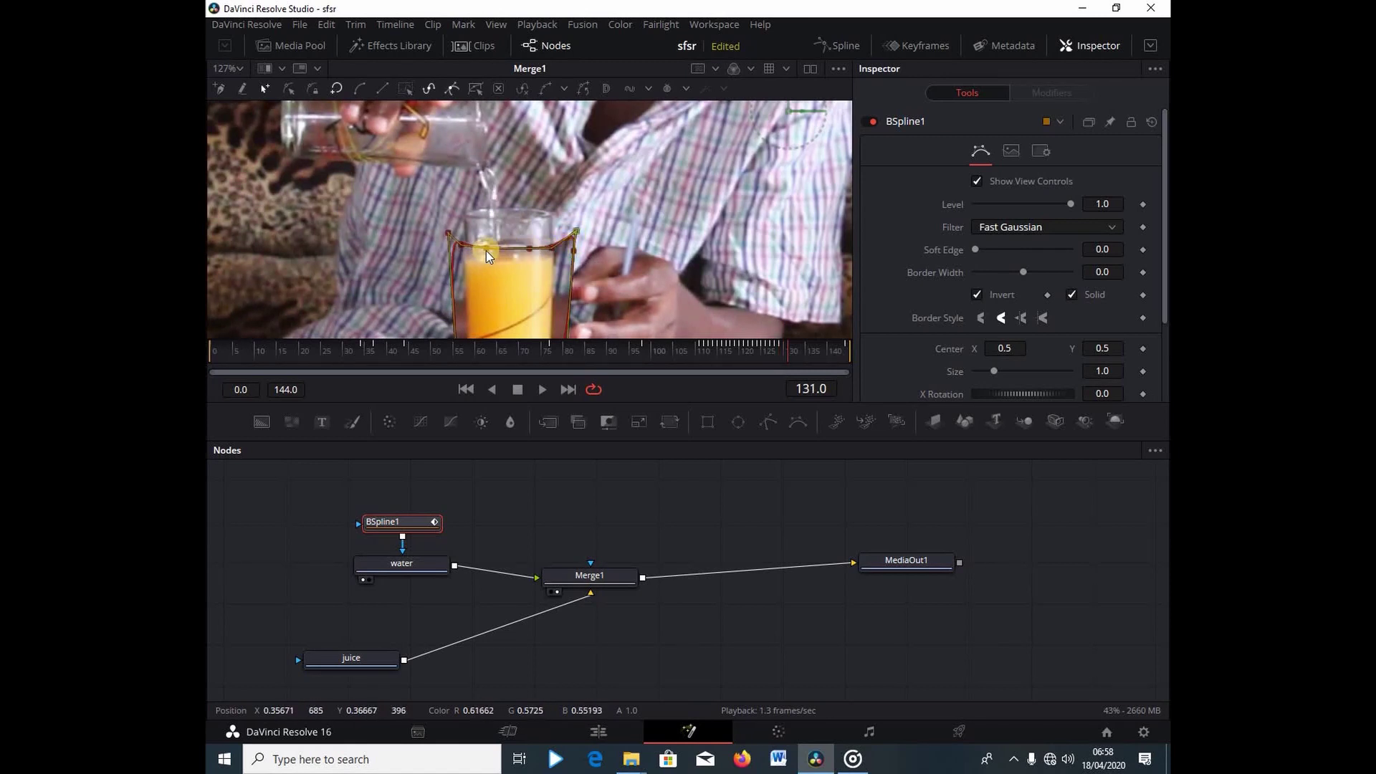
{"action": "left_click_drag", "start_coordinate": [486, 248], "coordinate": [462, 249]}
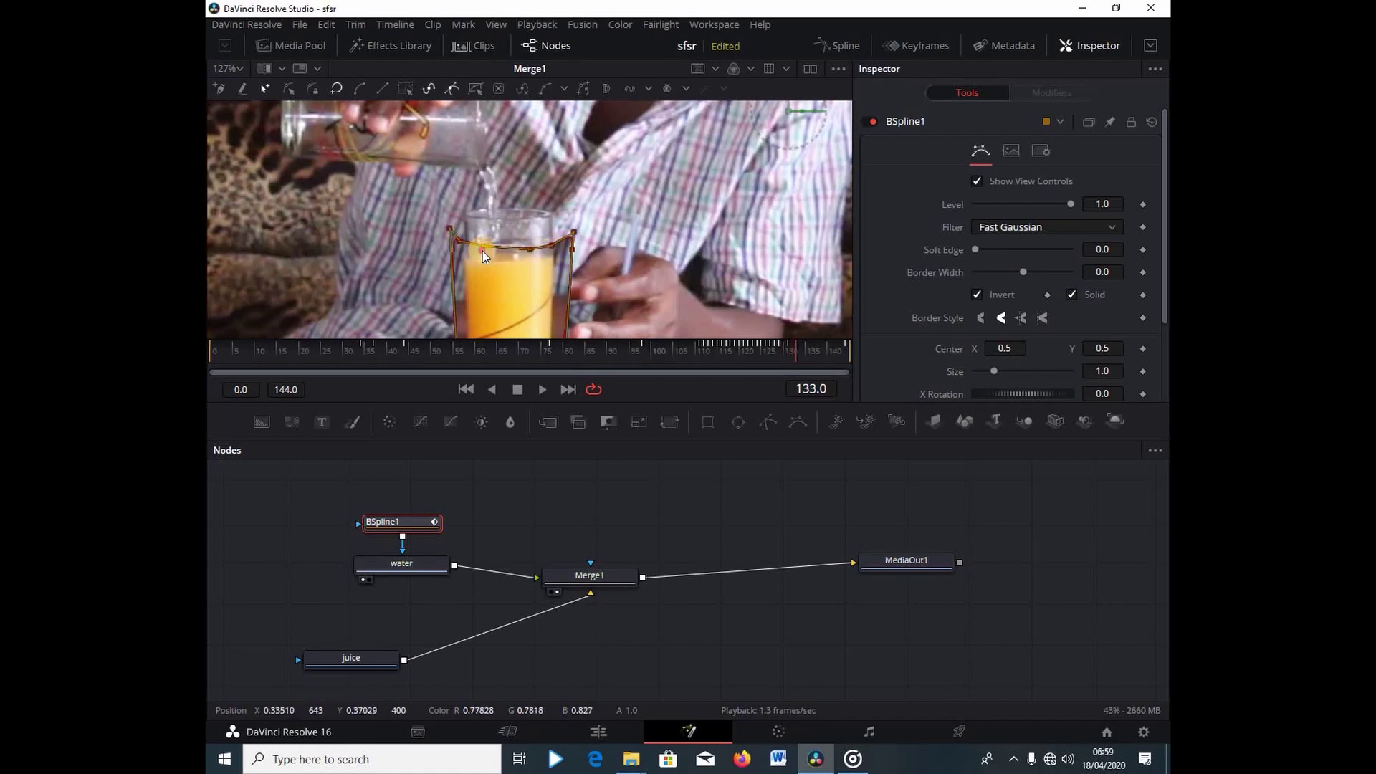
{"action": "left_click_drag", "start_coordinate": [482, 250], "coordinate": [479, 259]}
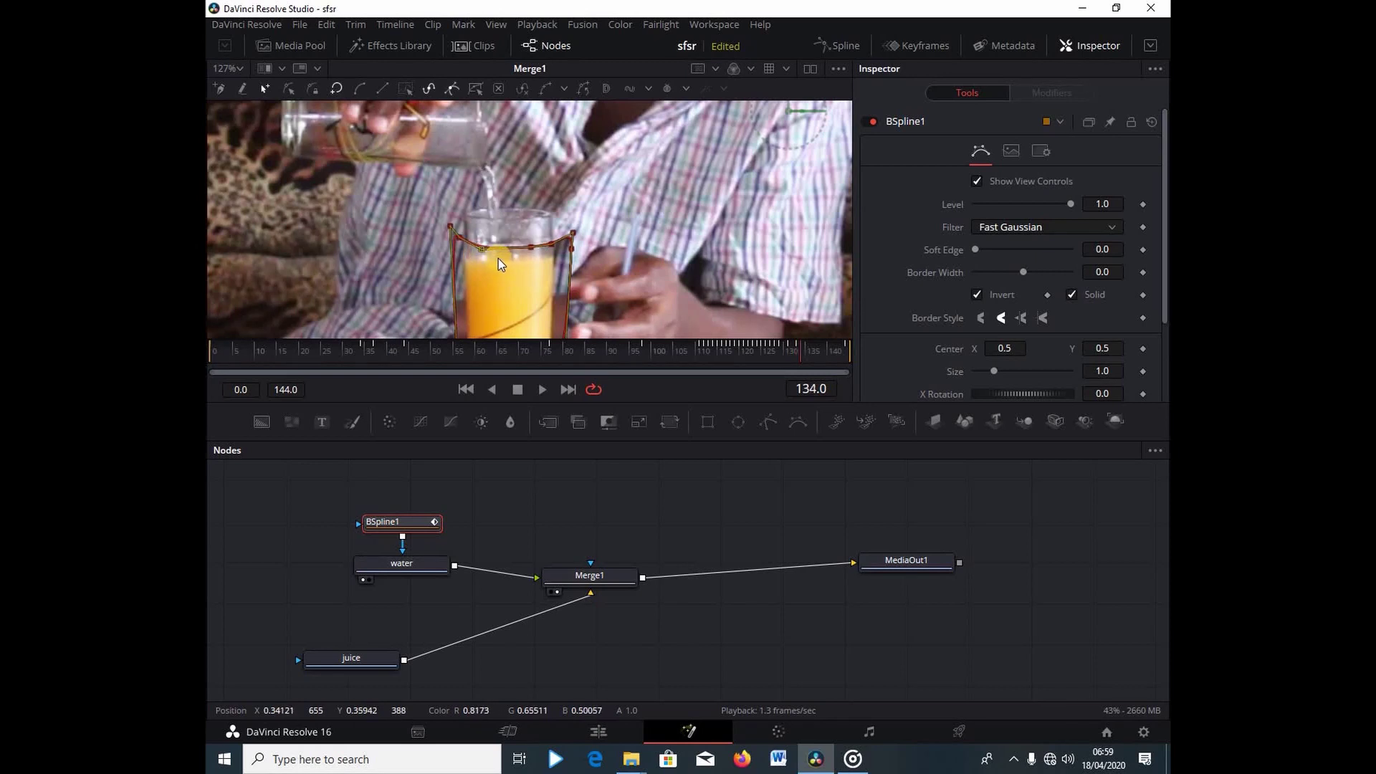
Lower the mask's upper edge points on both sides of the glass to the juice level at frame 134
{"action": "left_click_drag", "start_coordinate": [483, 250], "coordinate": [475, 257]}
{"action": "left_click", "coordinate": [527, 253]}
{"action": "left_click_drag", "start_coordinate": [531, 253], "coordinate": [534, 257]}
{"action": "left_click", "coordinate": [552, 244]}
{"action": "key", "text": "Right"}
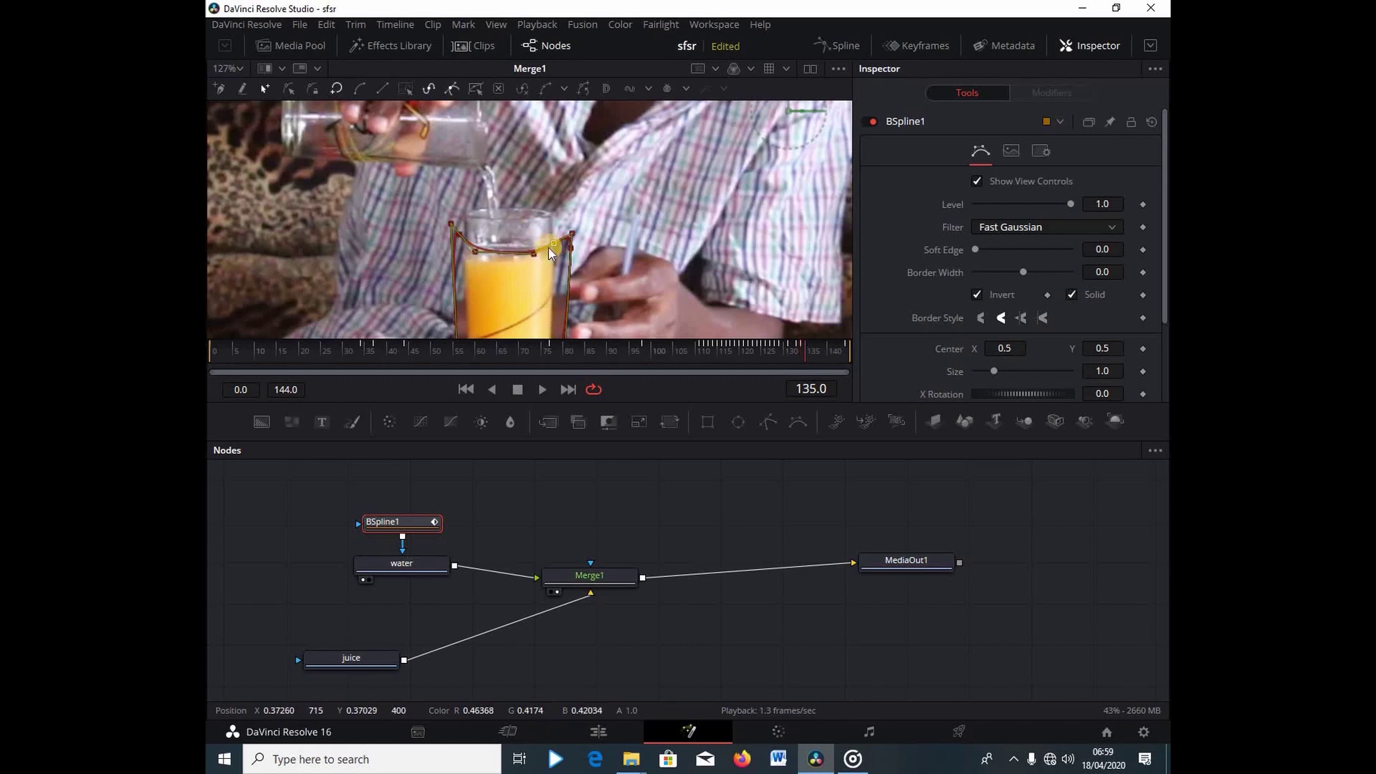
Adjust the mask's upper edge points to the juice surface at each frame from 135 to 137
{"action": "left_click", "coordinate": [474, 252]}
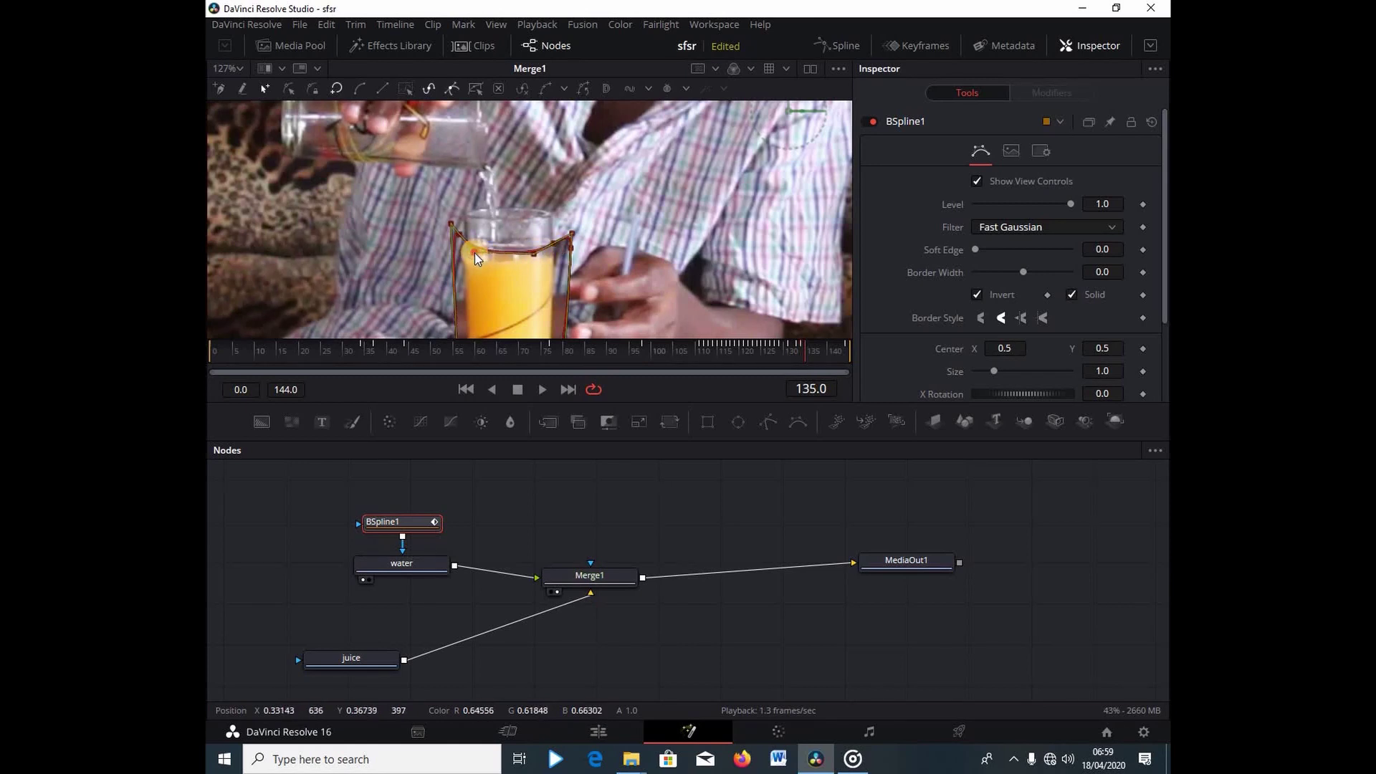
{"action": "key", "text": "Right"}
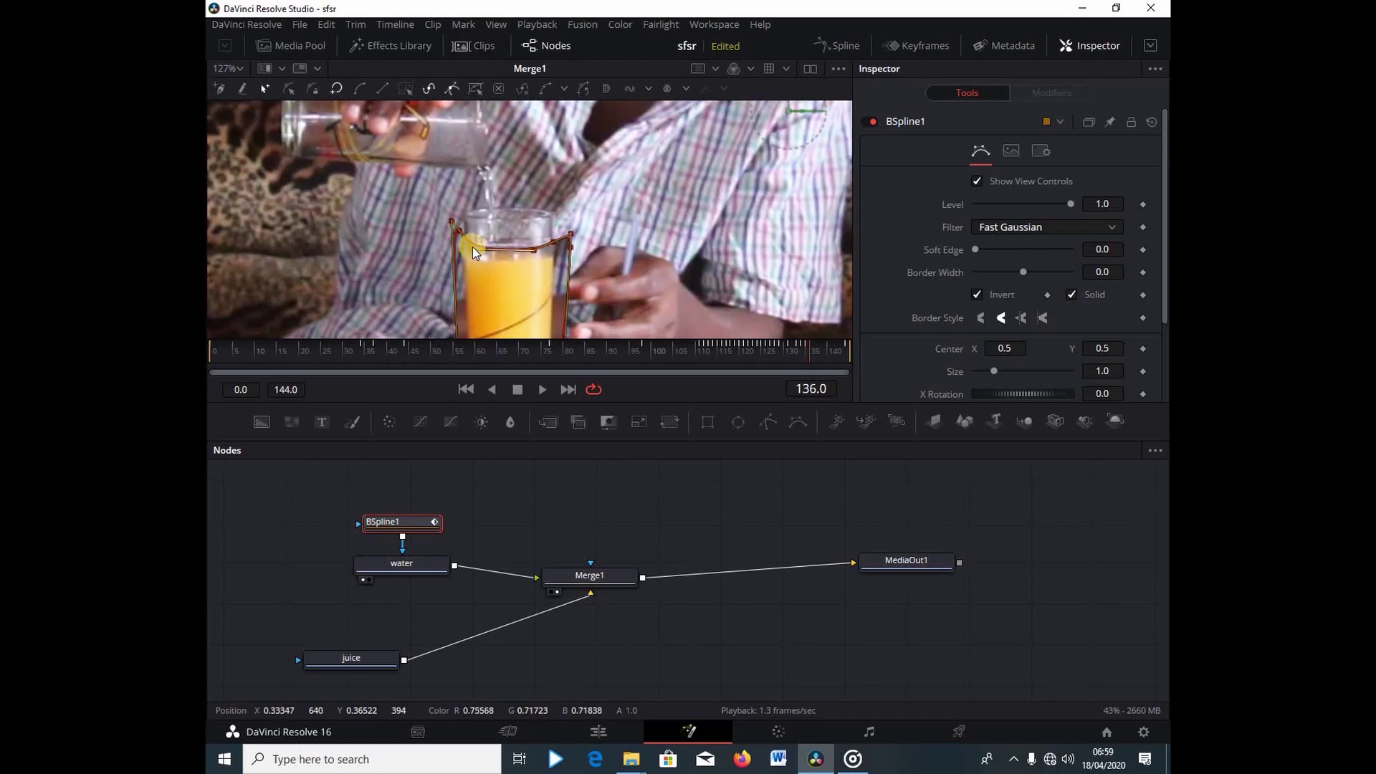
{"action": "left_click", "coordinate": [531, 250]}
{"action": "key", "text": "Right"}
{"action": "left_click_drag", "start_coordinate": [473, 247], "coordinate": [532, 259]}
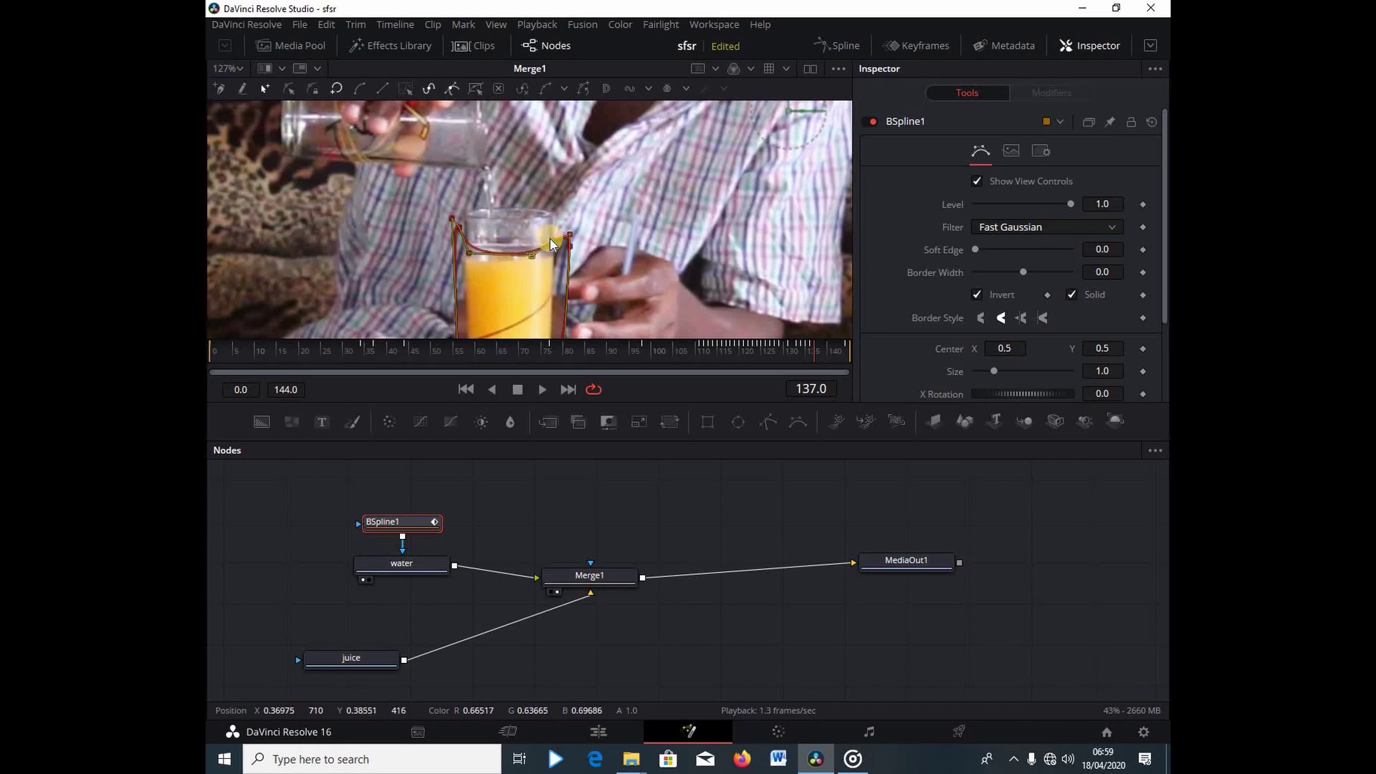
Fit both sides of the mask's upper edge to the juice surface up to frame 139
{"action": "left_click", "coordinate": [455, 230]}
{"action": "left_click", "coordinate": [467, 254]}
{"action": "left_click", "coordinate": [463, 257]}
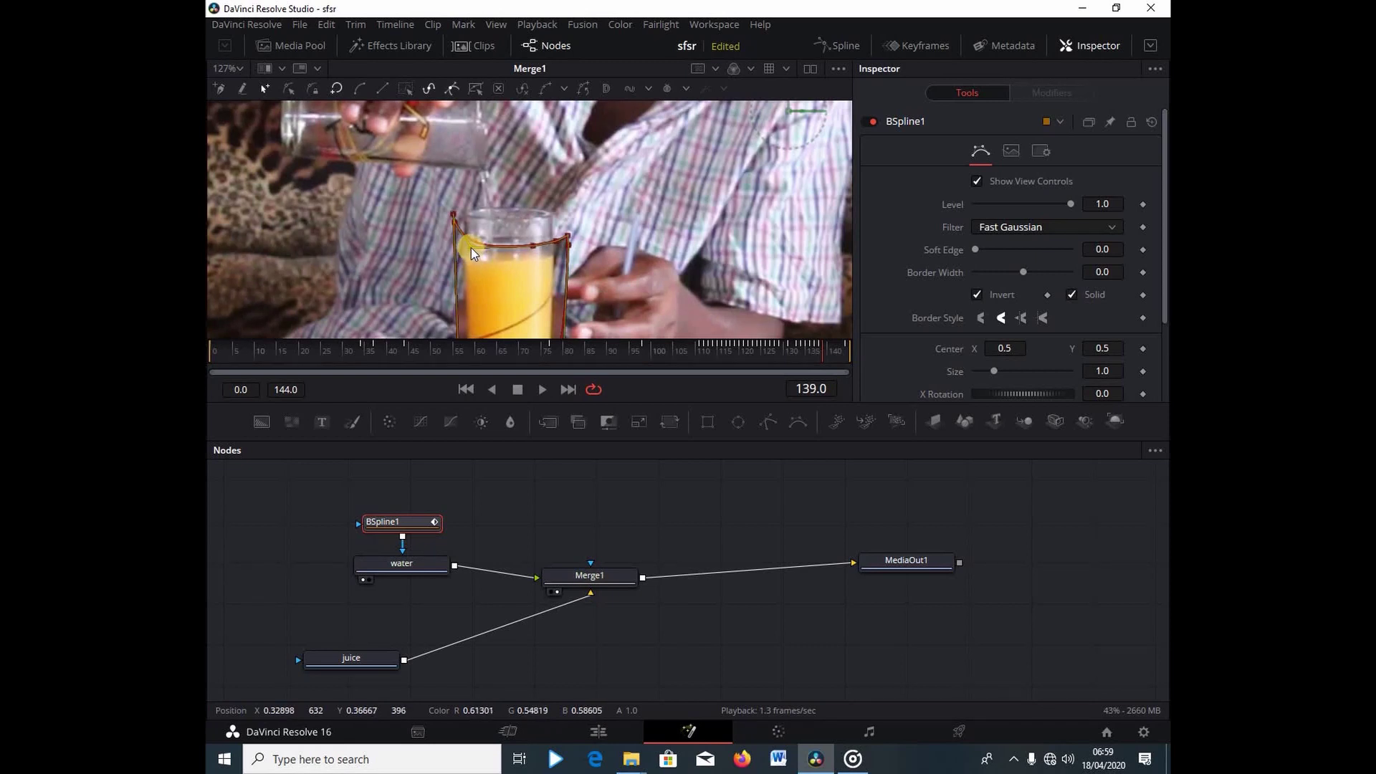
{"action": "left_click_drag", "start_coordinate": [471, 247], "coordinate": [549, 257]}
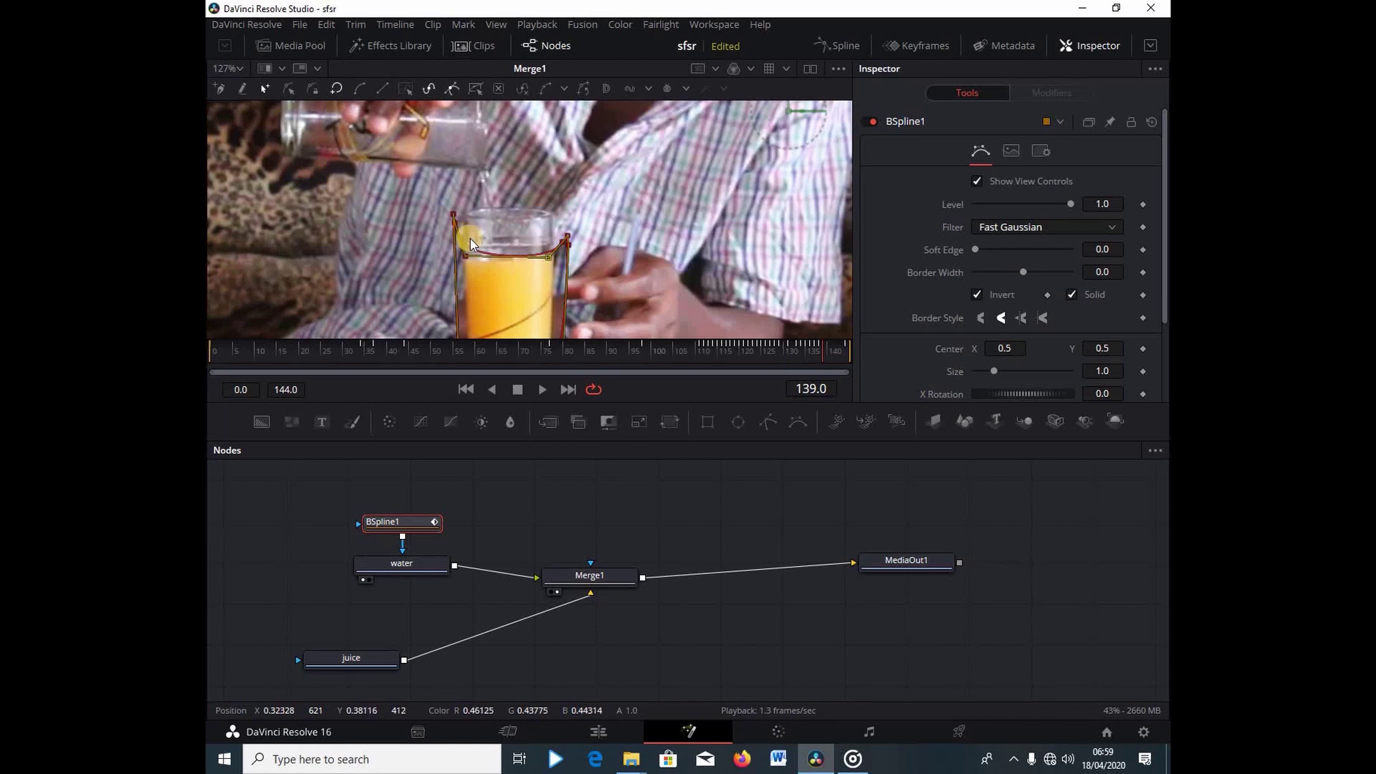
{"action": "left_click_drag", "start_coordinate": [471, 240], "coordinate": [462, 252]}
{"action": "left_click_drag", "start_coordinate": [549, 257], "coordinate": [551, 252]}
{"action": "key", "text": "Right"}
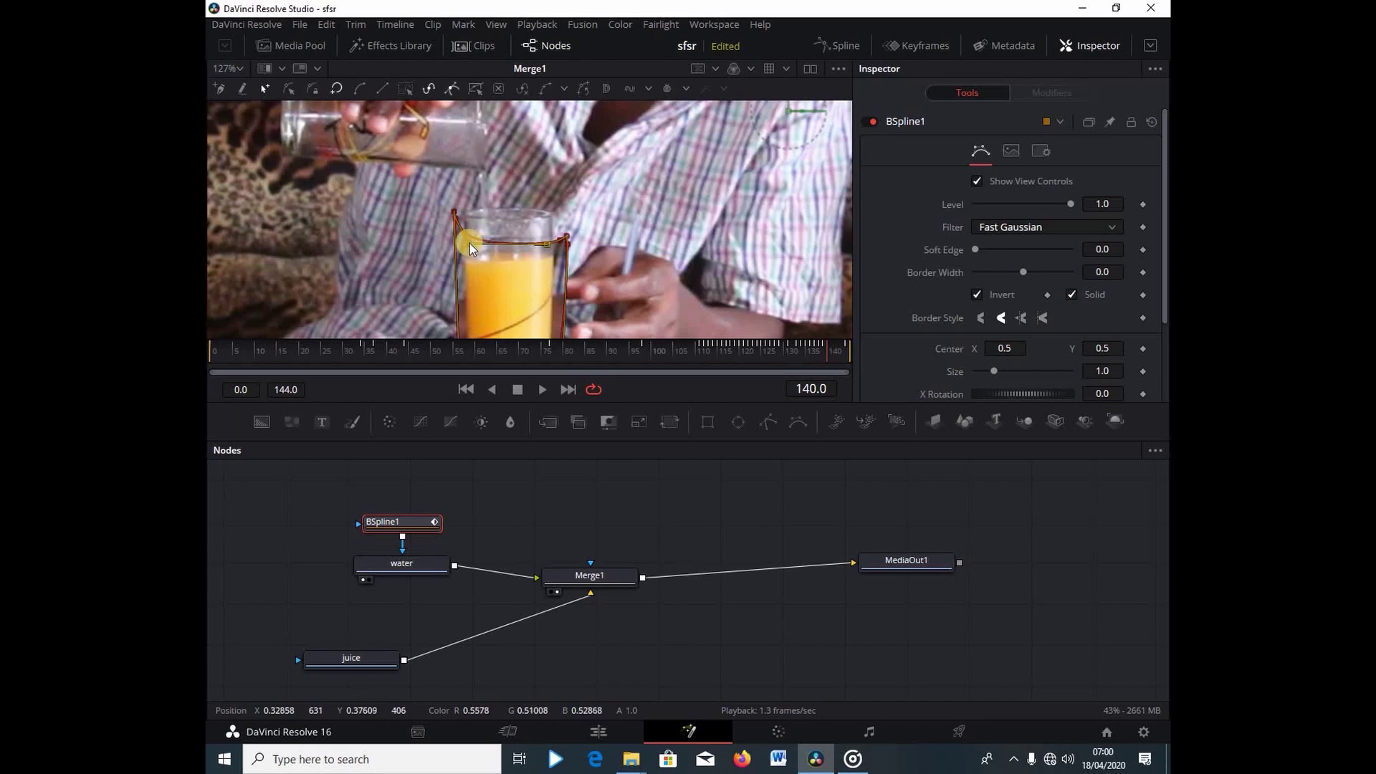
Finish fitting the mask's upper edge to the juice level from frame 140 to the end of the clip
{"action": "left_click_drag", "start_coordinate": [469, 245], "coordinate": [466, 251]}
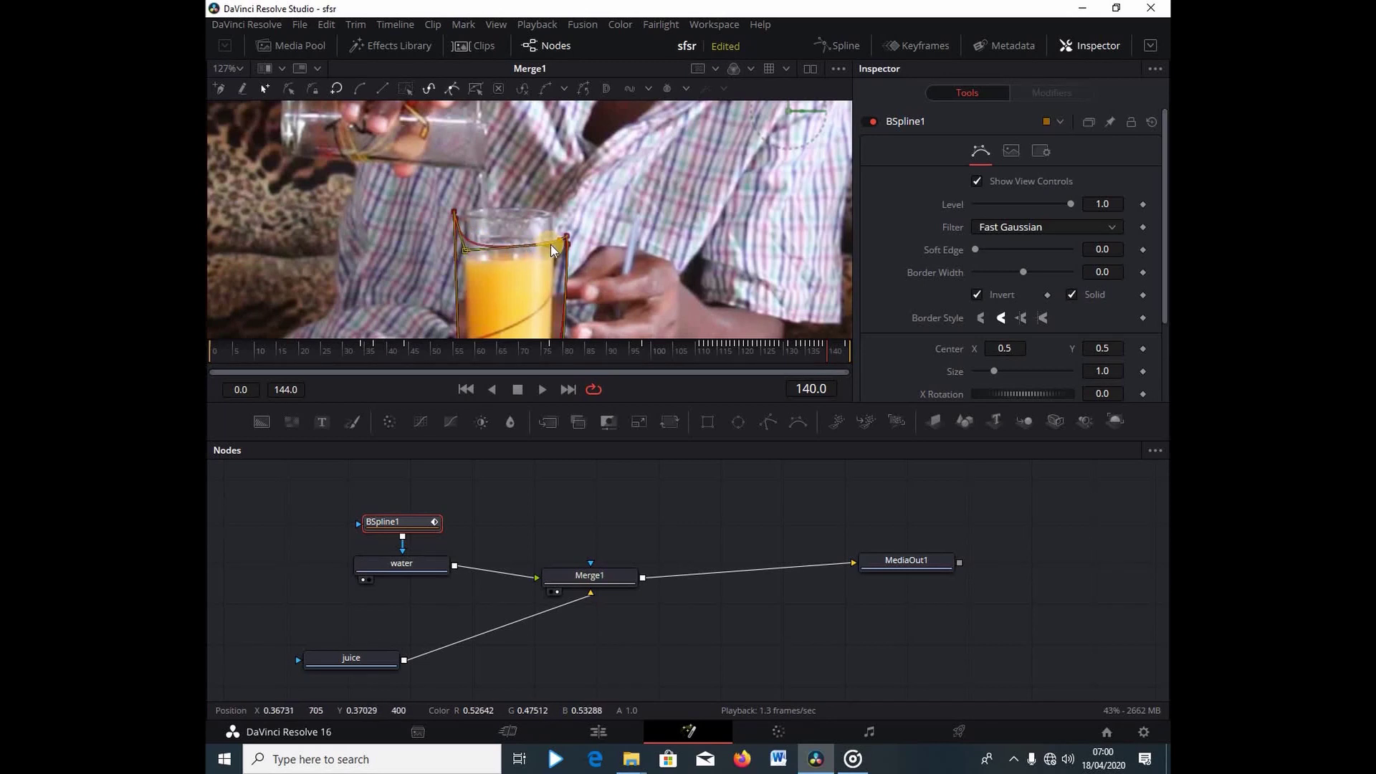
{"action": "key", "text": "Right"}
{"action": "key", "text": "Right"}
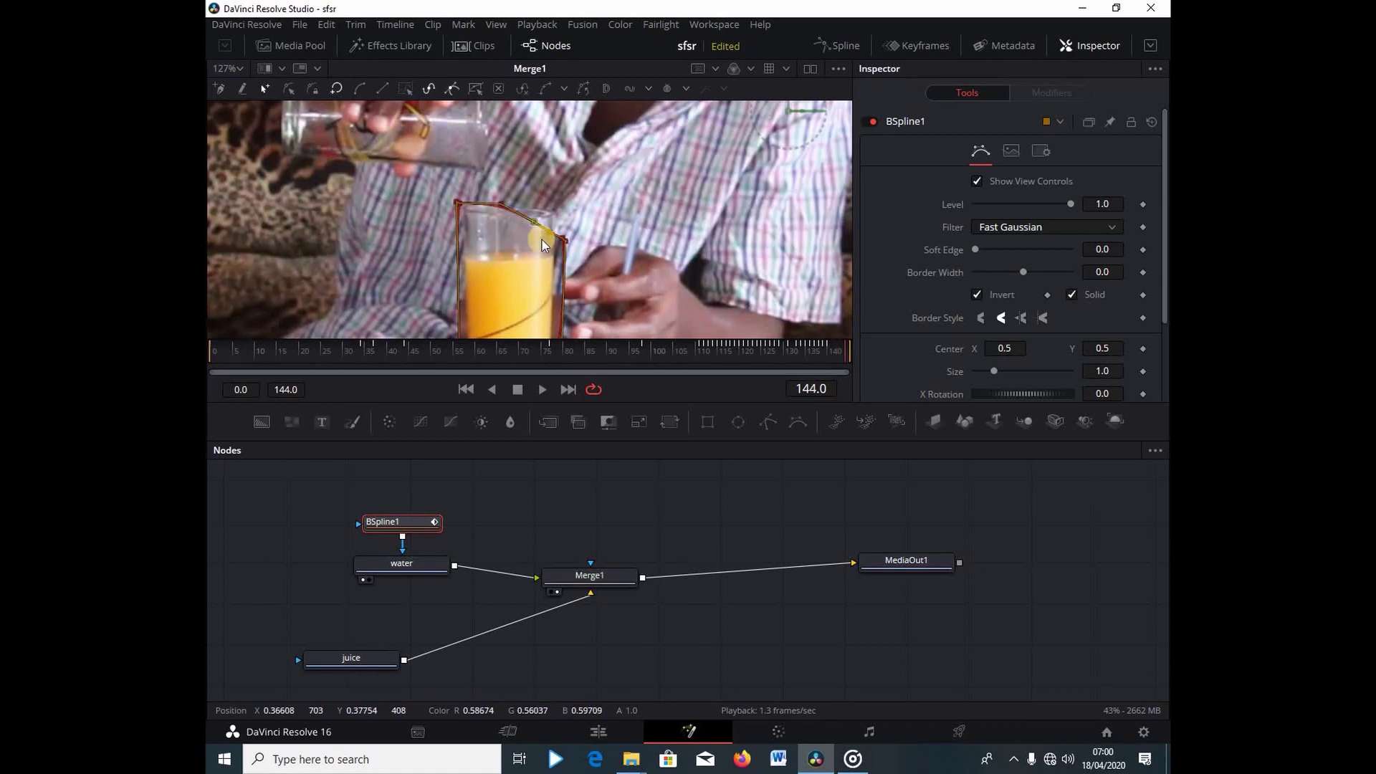
{"action": "left_click", "coordinate": [541, 240]}
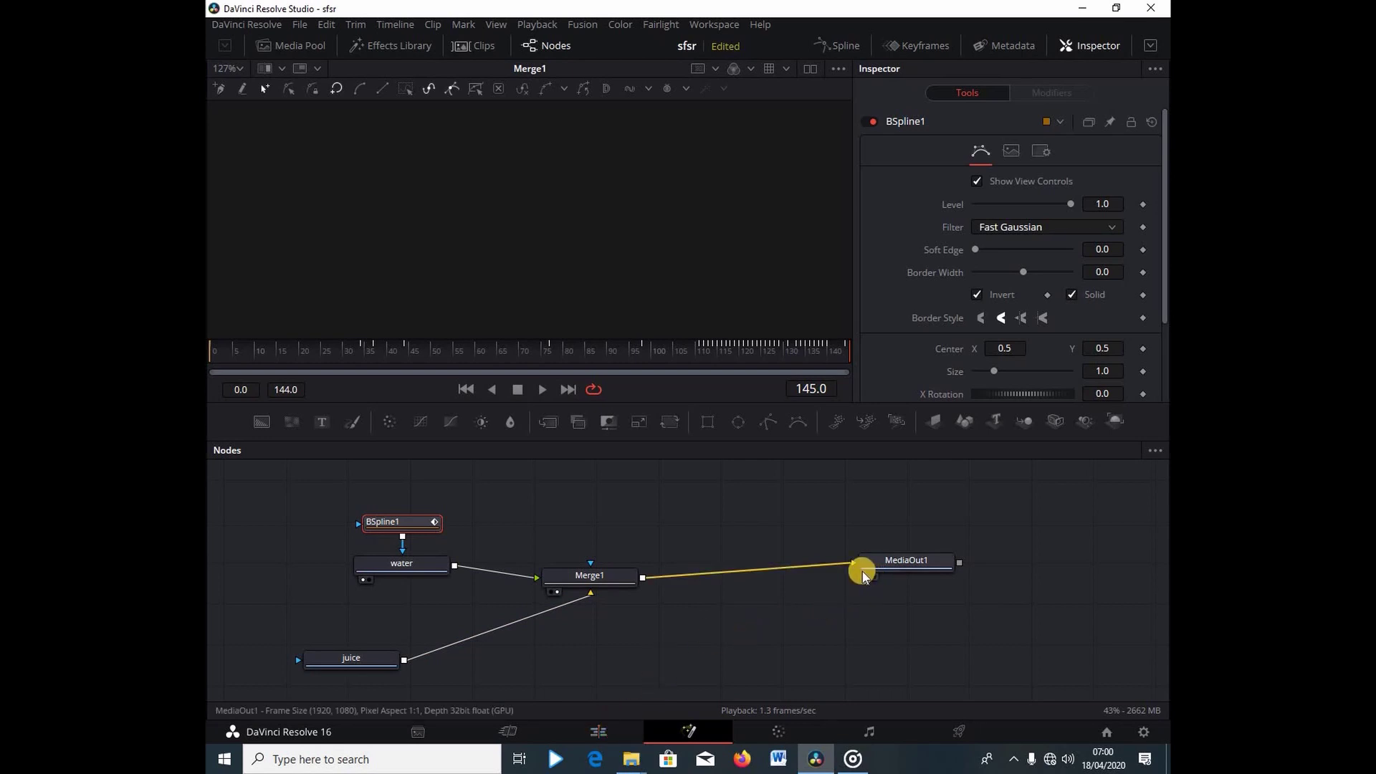
Play the composite from the first frame and fit the whole picture in the viewer to check the mask animation
{"action": "left_click", "coordinate": [215, 363]}
{"action": "key", "text": "space"}
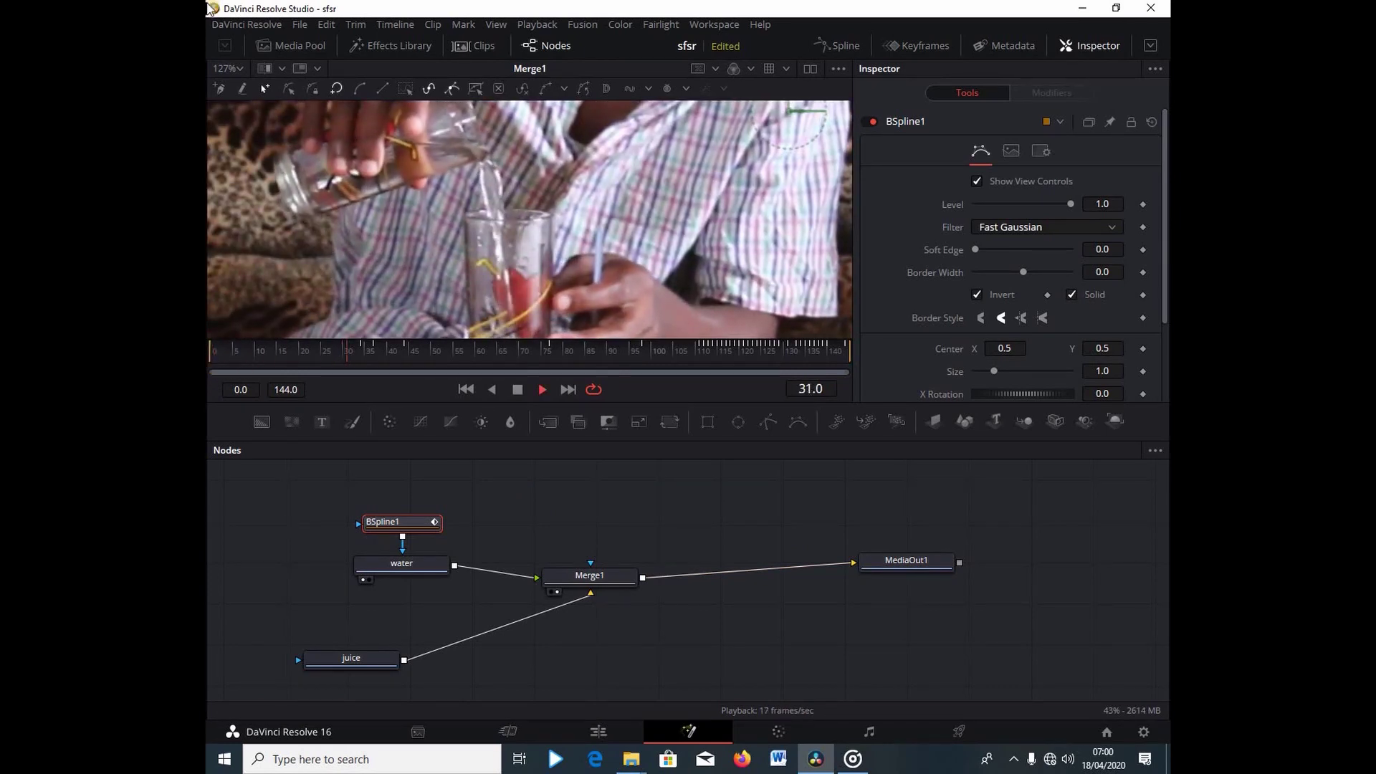
{"action": "key", "text": "space"}
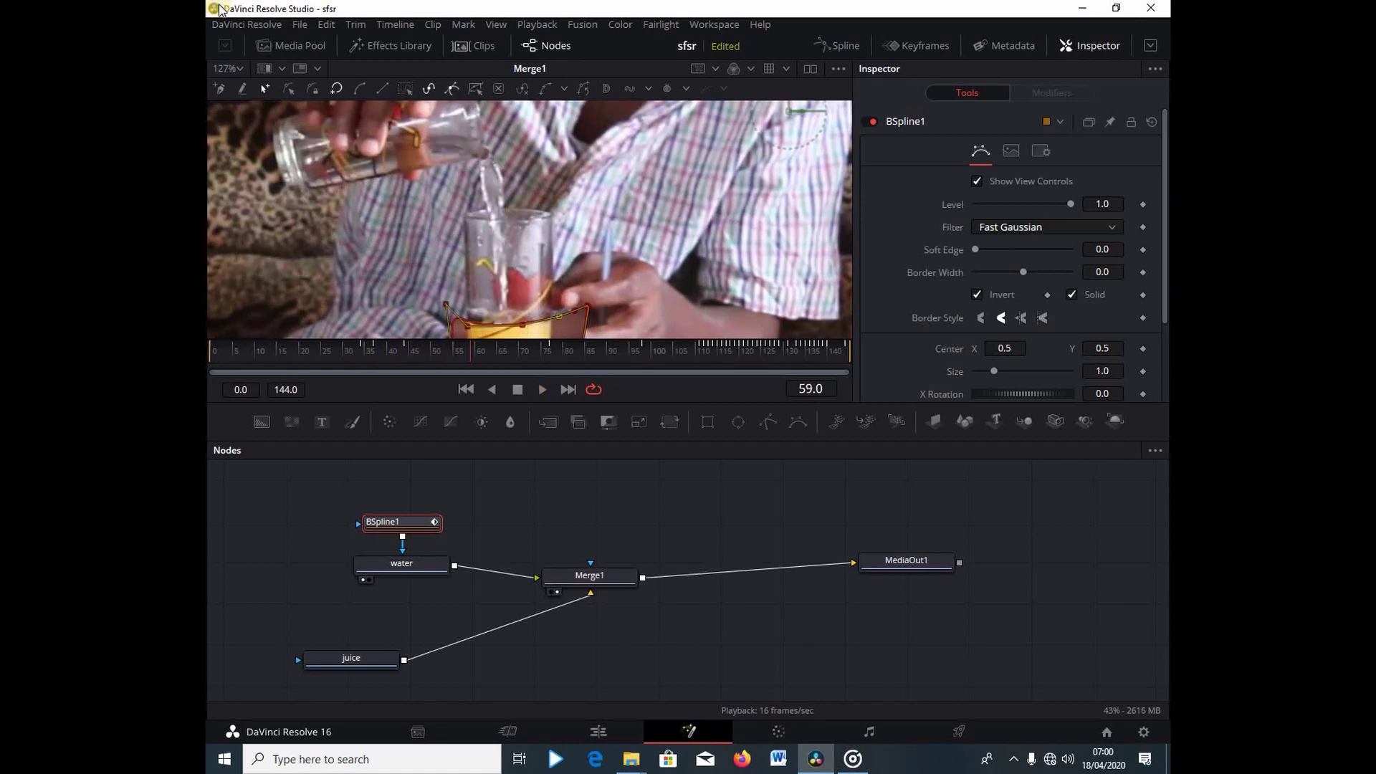
{"action": "left_click", "coordinate": [244, 68]}
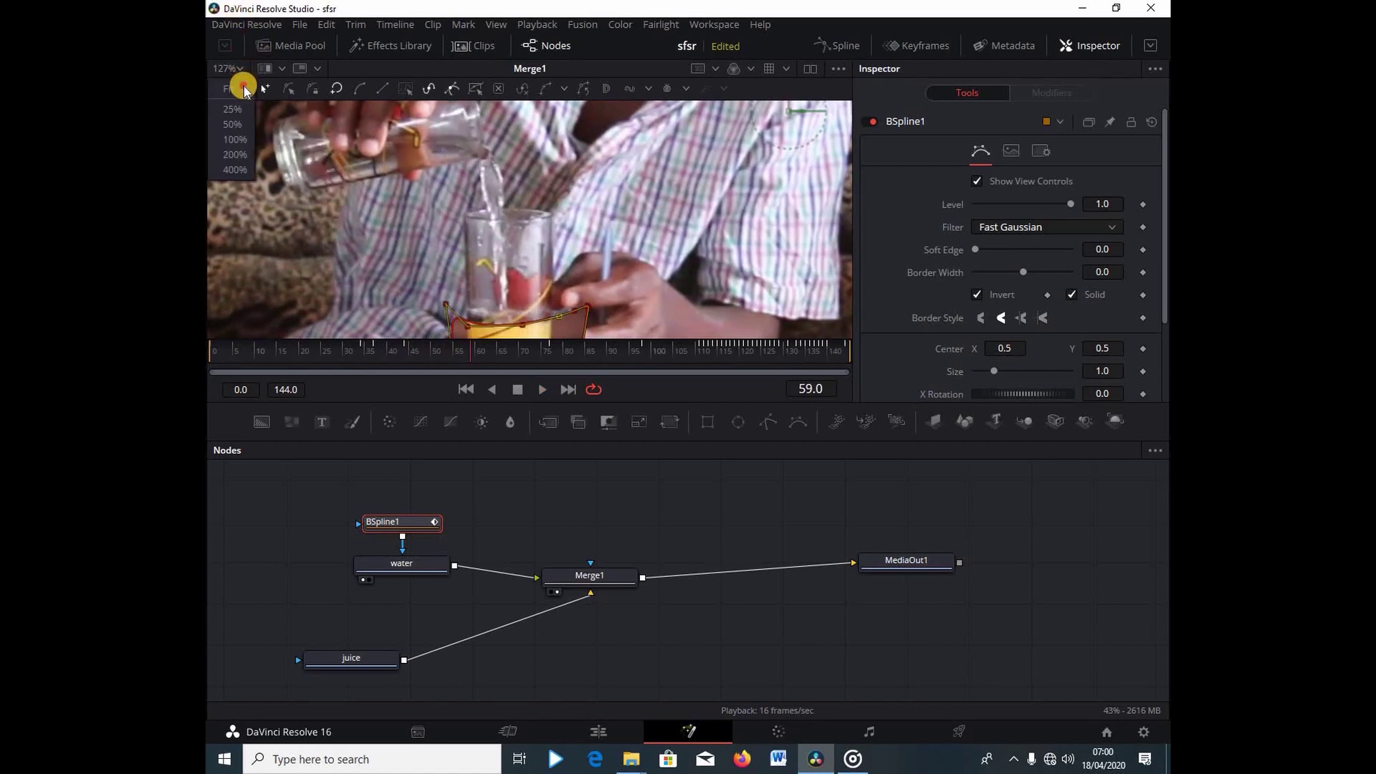
{"action": "left_click", "coordinate": [243, 87]}
{"action": "key", "text": "space"}
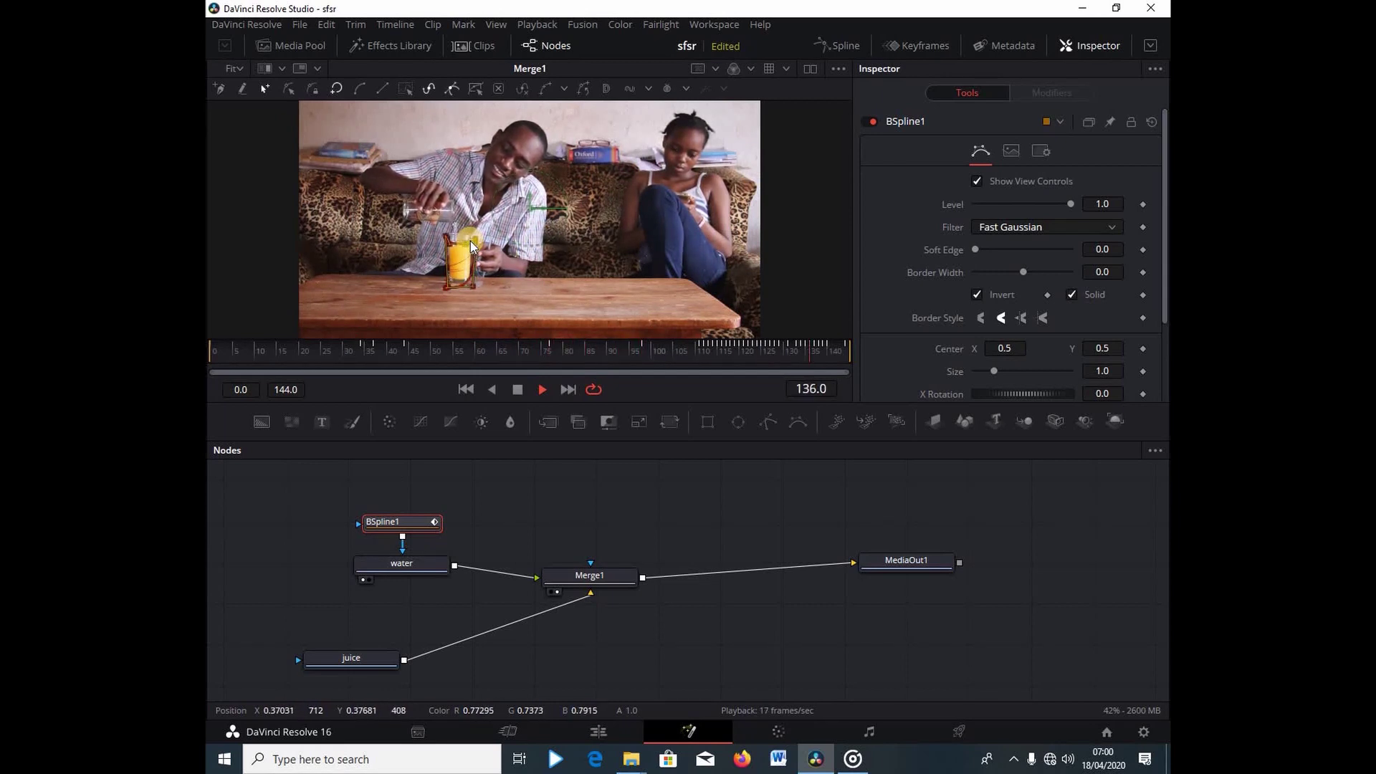
{"action": "key", "text": "space"}
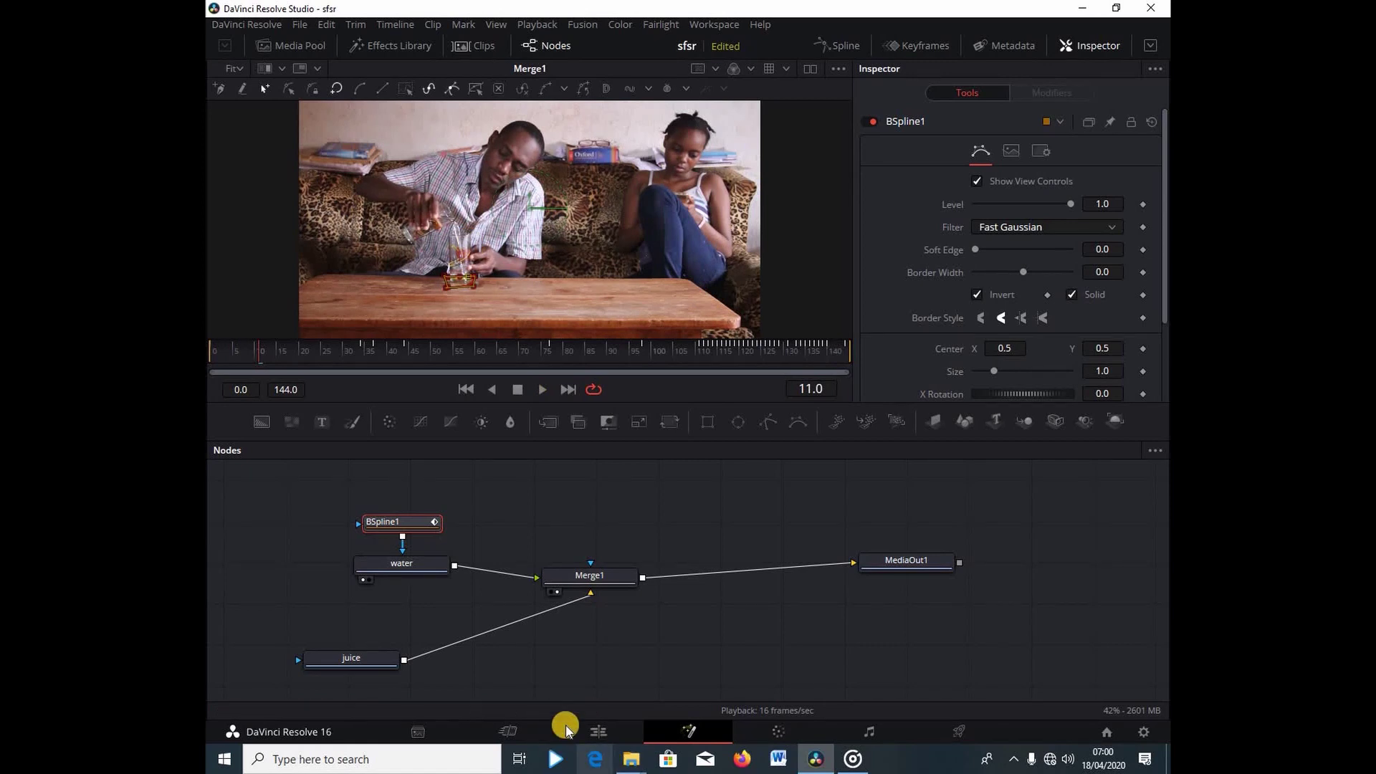
Switch to the Edit page and play the Fusion clip from its beginning to review the effect on the timeline
{"action": "left_click", "coordinate": [598, 731]}
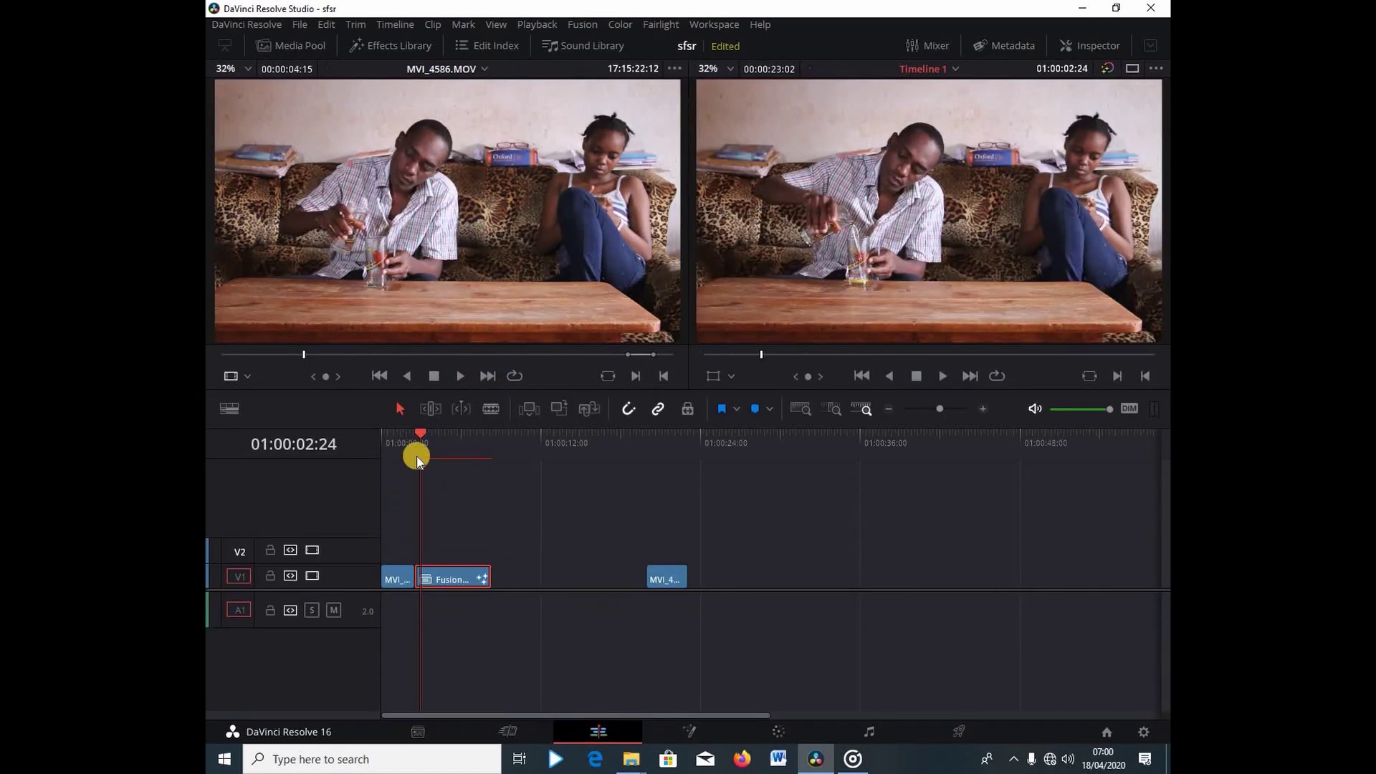
{"action": "left_click", "coordinate": [416, 444]}
{"action": "key", "text": "space"}
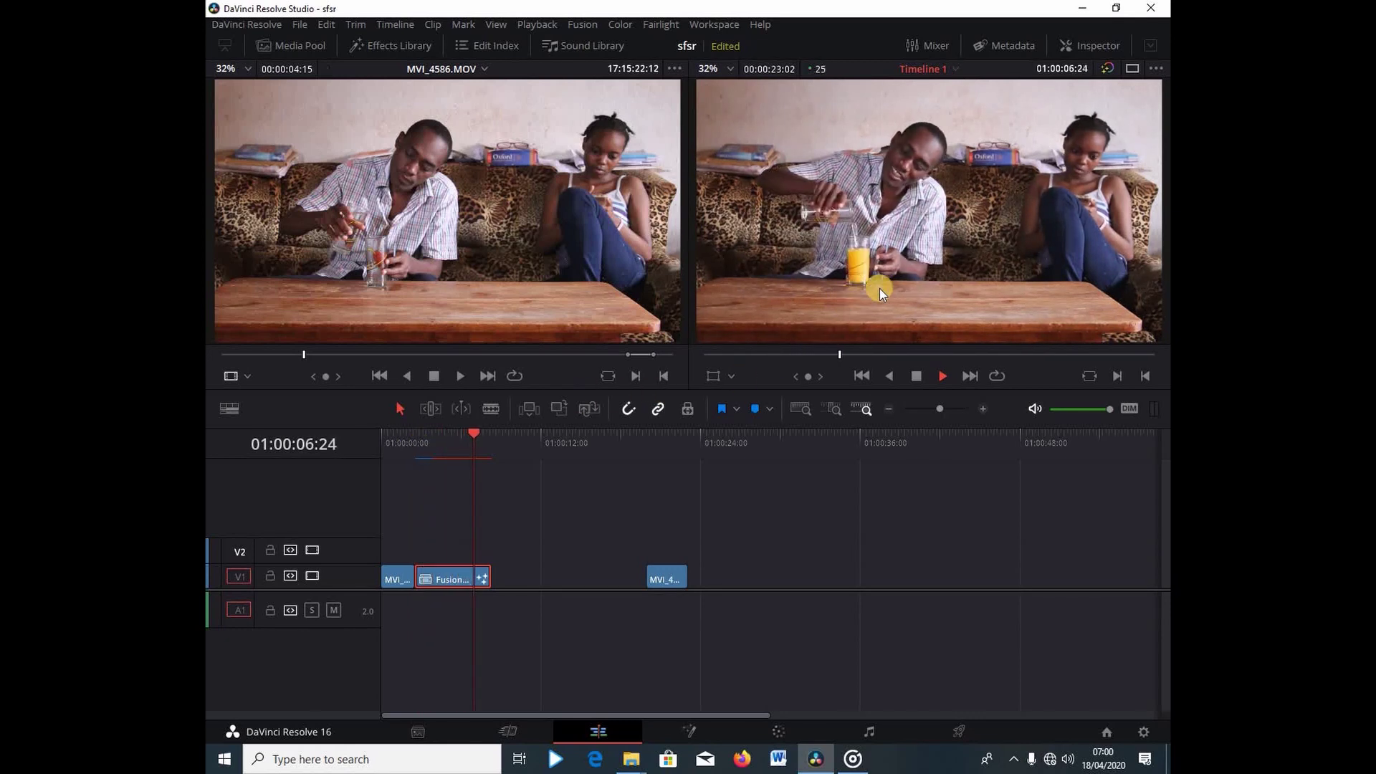
{"action": "key", "text": "space"}
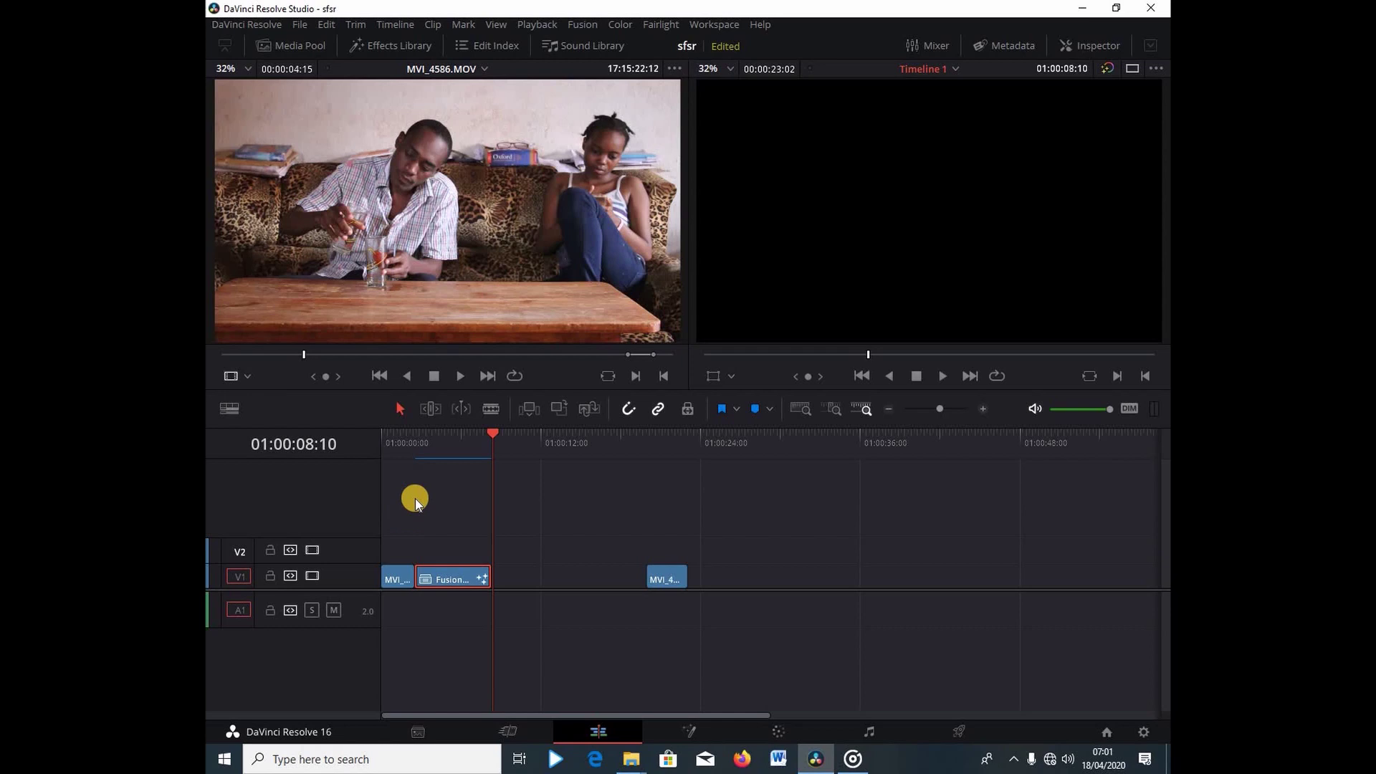
{"action": "left_click", "coordinate": [420, 435]}
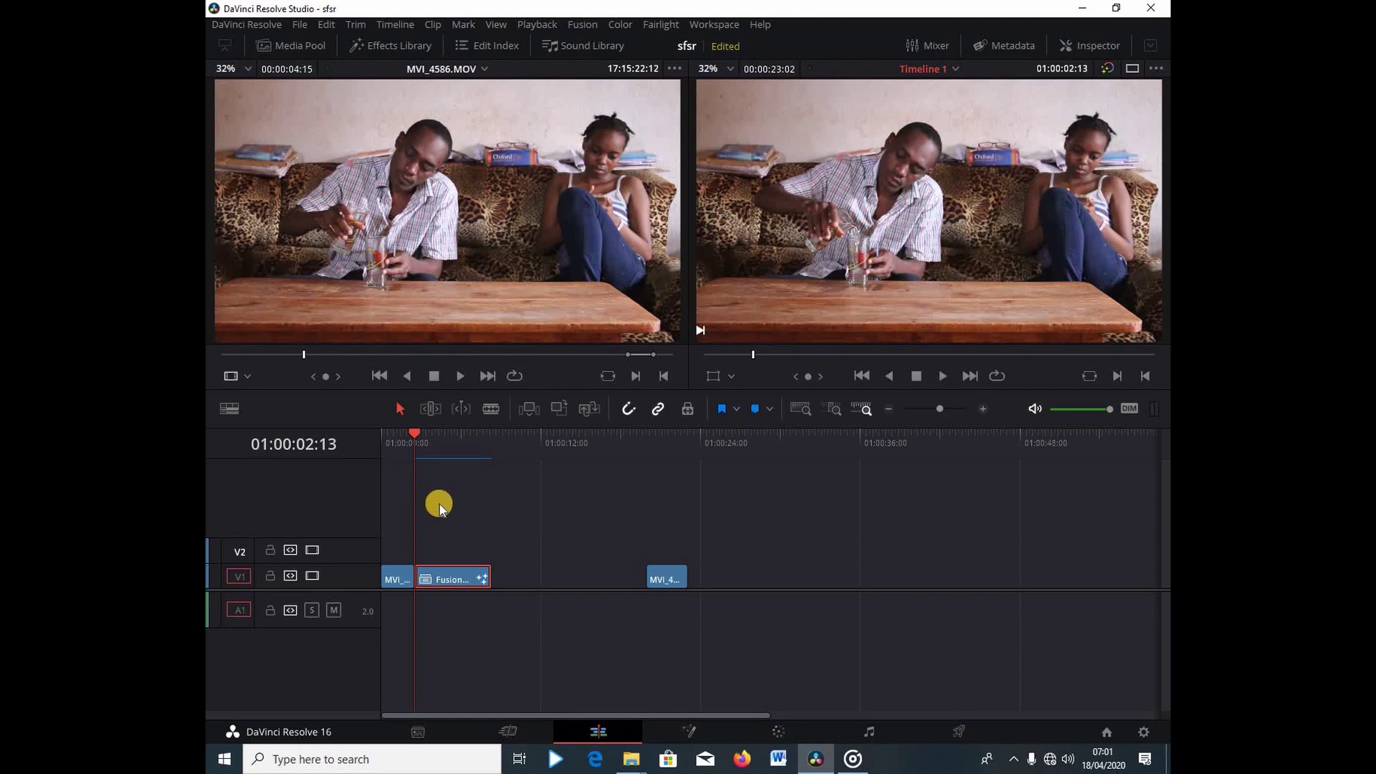
{"action": "key", "text": "space"}
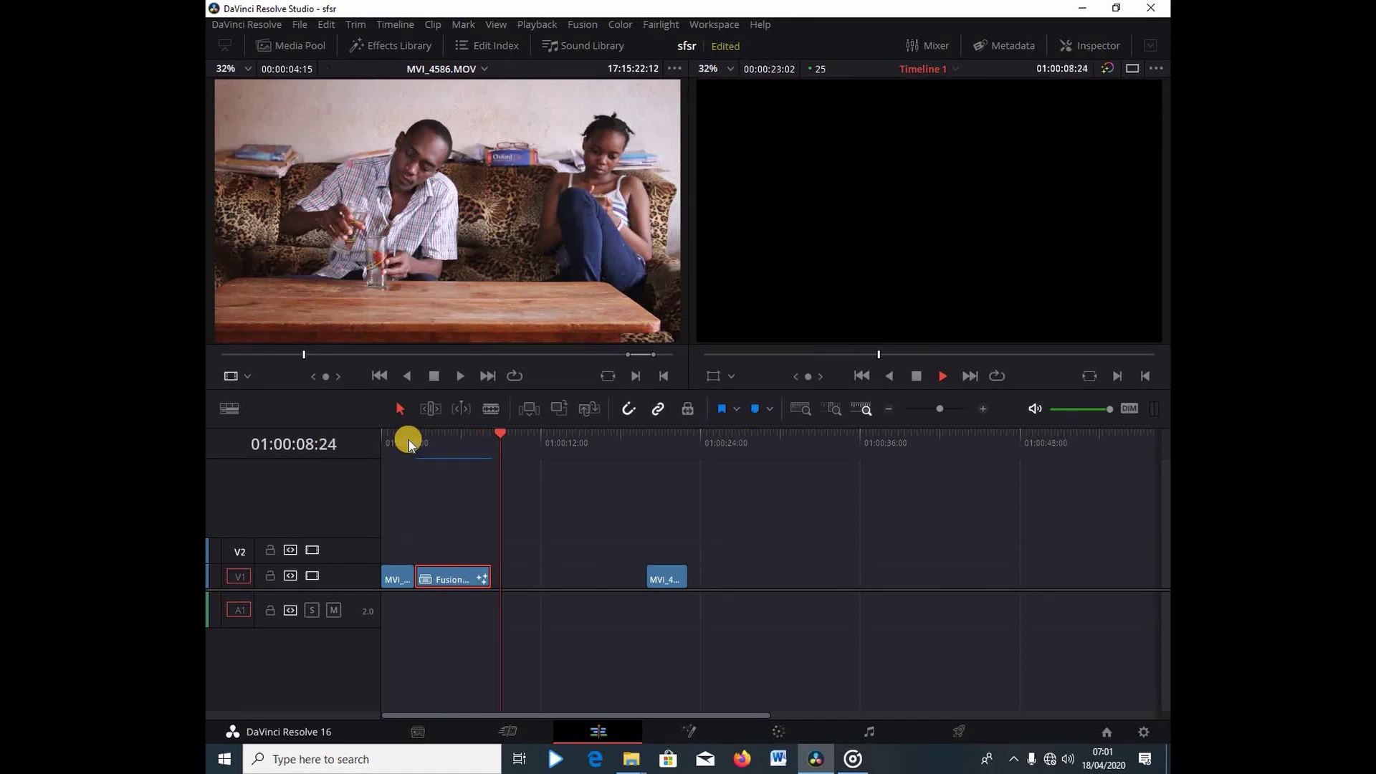
Move the last clip on V1 directly after the Fusion clip and play the sequence from the Fusion clip's start in full screen
{"action": "left_click_drag", "start_coordinate": [668, 577], "coordinate": [516, 578]}
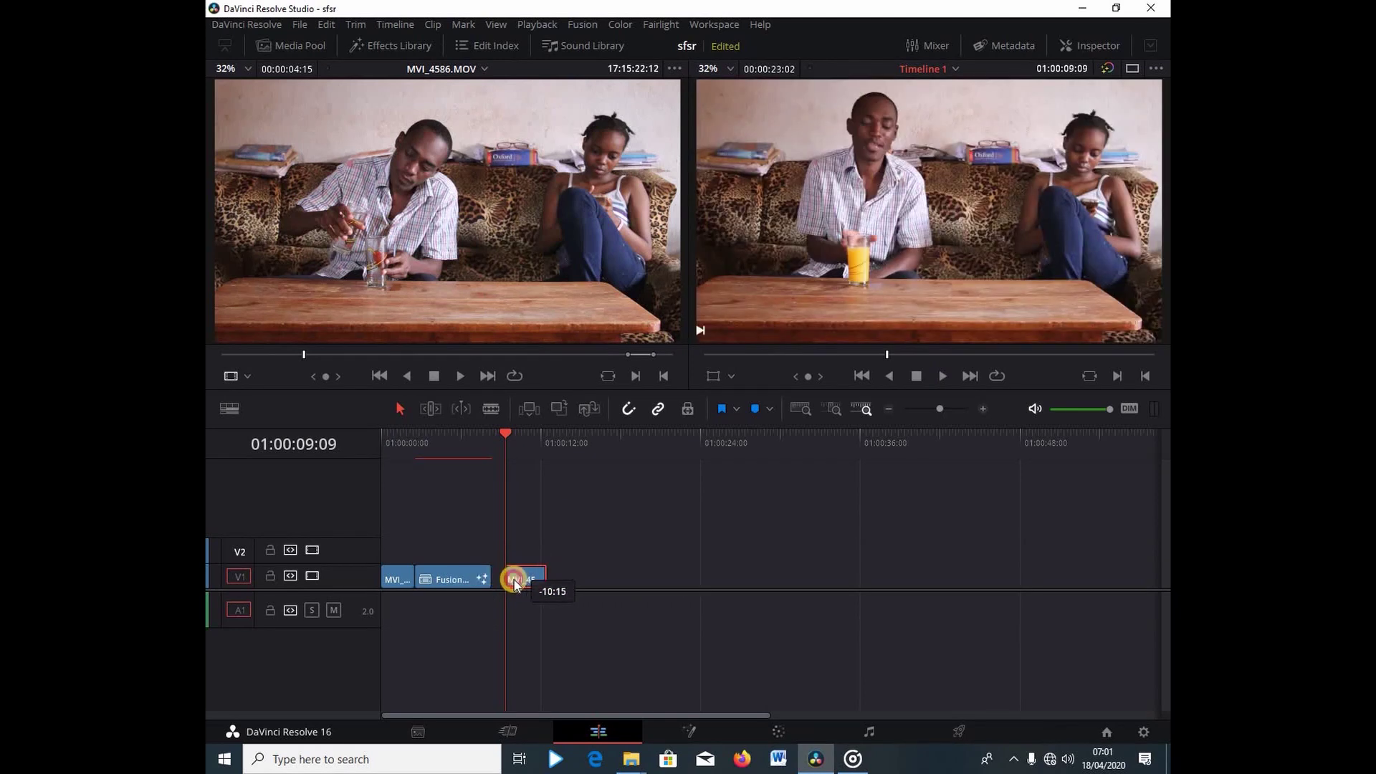
{"action": "left_click", "coordinate": [423, 444]}
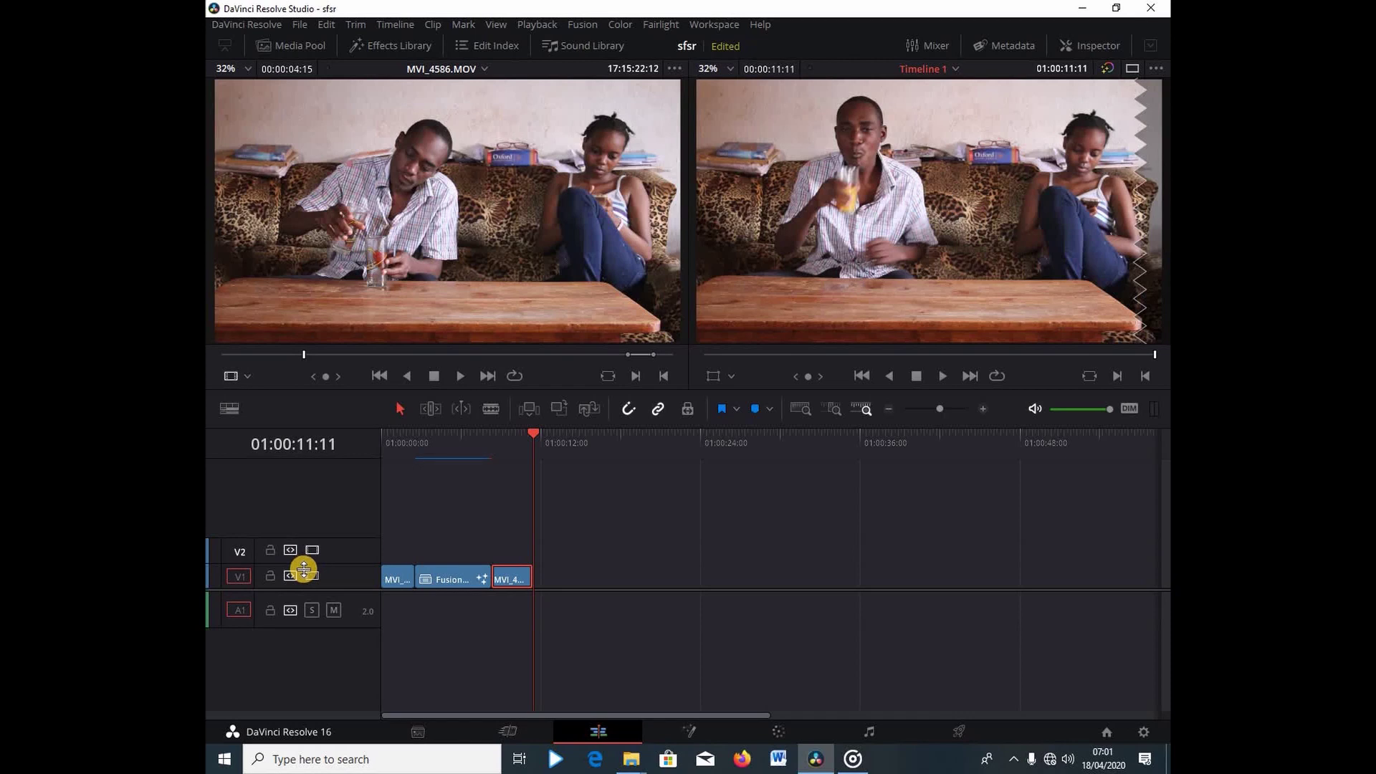
{"action": "left_click", "coordinate": [414, 437]}
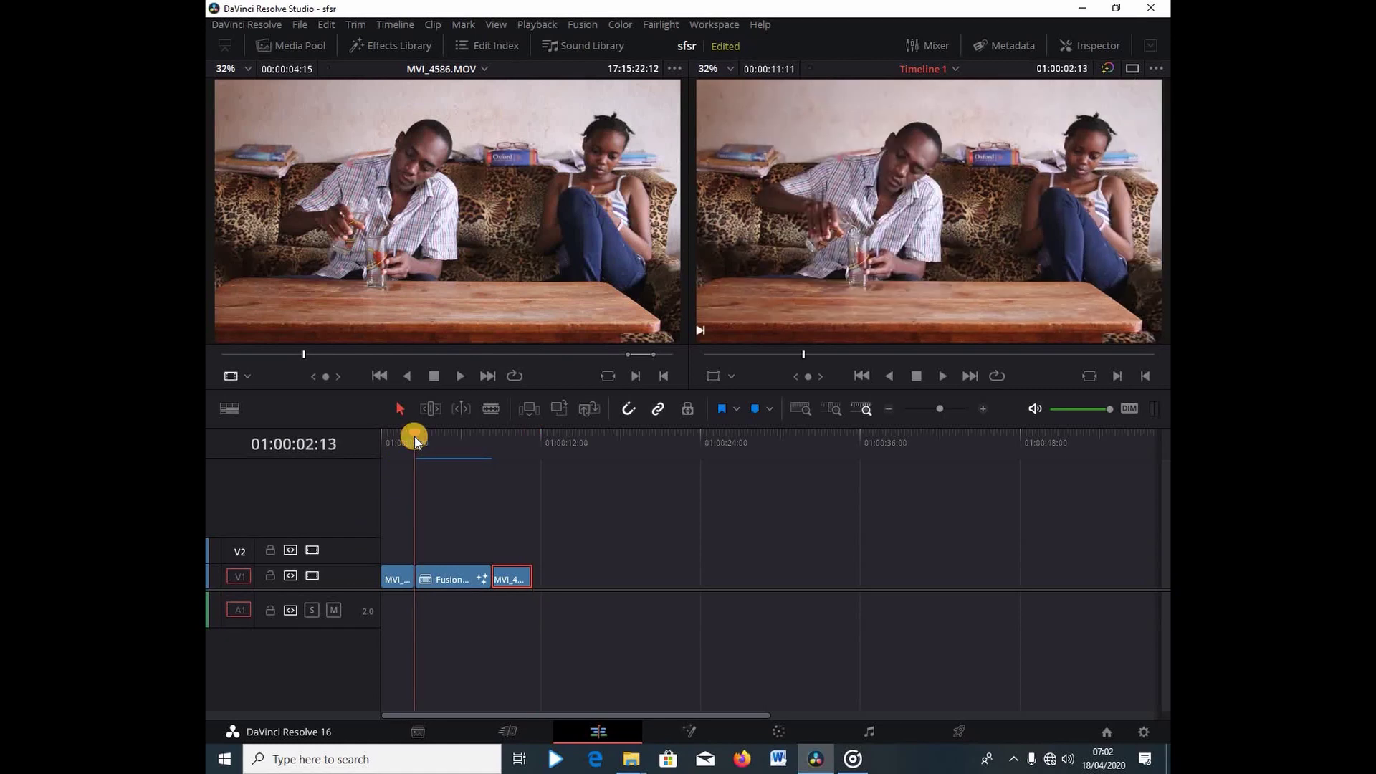
{"action": "key", "text": "space"}
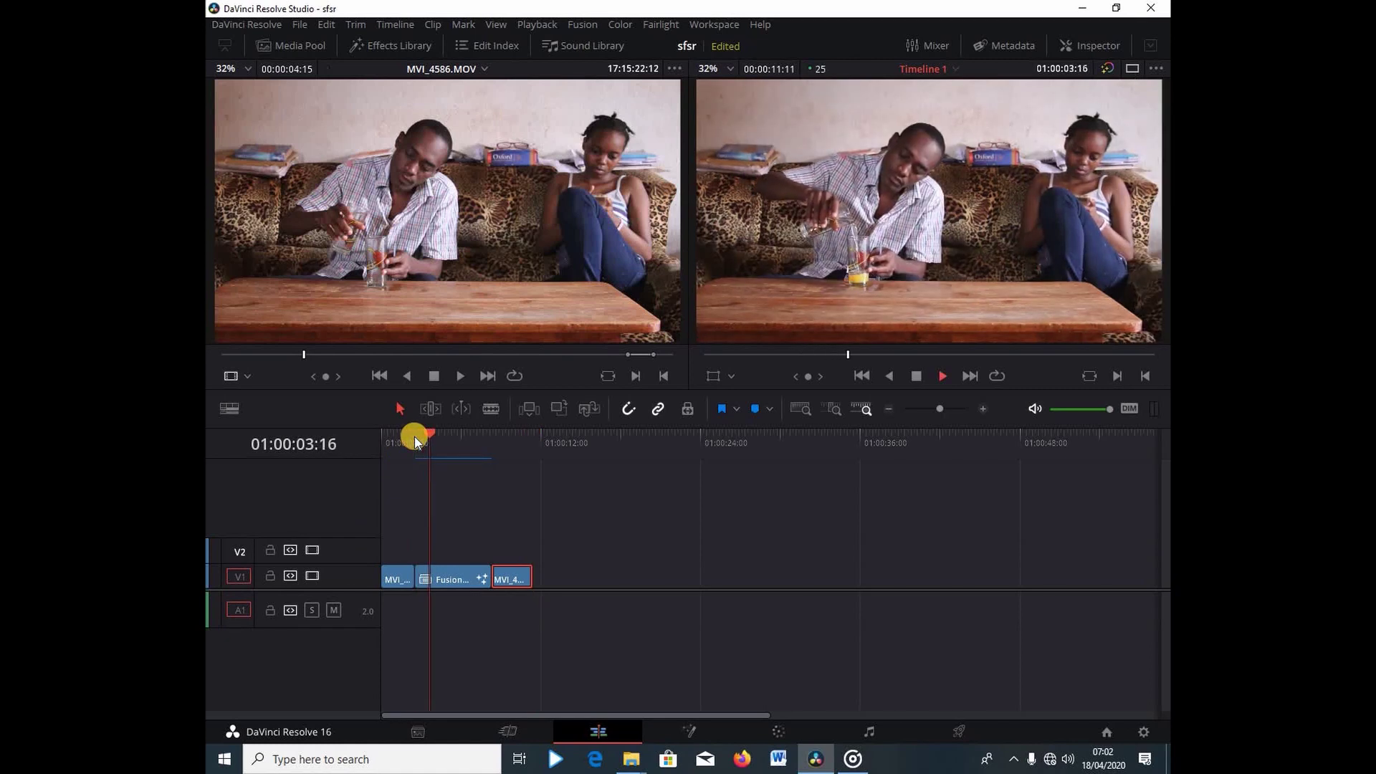
{"action": "key", "text": "ctrl+f"}
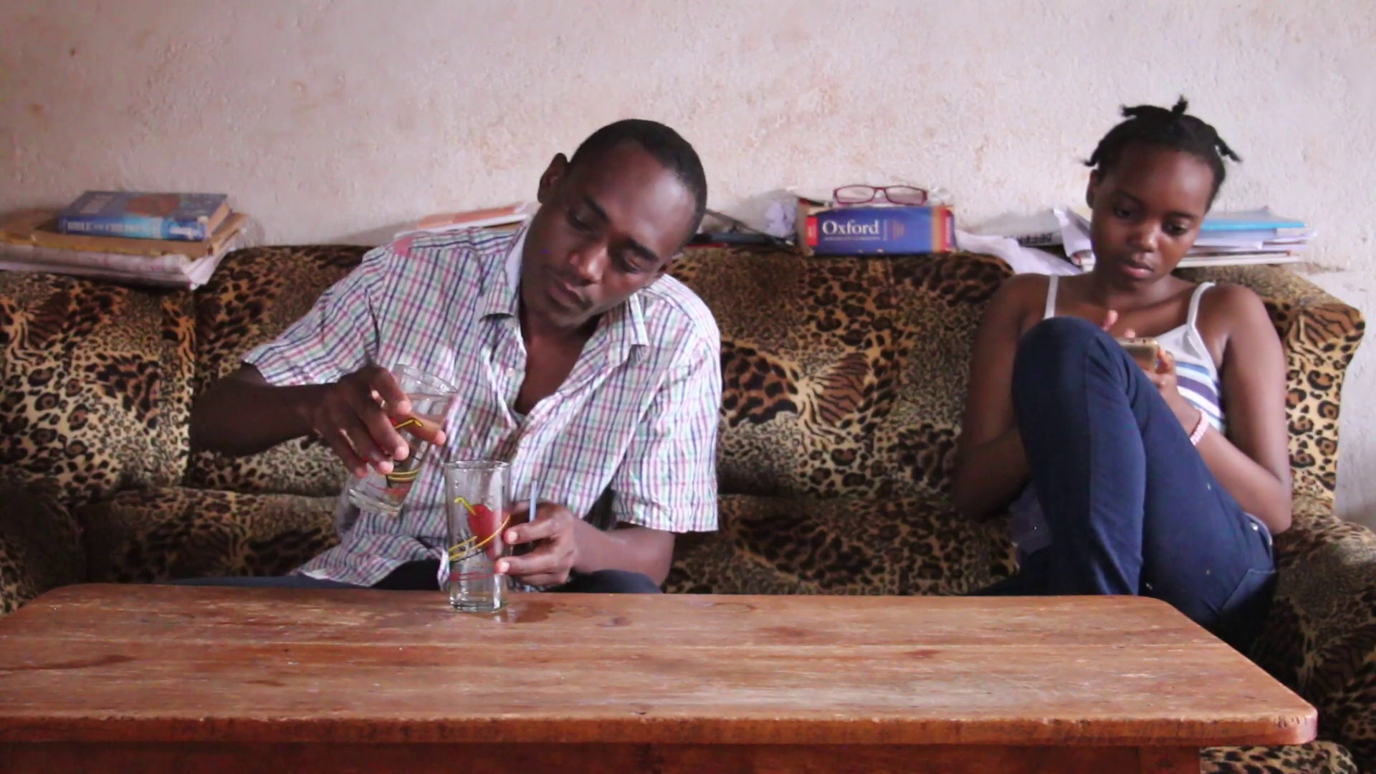